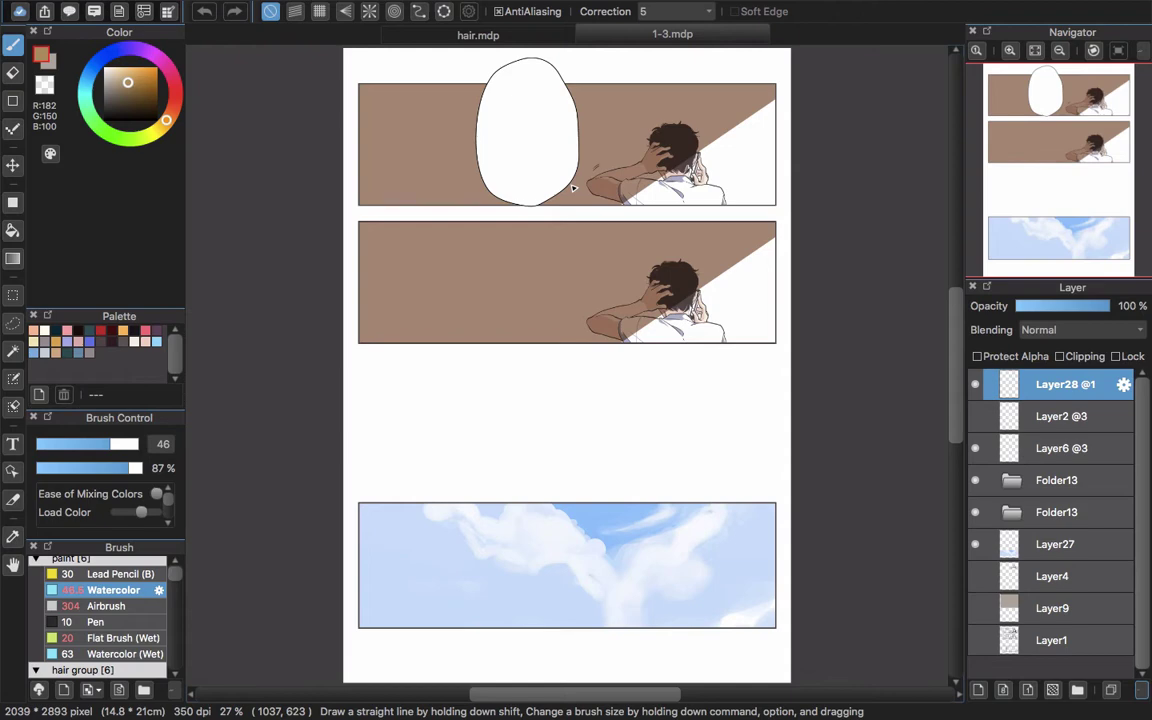
# - View the ready-made dialog balloon items in the material library
pyautogui.click(69, 11)
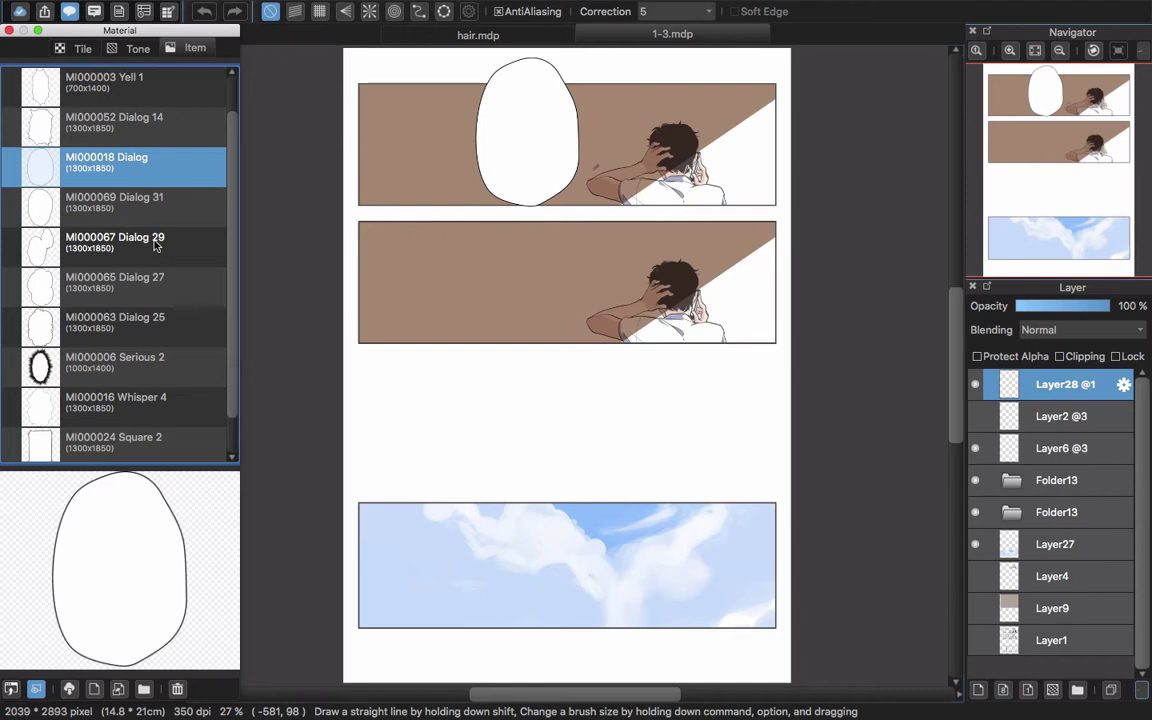
pyautogui.click(10, 31)
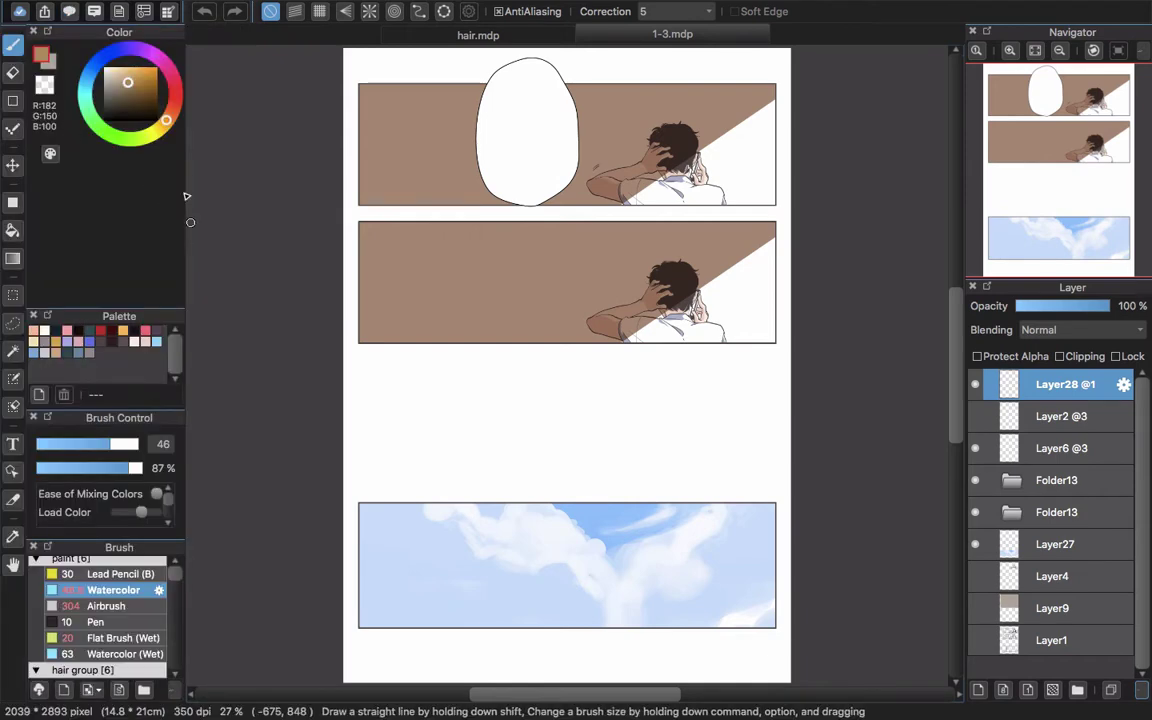
# - Add a new layer and hide the layer holding the oval speech balloon
pyautogui.click(978, 697)
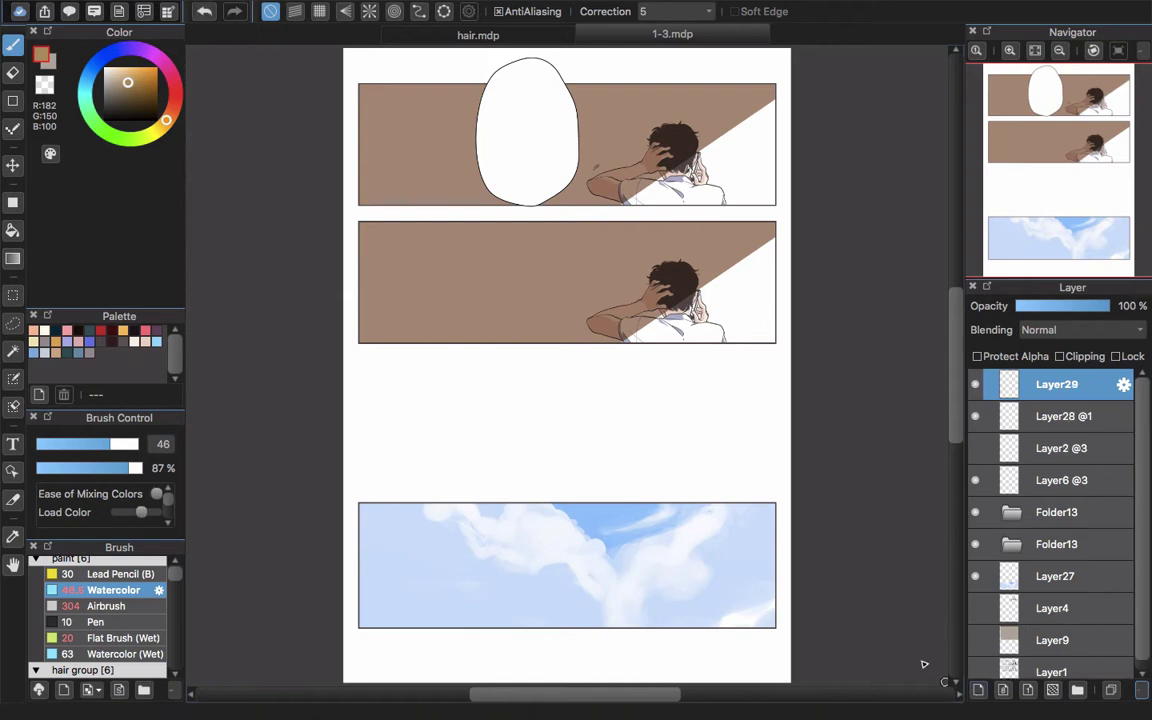
pyautogui.click(975, 416)
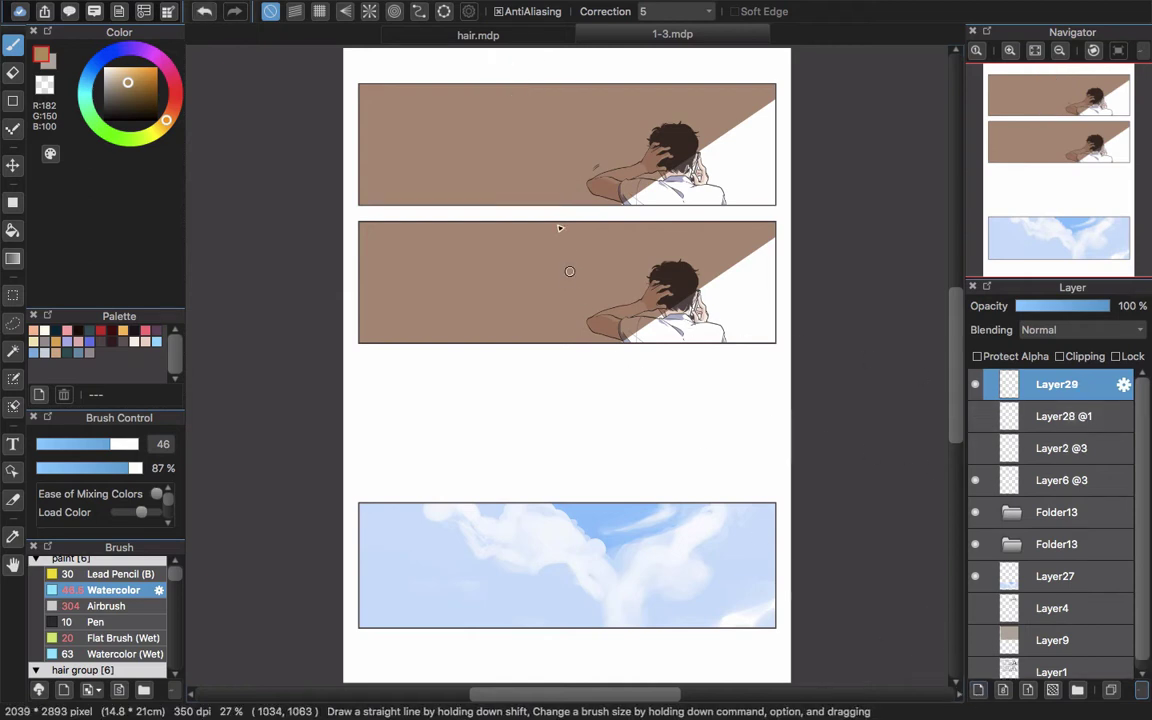
# - Sketch a wavy speech balloon with a squiggly tail in the white gap above the sky panel, using a size 20 Watercolor brush
pyautogui.scroll(1, 525, 373)
pyautogui.scroll(-2, 532, 378)
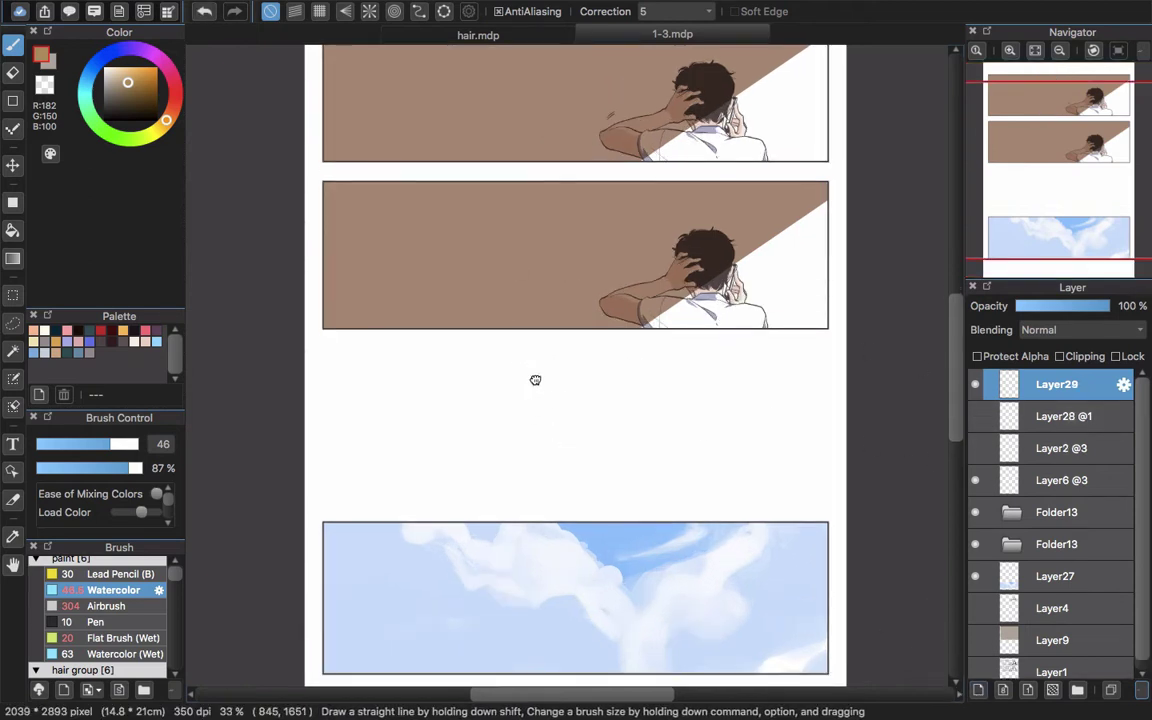
pyautogui.moveTo(520, 353); pyautogui.dragTo(501, 362)
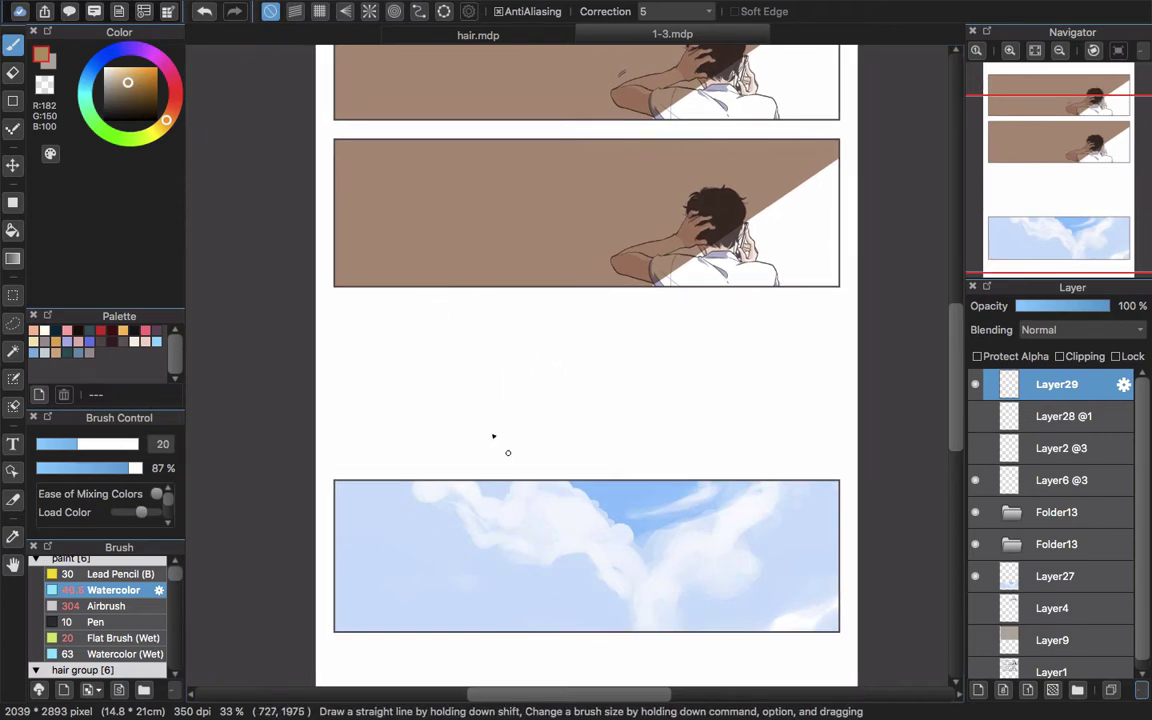
pyautogui.press('super+z')
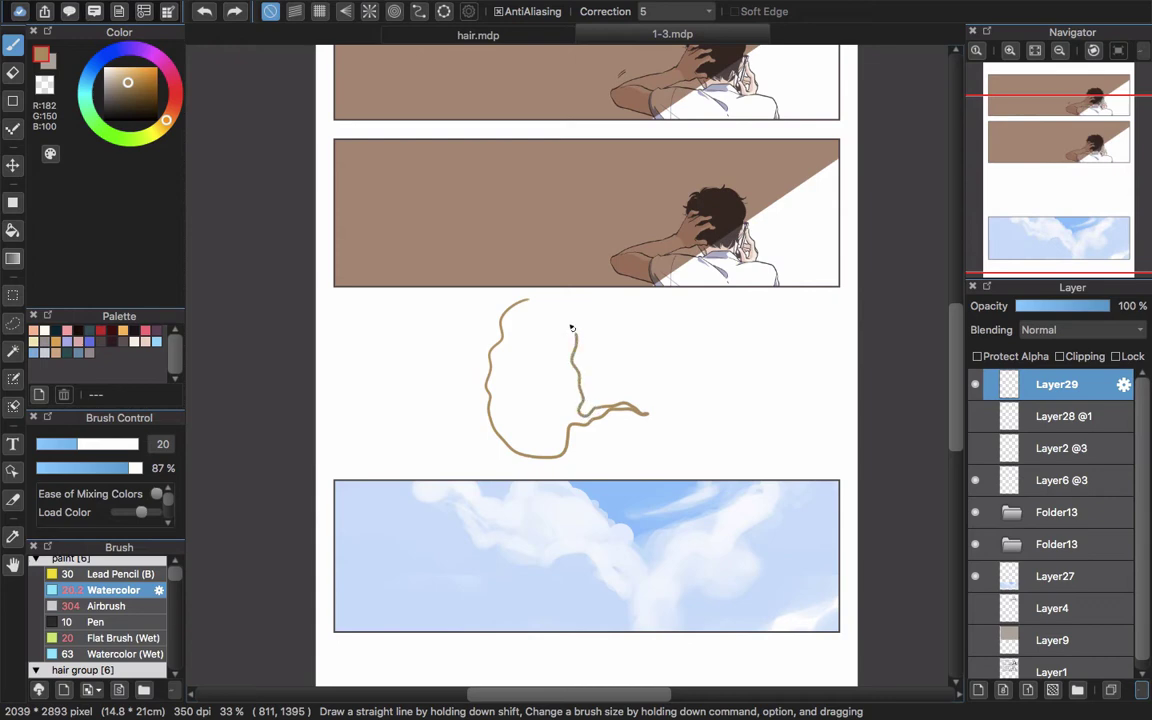
pyautogui.moveTo(548, 297); pyautogui.dragTo(528, 299)
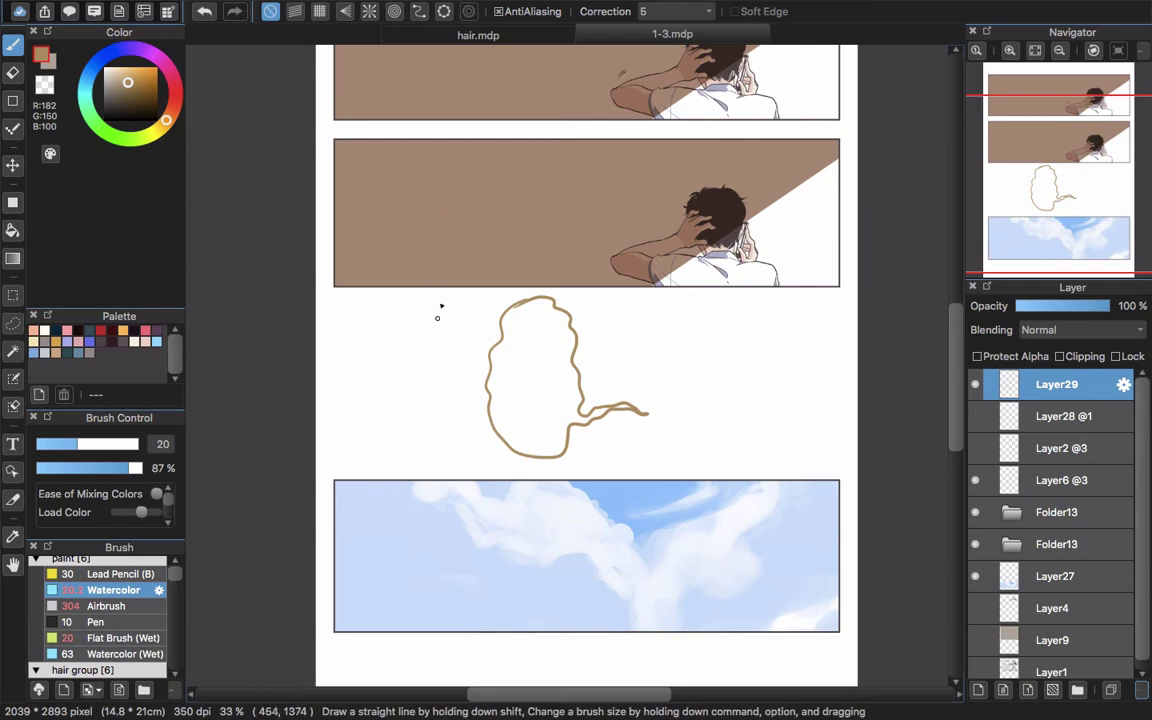
# - Trace the sketched balloon and its tail with a closed curve snap guide
pyautogui.scroll(1, 530, 290)
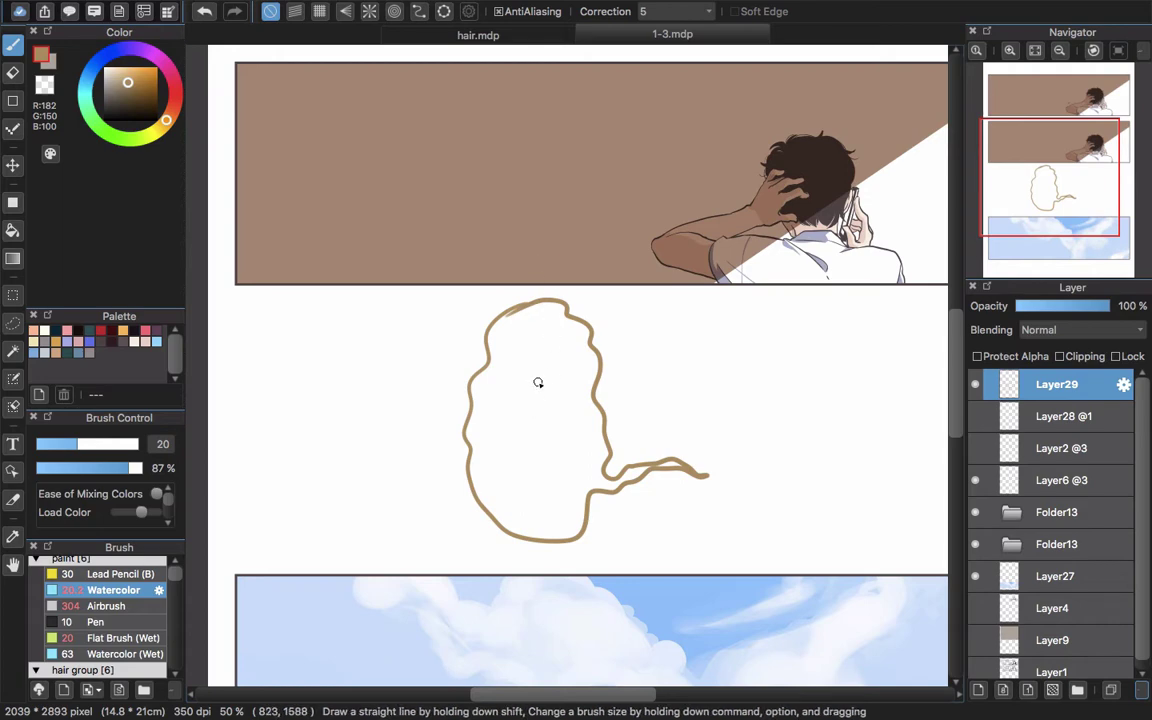
pyautogui.scroll(1, 543, 335)
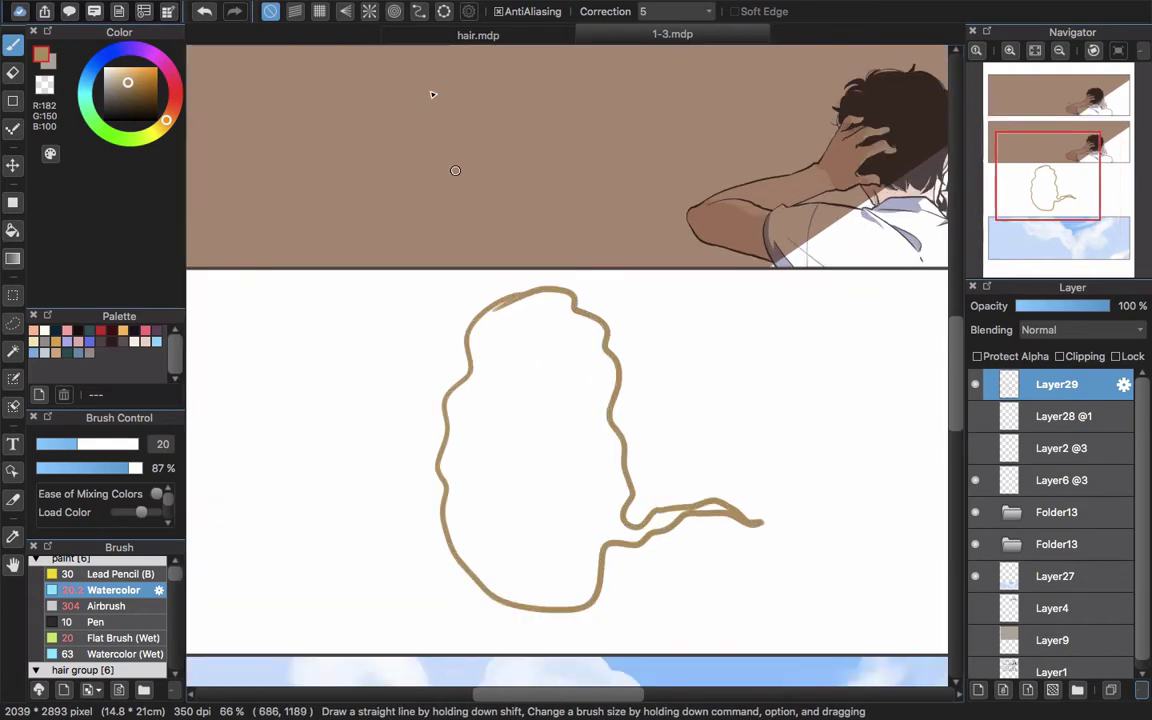
pyautogui.click(419, 11)
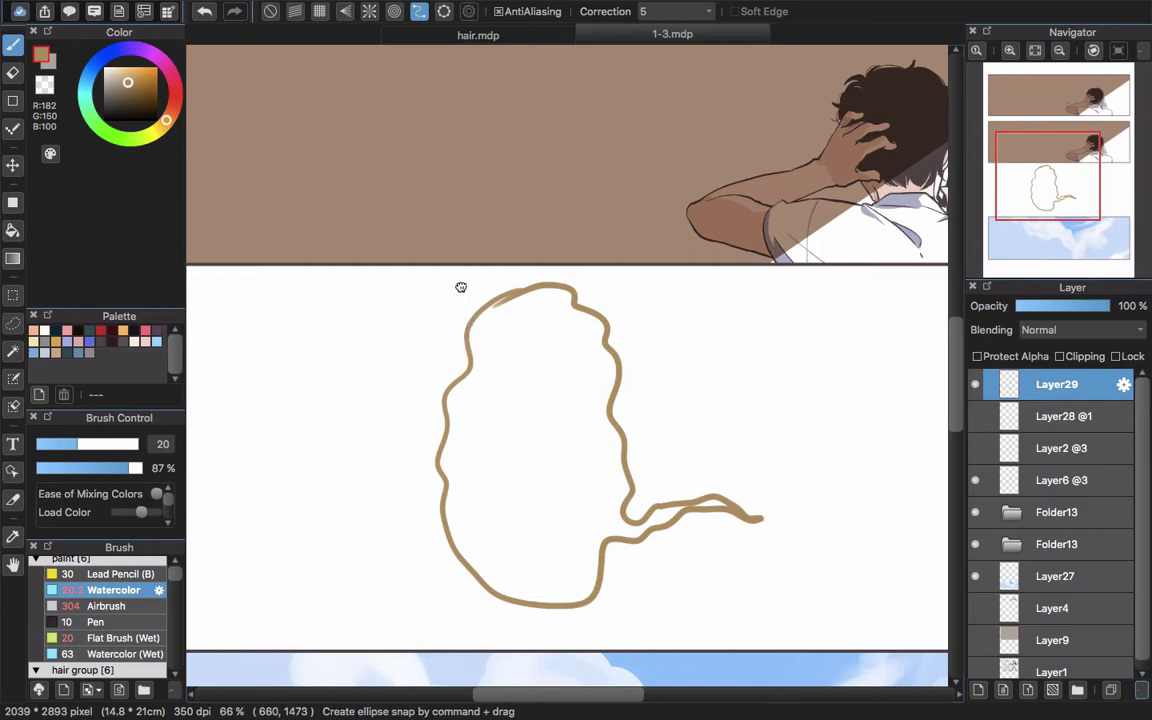
pyautogui.scroll(-3, 552, 239)
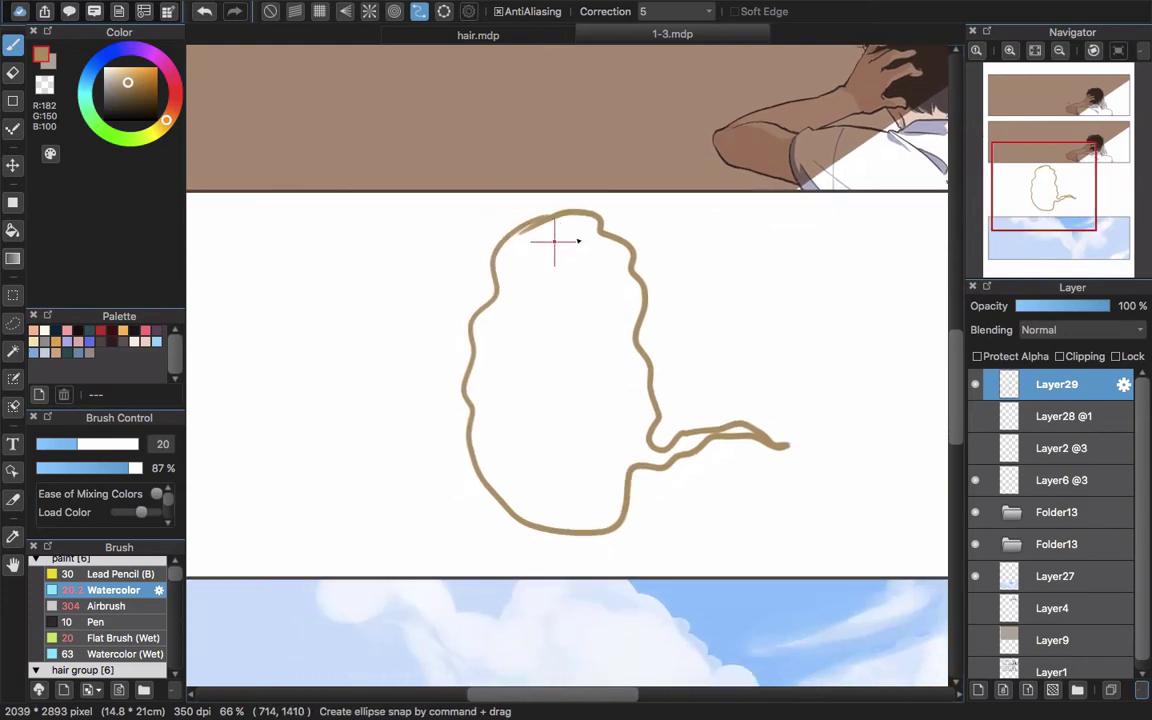
pyautogui.click(492, 252)
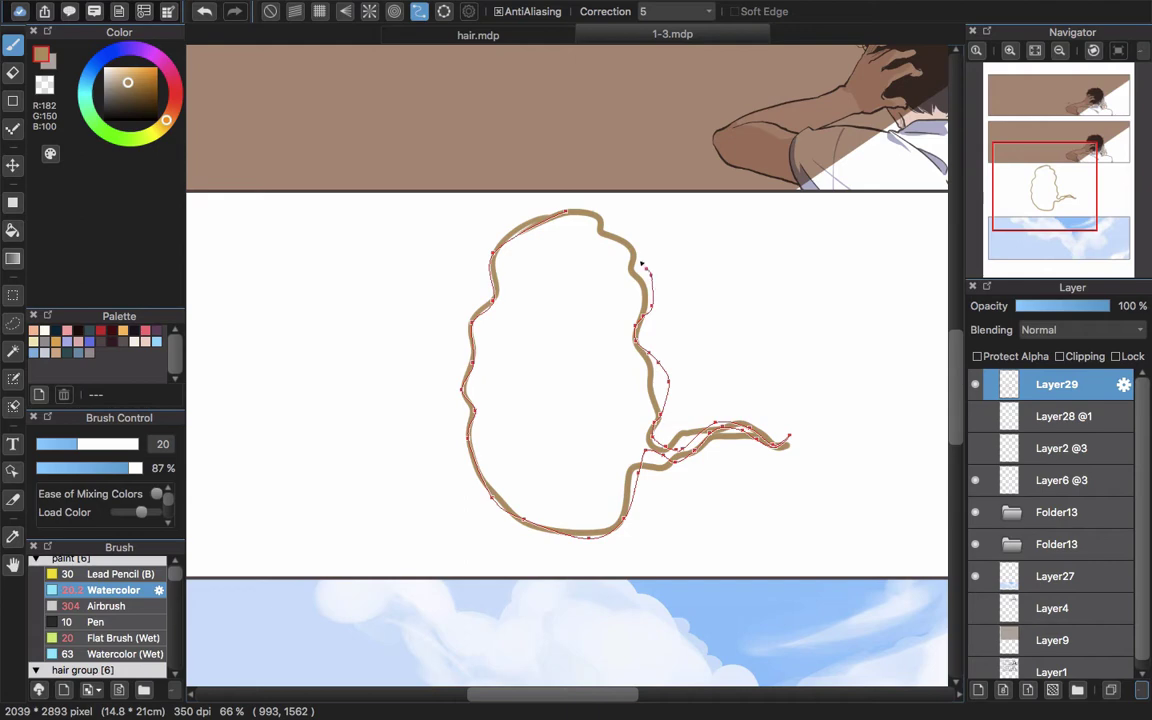
pyautogui.doubleClick(575, 211)
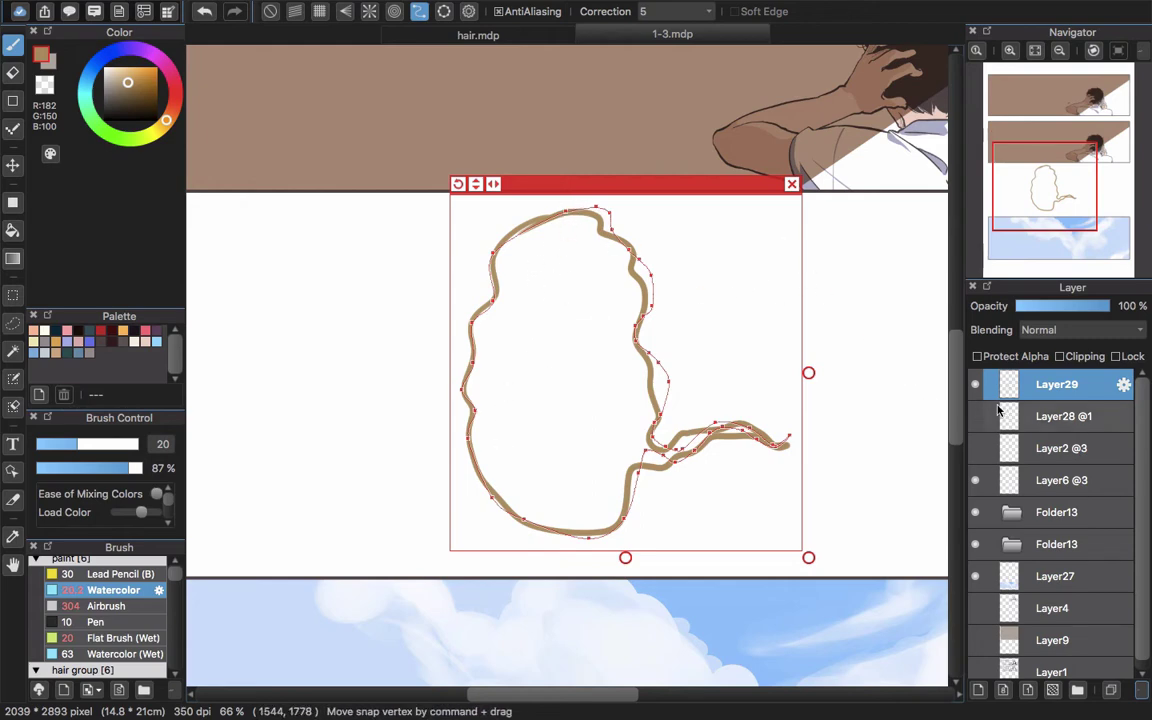
# - Clear the rough sketch, stroke the balloon outline along the curve guide with a size 10.4 brush, and remove the guide
pyautogui.press('Delete')
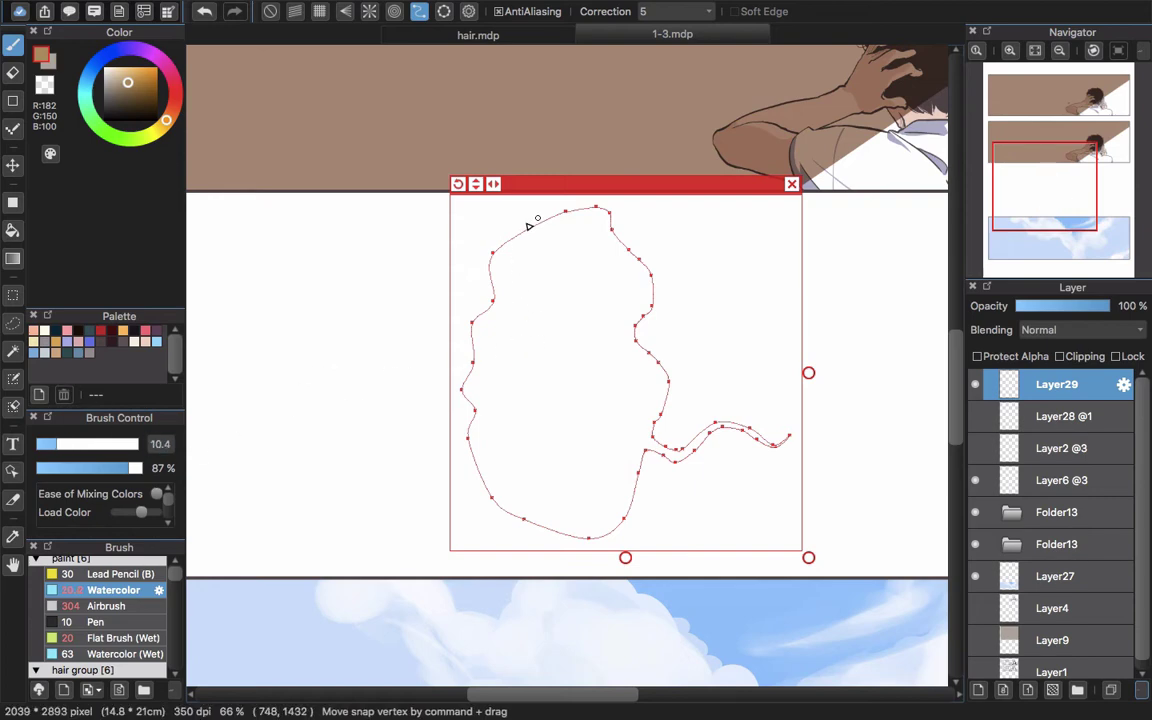
pyautogui.moveTo(530, 226)
pyautogui.mouseDown()
pyautogui.moveTo(419, 424)
pyautogui.moveTo(715, 393)
pyautogui.moveTo(690, 330)
pyautogui.mouseUp()
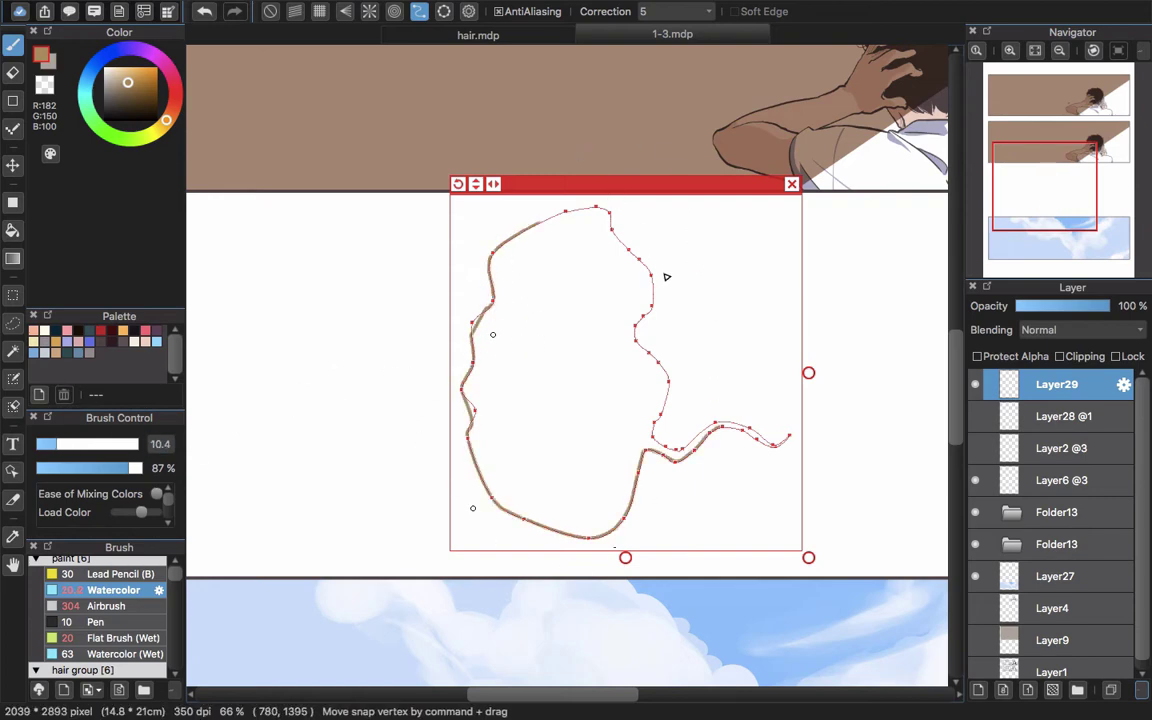
pyautogui.moveTo(800, 452)
pyautogui.mouseDown()
pyautogui.moveTo(778, 397)
pyautogui.moveTo(661, 429)
pyautogui.moveTo(624, 426)
pyautogui.moveTo(636, 325)
pyautogui.moveTo(629, 240)
pyautogui.moveTo(569, 205)
pyautogui.moveTo(471, 280)
pyautogui.moveTo(366, 434)
pyautogui.mouseUp()
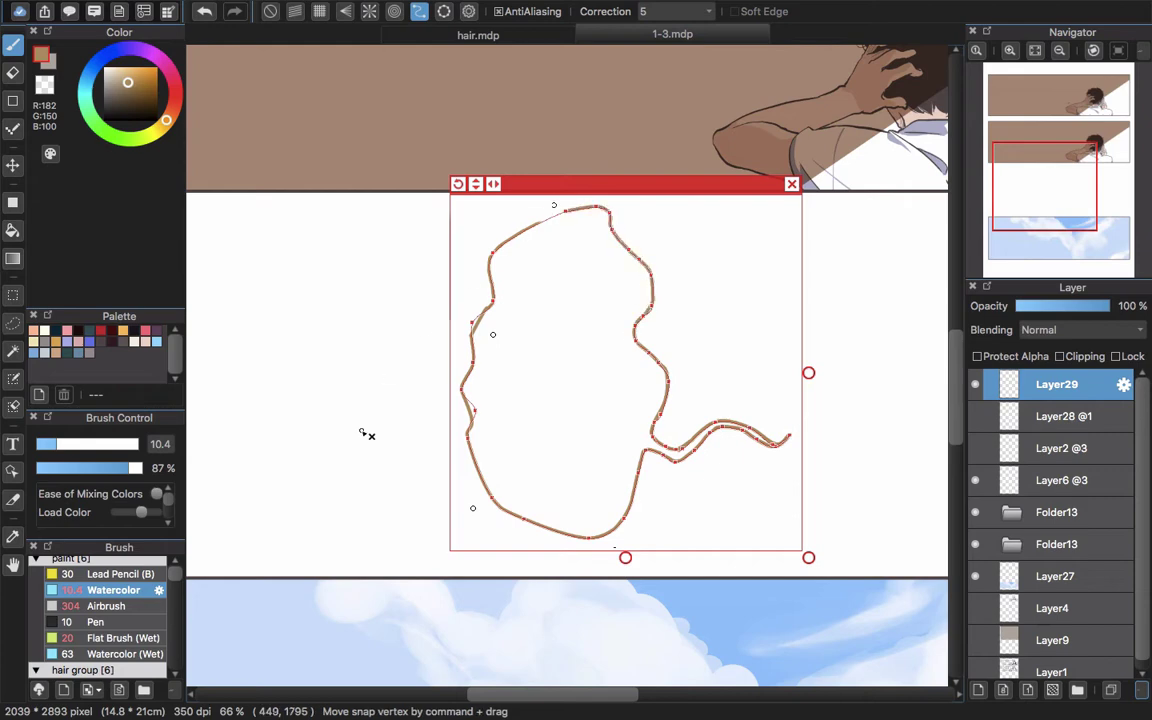
pyautogui.click(792, 184)
pyautogui.moveTo(610, 432); pyautogui.dragTo(589, 375)
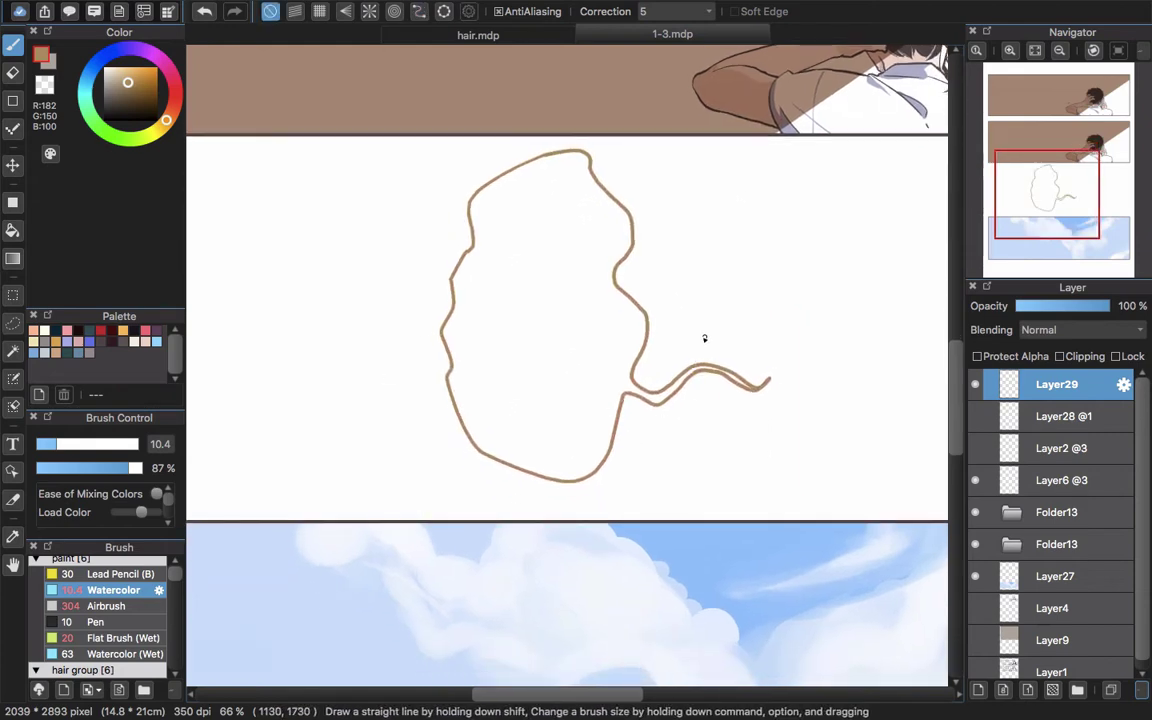
pyautogui.scroll(3, 630, 386)
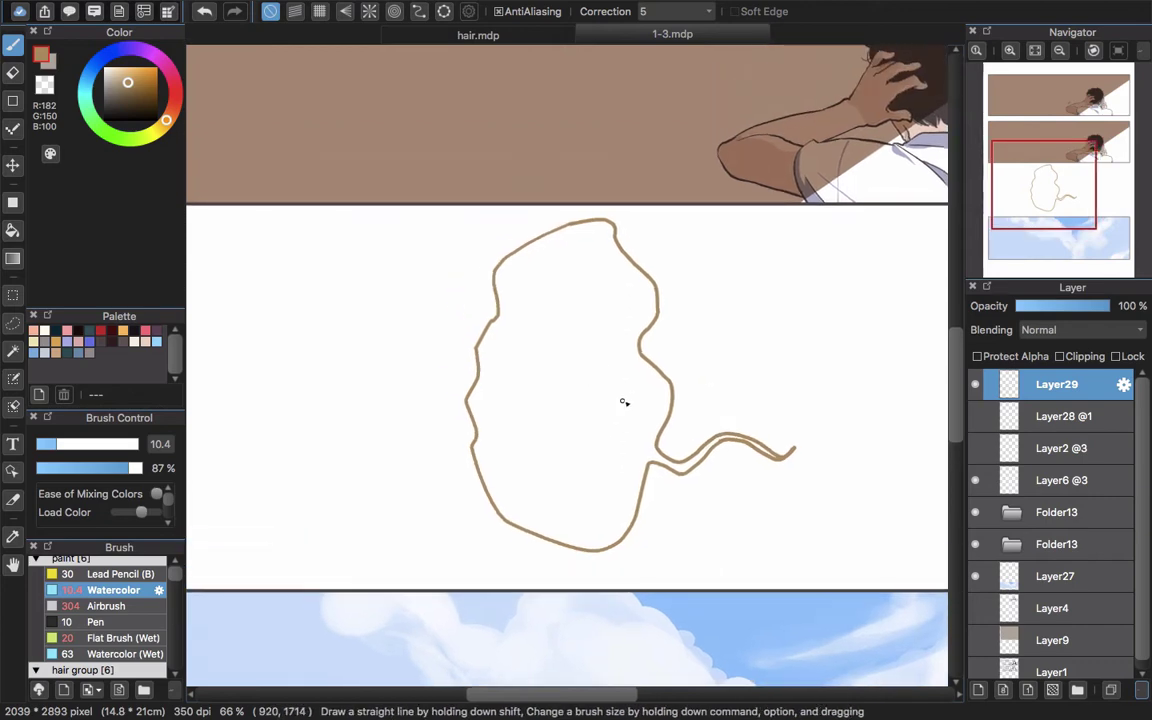
pyautogui.scroll(2, 624, 402)
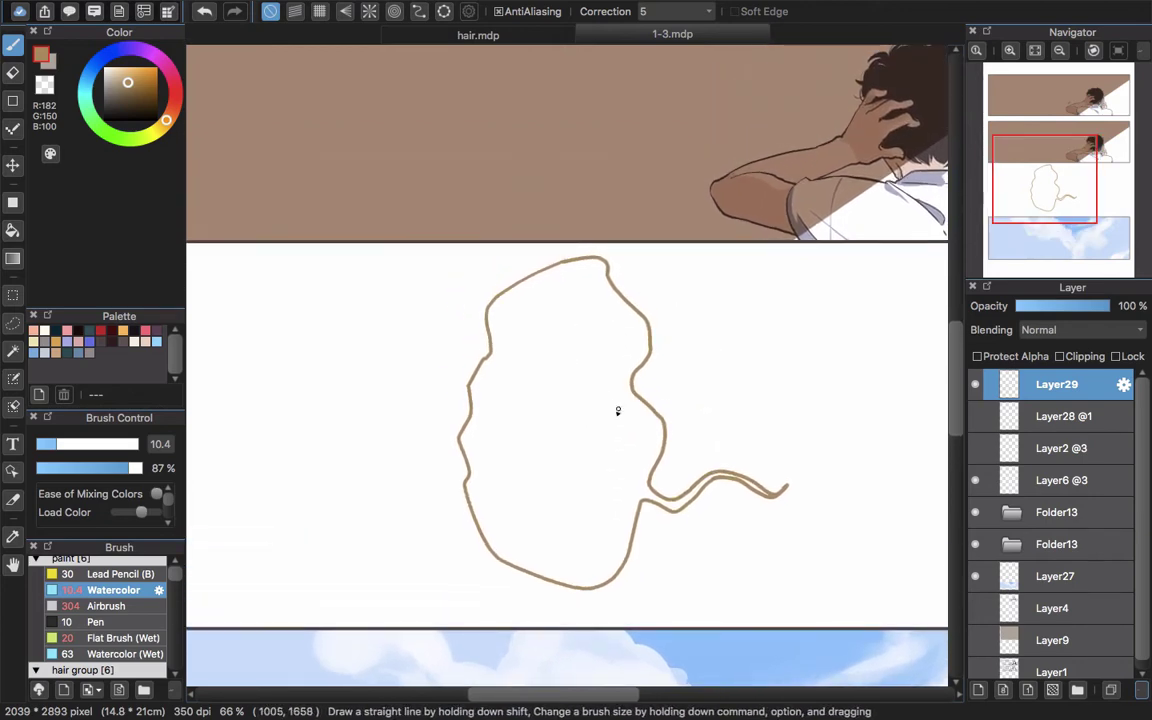
# - Try the balloon outline partly over the sky panel, and move it back to the white gap
pyautogui.press('k')
pyautogui.moveTo(615, 460); pyautogui.dragTo(560, 625)
pyautogui.scroll(-10, 660, 440)
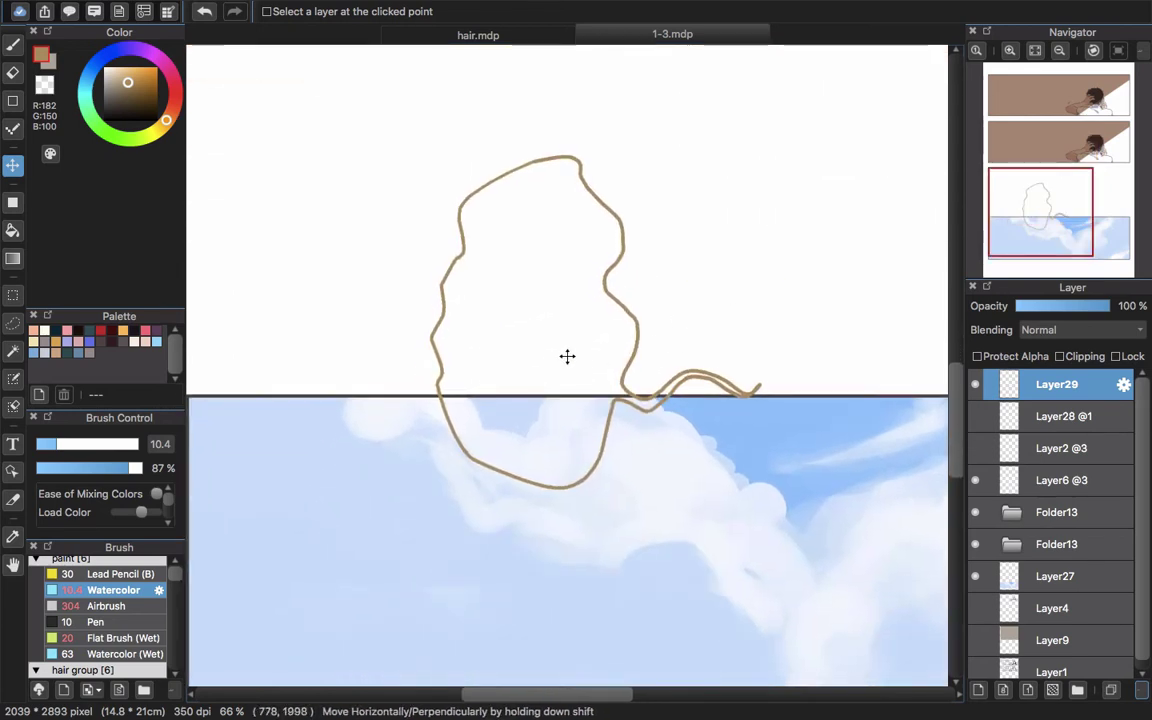
pyautogui.moveTo(606, 401); pyautogui.dragTo(588, 305)
# - Add a new layer directly beneath the balloon outline's layer
pyautogui.click(1083, 418)
pyautogui.click(978, 689)
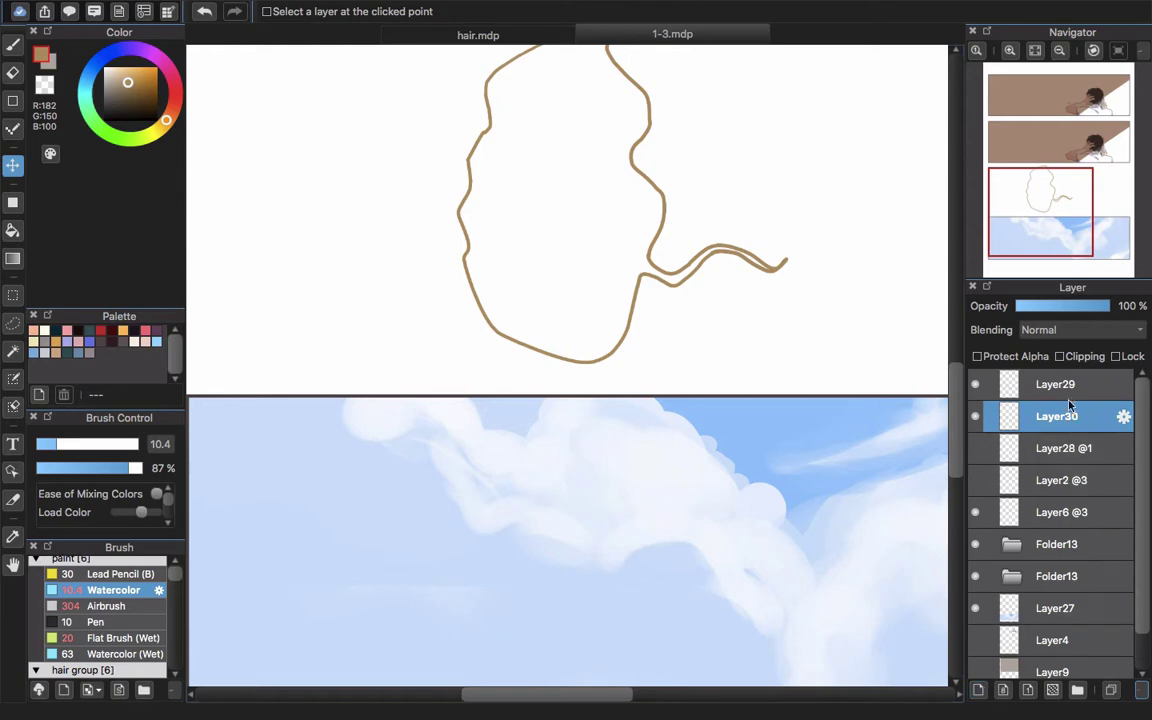
pyautogui.scroll(4, 655, 381)
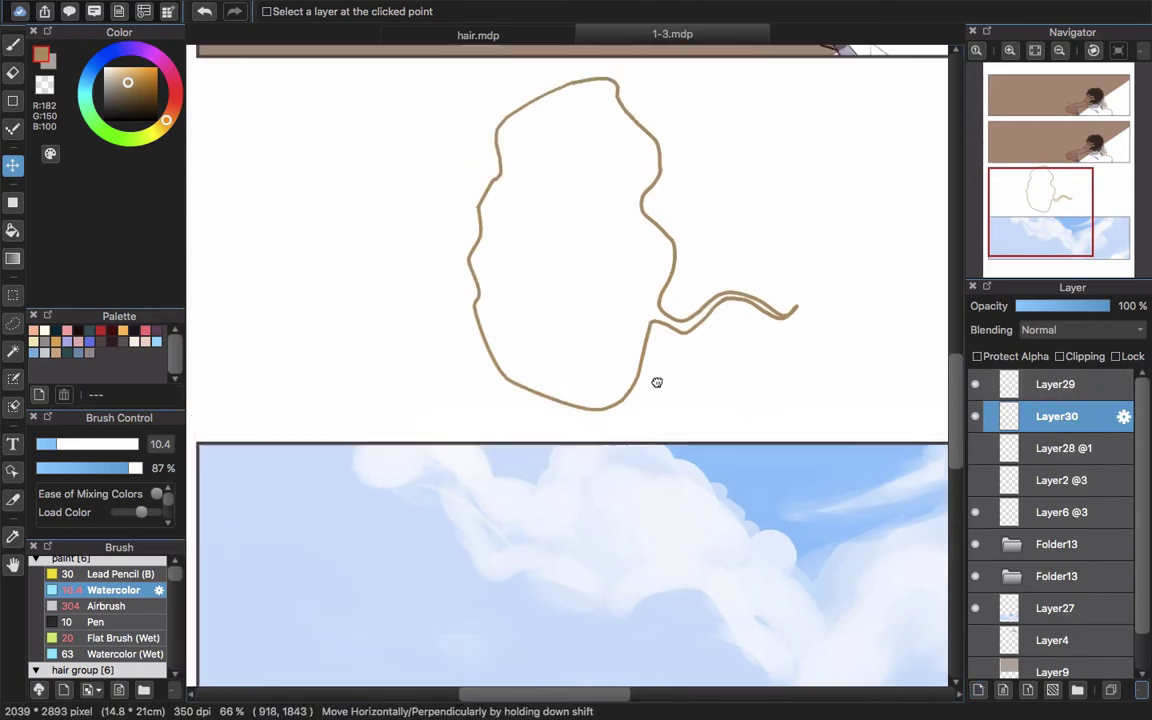
pyautogui.scroll(-2, 615, 430)
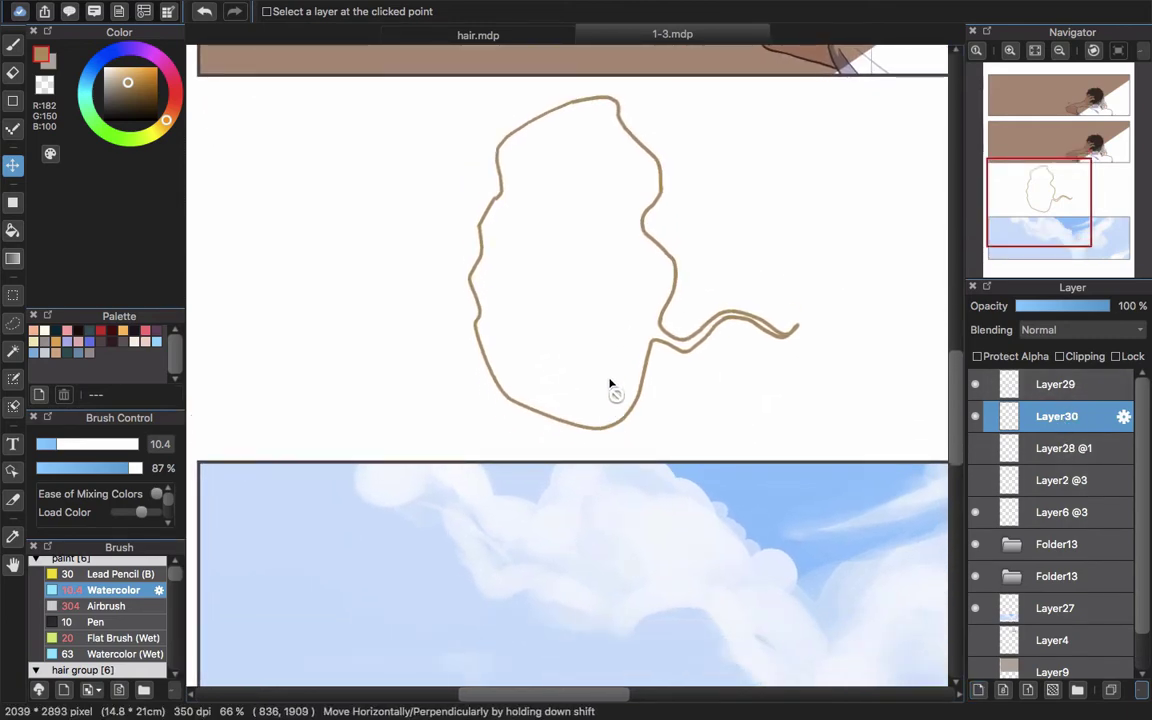
# - Move the balloon outline on Layer29 over the second brown panel, overlapping its upper and lower borders
pyautogui.click(1067, 383)
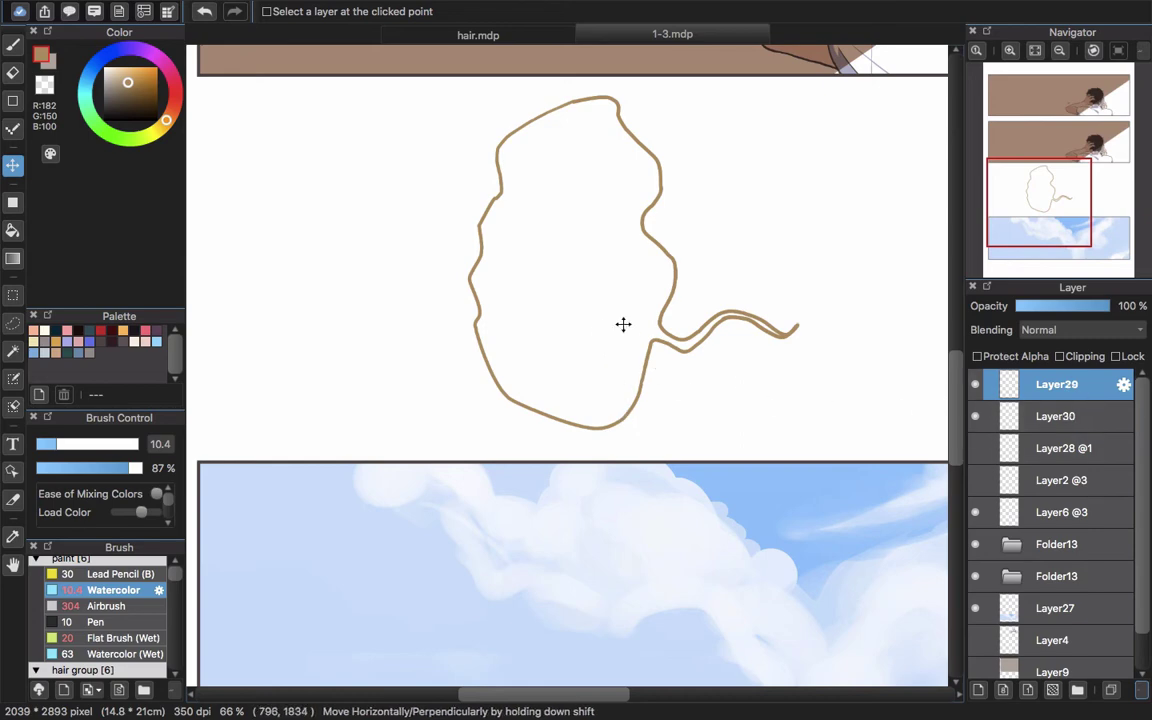
pyautogui.moveTo(622, 324); pyautogui.dragTo(620, 630)
pyautogui.moveTo(771, 477); pyautogui.dragTo(823, 515)
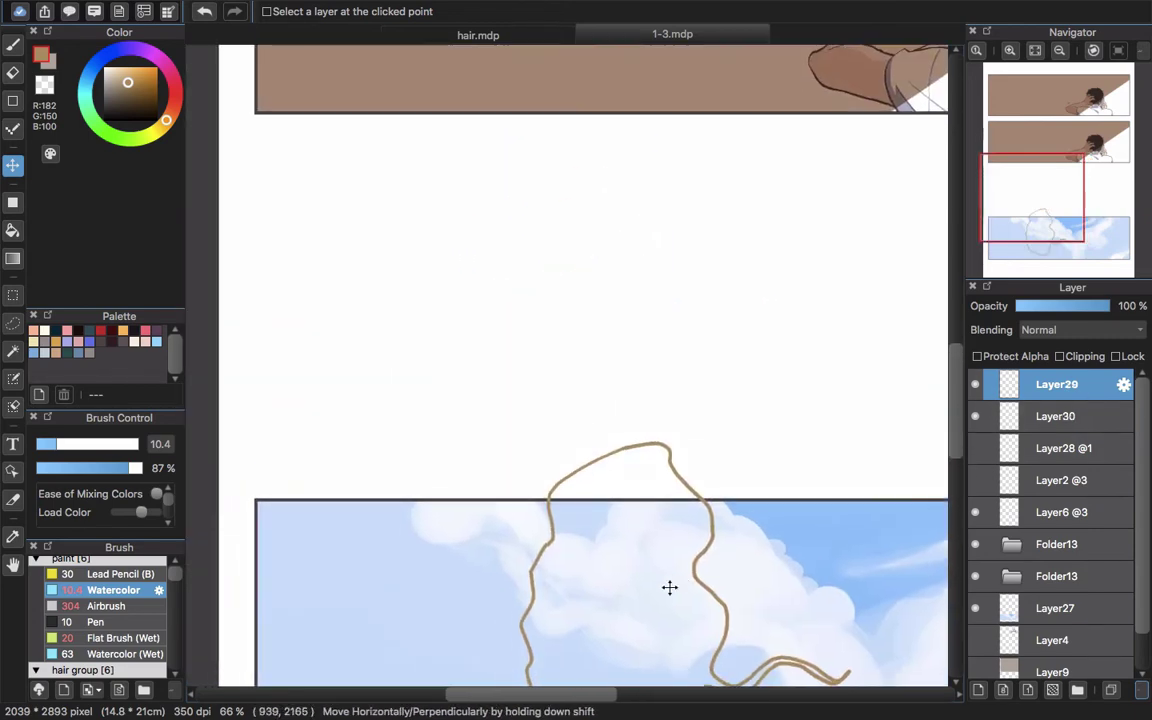
pyautogui.moveTo(635, 555); pyautogui.dragTo(530, 150)
pyautogui.moveTo(660, 260); pyautogui.dragTo(676, 515)
pyautogui.moveTo(600, 475); pyautogui.dragTo(592, 173)
pyautogui.scroll(3, 592, 173)
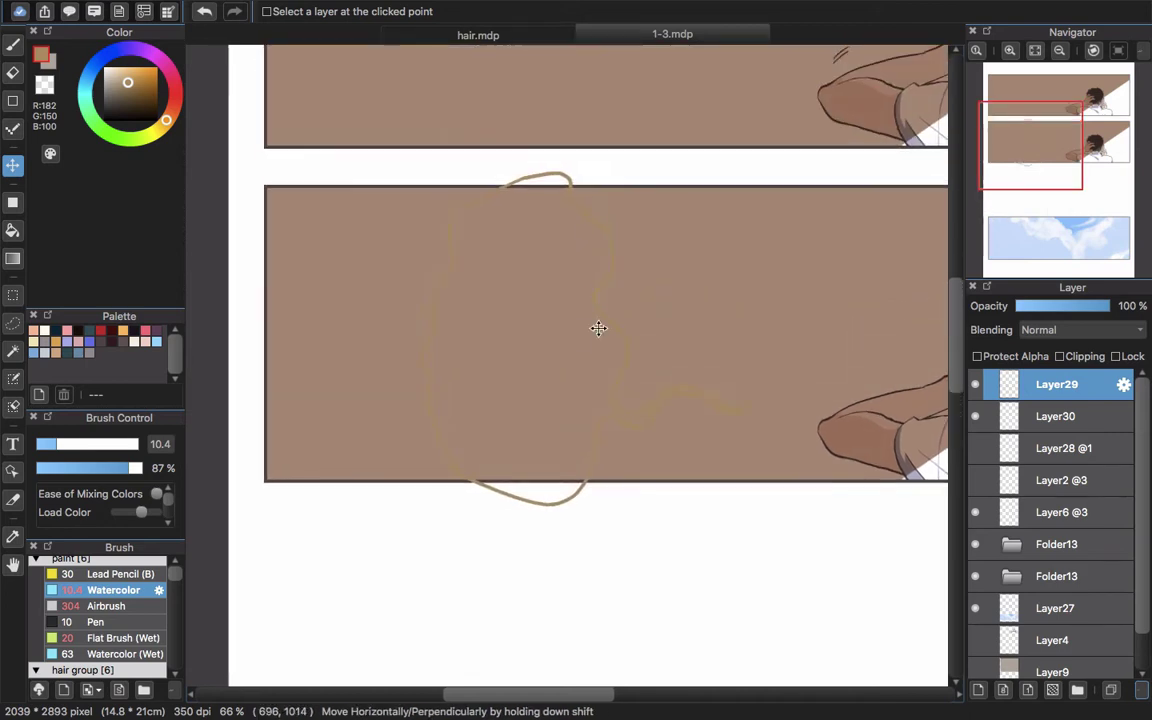
# - Select the balloon's interior with the Magic Wand, including the parts extending above and below the panel
pyautogui.press('w')
pyautogui.click(555, 308)
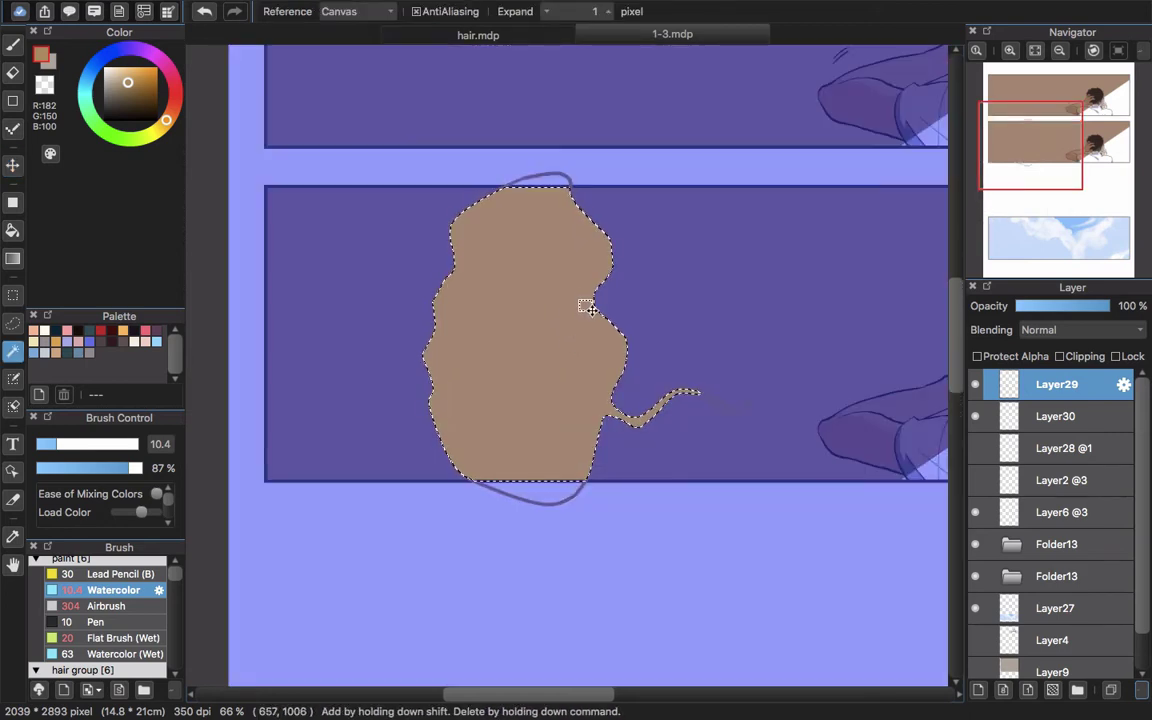
pyautogui.keyDown('shift'); pyautogui.click(553, 182); pyautogui.keyUp('shift')
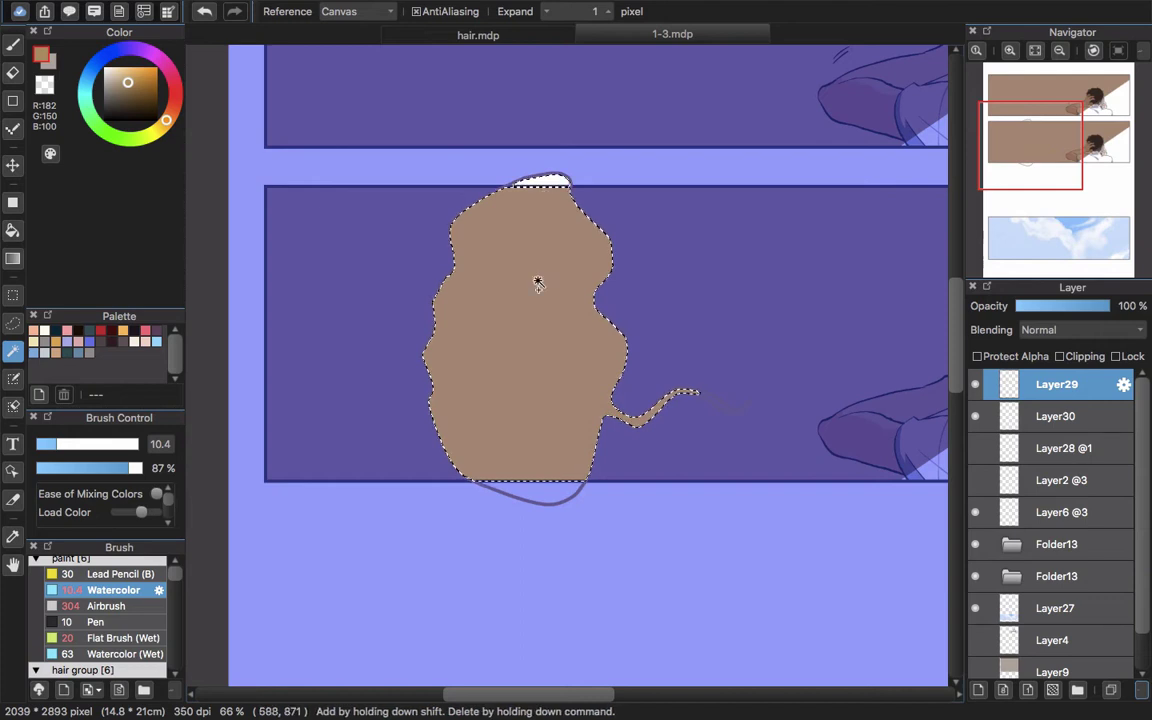
pyautogui.keyDown('shift'); pyautogui.click(540, 491); pyautogui.keyUp('shift')
pyautogui.click(493, 439)
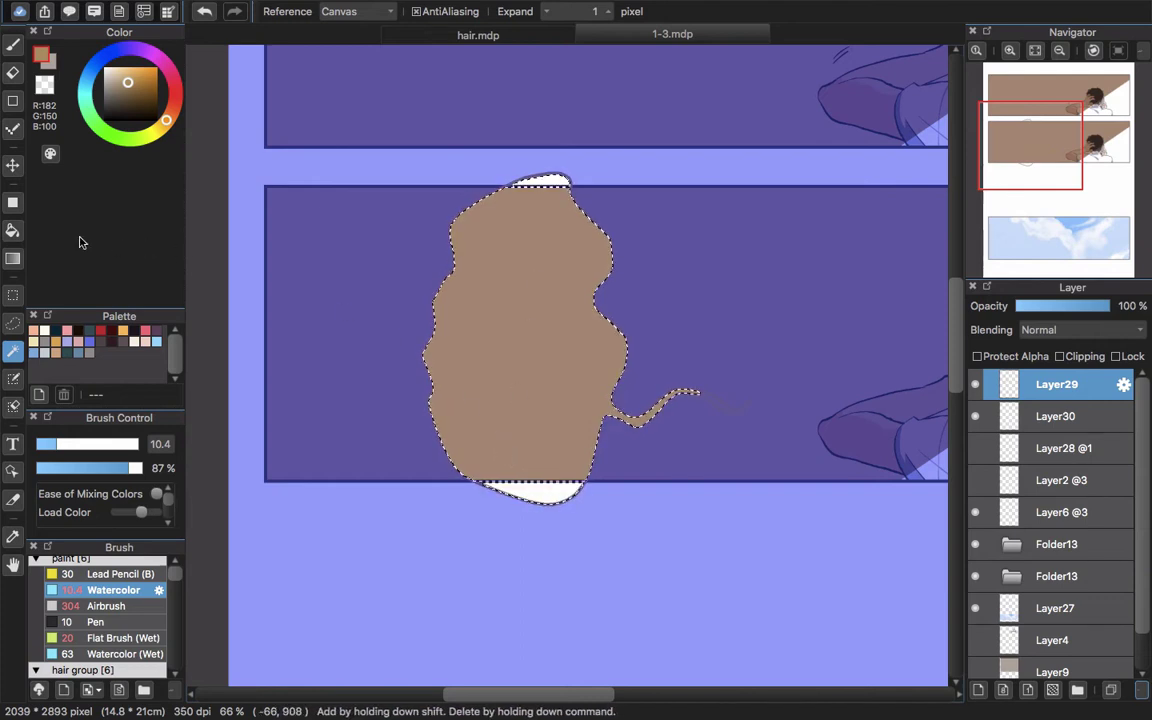
# - Fill the selected balloon interior with white on Layer29 and clear the selection
pyautogui.click(13, 201)
pyautogui.press('x')
pyautogui.press('d')
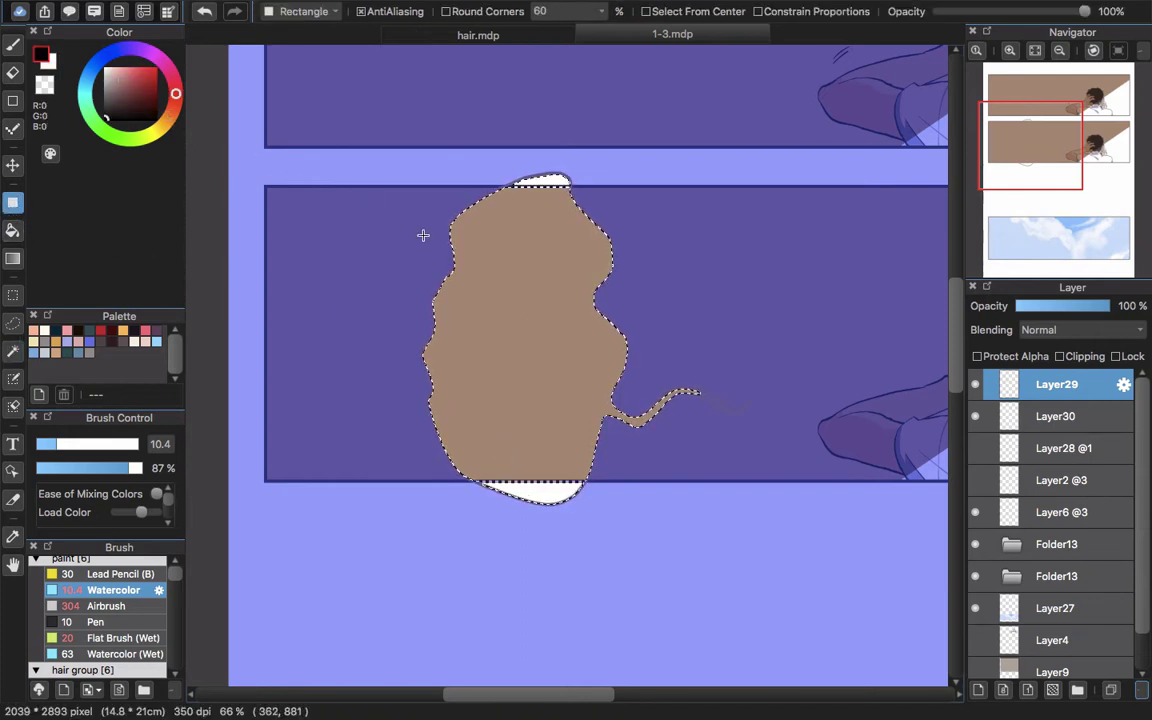
pyautogui.press('x')
pyautogui.hotkey('ctrl', 'u')
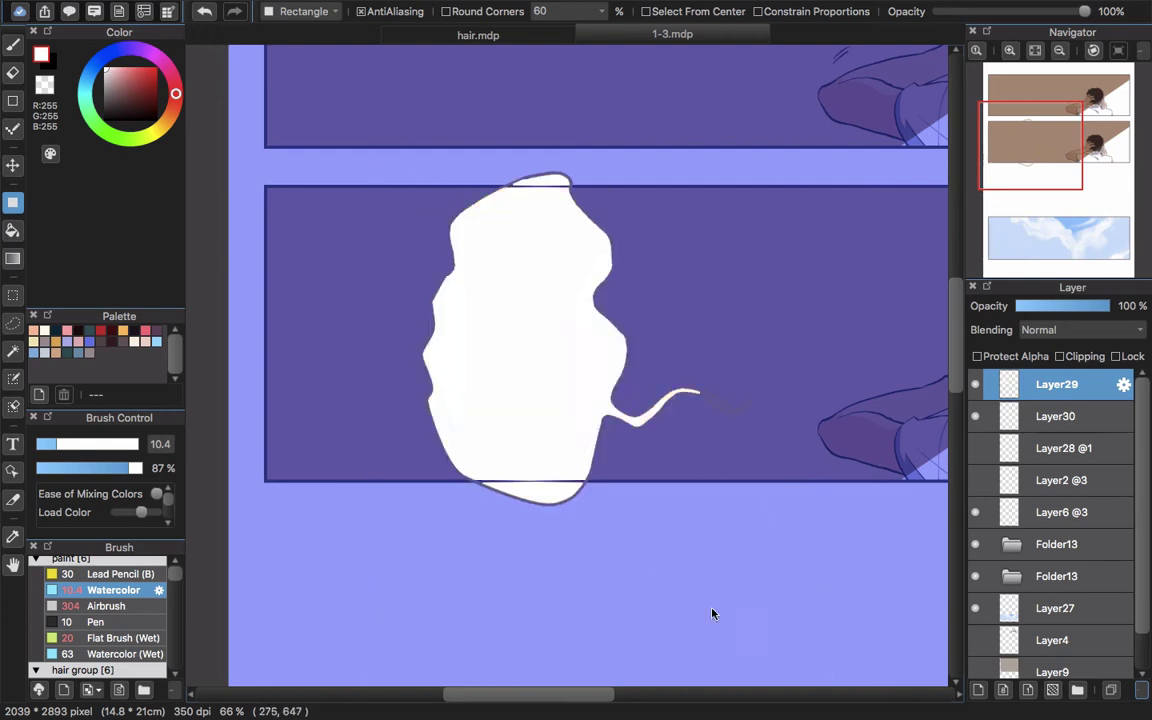
pyautogui.hotkey('ctrl', 'd')
# - Try covering the panel border that shows through the balloon's top with white brush strokes on Layer29
pyautogui.press('b')
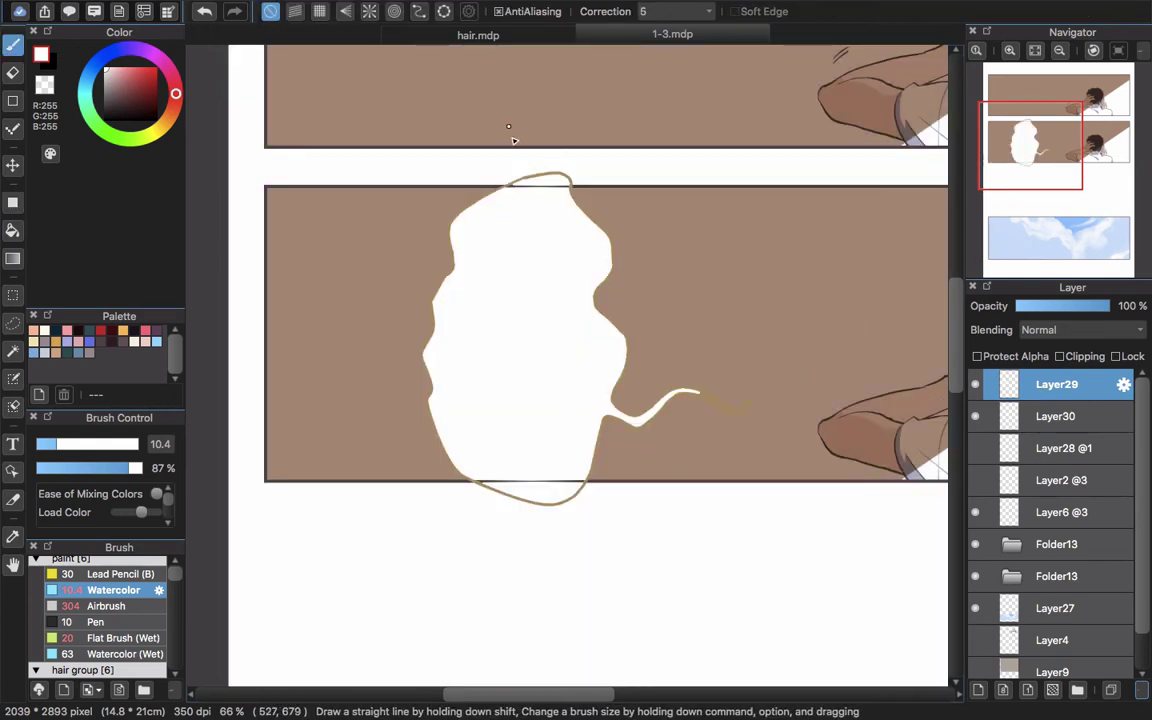
pyautogui.scroll(5, 519, 177)
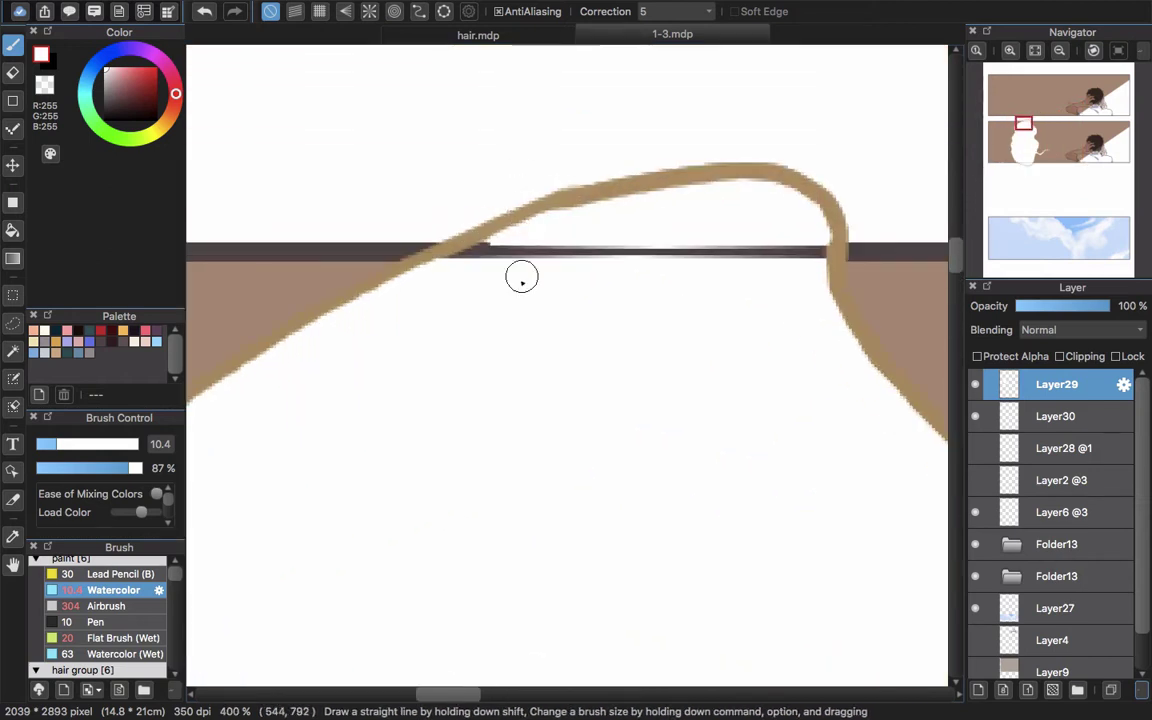
pyautogui.moveTo(525, 233)
pyautogui.mouseDown()
pyautogui.moveTo(435, 281)
pyautogui.moveTo(544, 233)
pyautogui.mouseUp()
pyautogui.press('super+z')
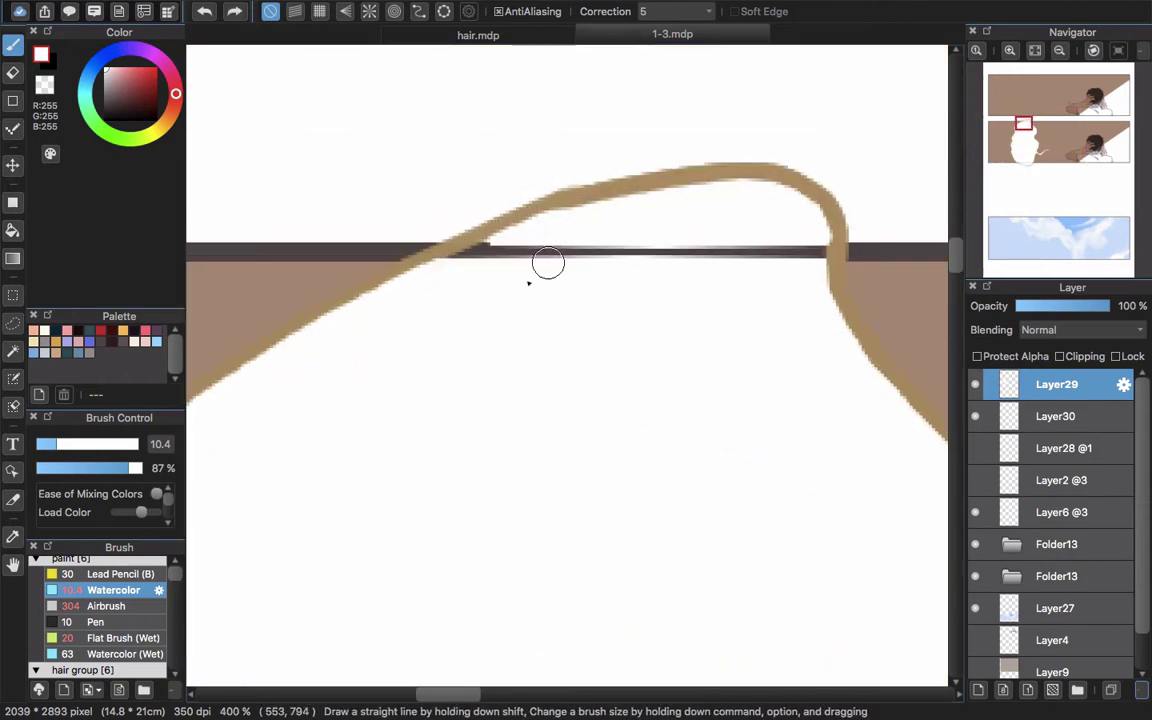
pyautogui.click(95, 622)
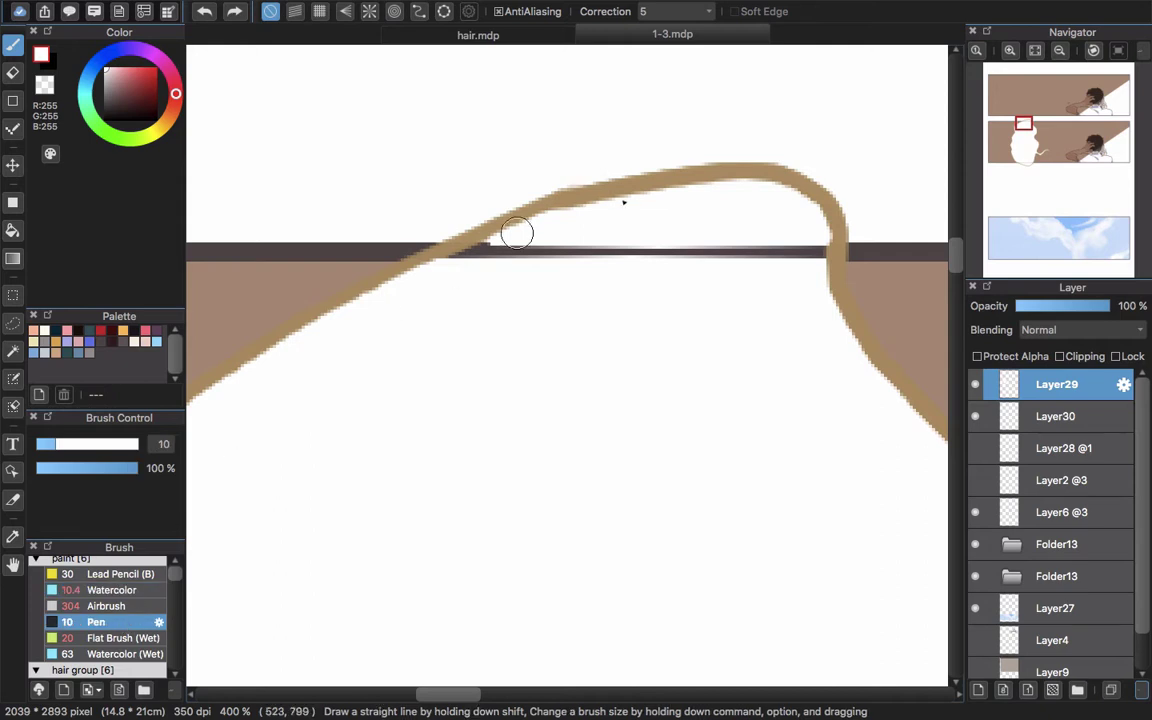
pyautogui.moveTo(514, 244)
pyautogui.mouseDown()
pyautogui.moveTo(436, 293)
pyautogui.moveTo(629, 232)
pyautogui.moveTo(716, 250)
pyautogui.moveTo(618, 264)
pyautogui.moveTo(770, 261)
pyautogui.moveTo(800, 238)
pyautogui.moveTo(820, 242)
pyautogui.moveTo(781, 301)
pyautogui.mouseUp()
# - Undo the white brush stroke and the white balloon fill on Layer29, back to the active interior selection
pyautogui.press('super+z')
pyautogui.press('super+z')
pyautogui.press('super+z')
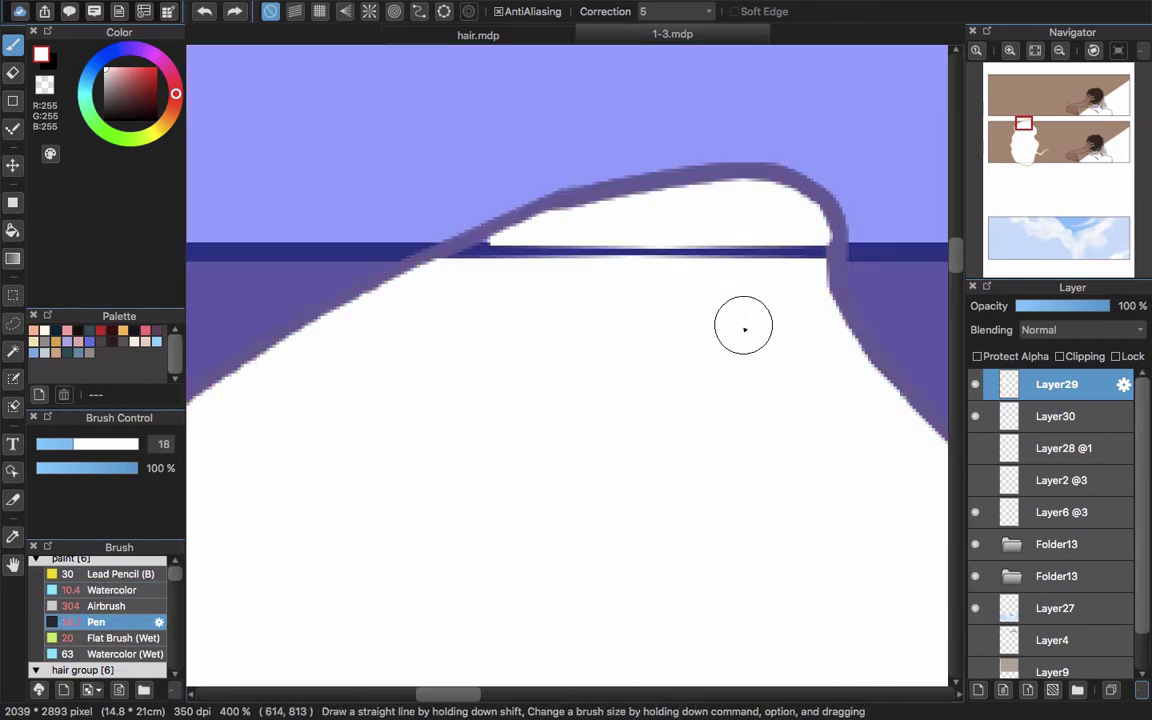
# - Fill the selected balloon interior with white on Layer30, beneath the outline, and clear the selection
pyautogui.click(1066, 418)
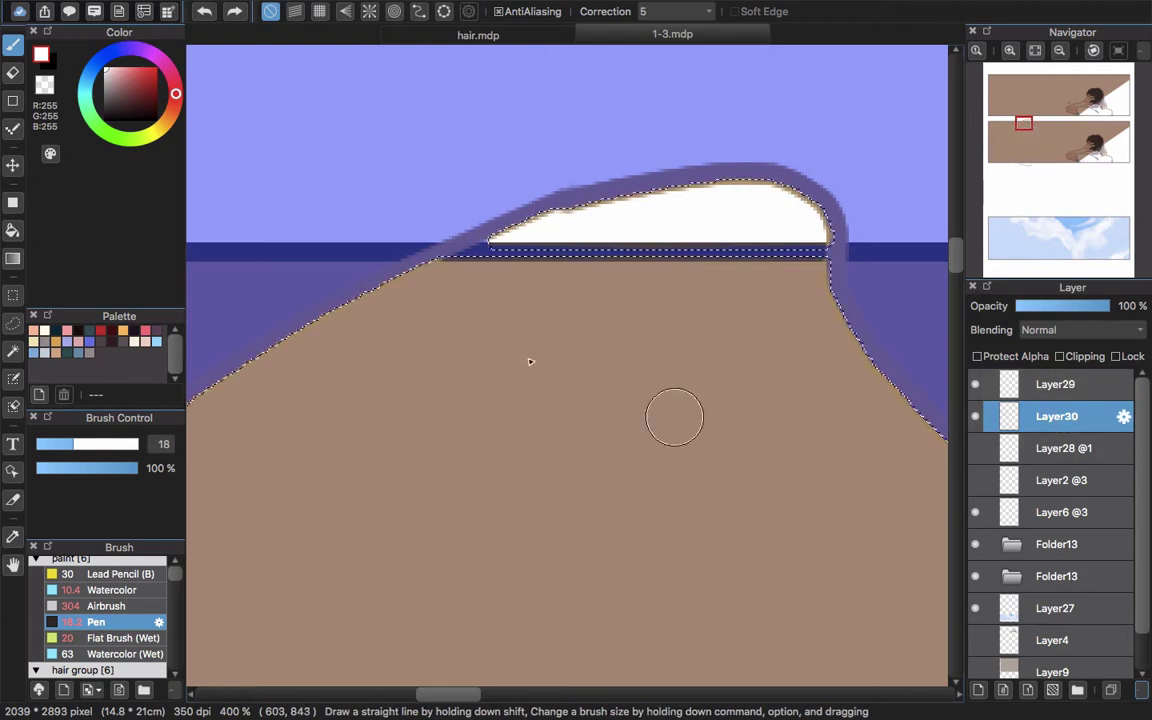
pyautogui.click(12, 204)
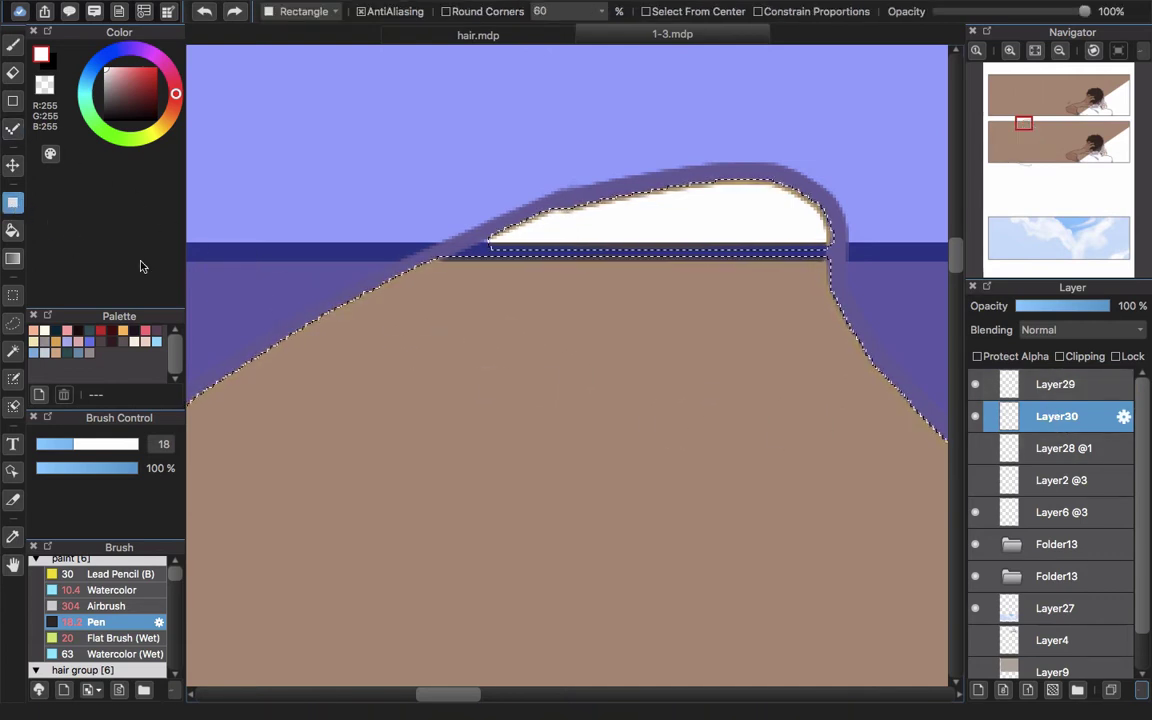
pyautogui.scroll(-5, 865, 402)
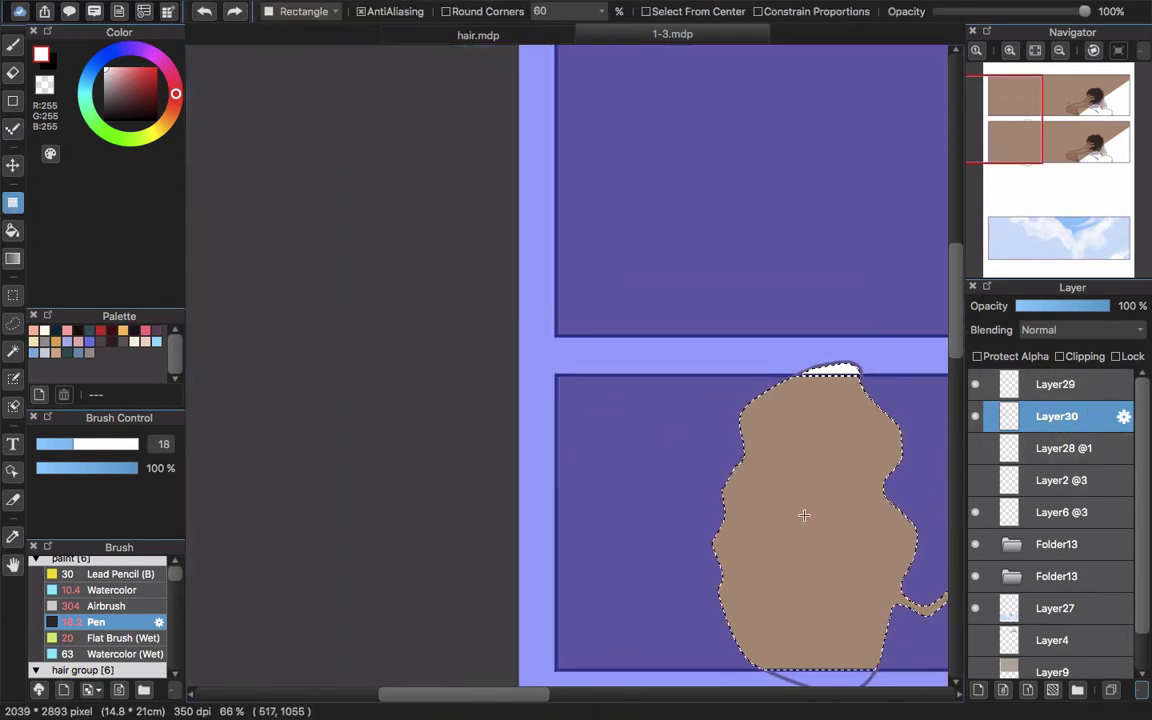
pyautogui.scroll(-3, 700, 420)
pyautogui.hscroll(3, 700, 420)
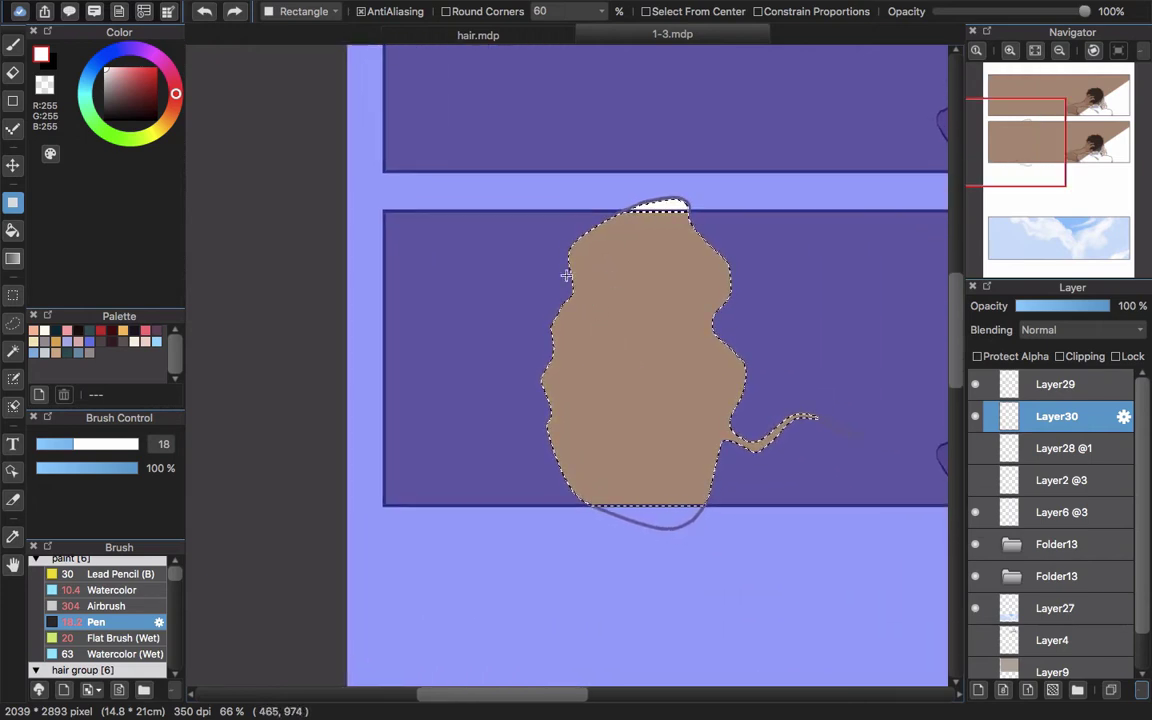
pyautogui.press('Delete')
pyautogui.hotkey('ctrl', 'd')
pyautogui.press('b')
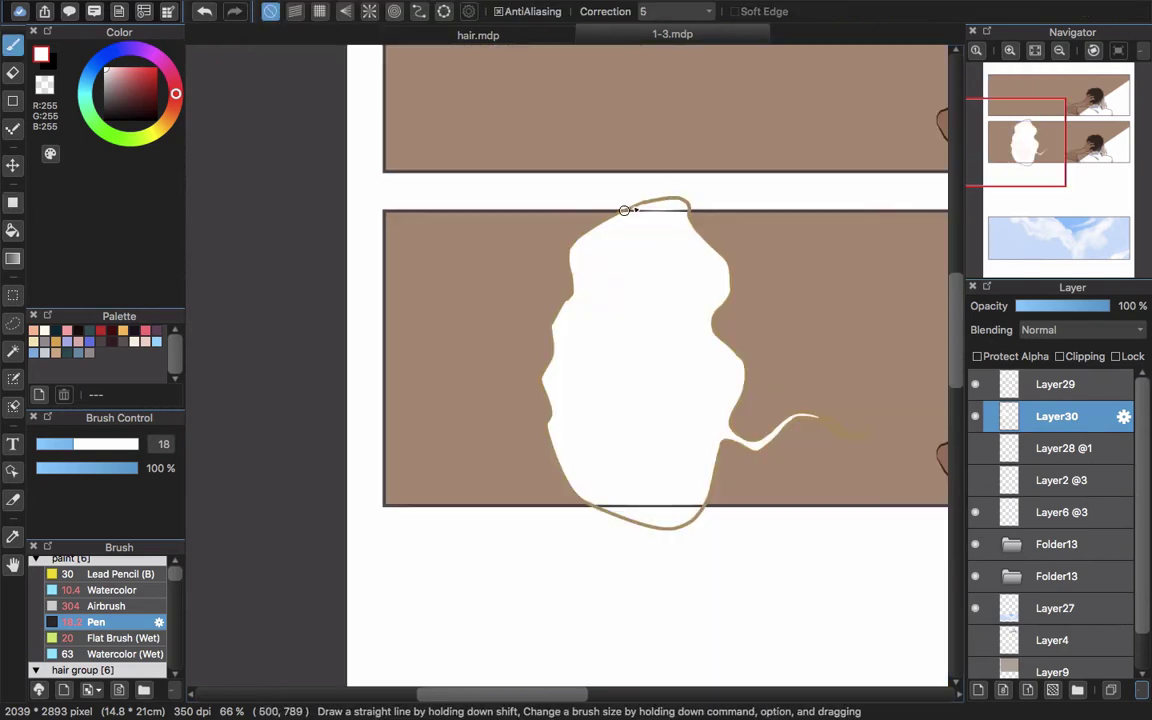
# - Paint white with the Pen on Layer30 over the panel borders showing inside the balloon's top and bottom
pyautogui.scroll(5, 635, 213)
pyautogui.moveTo(628, 213); pyautogui.dragTo(590, 214)
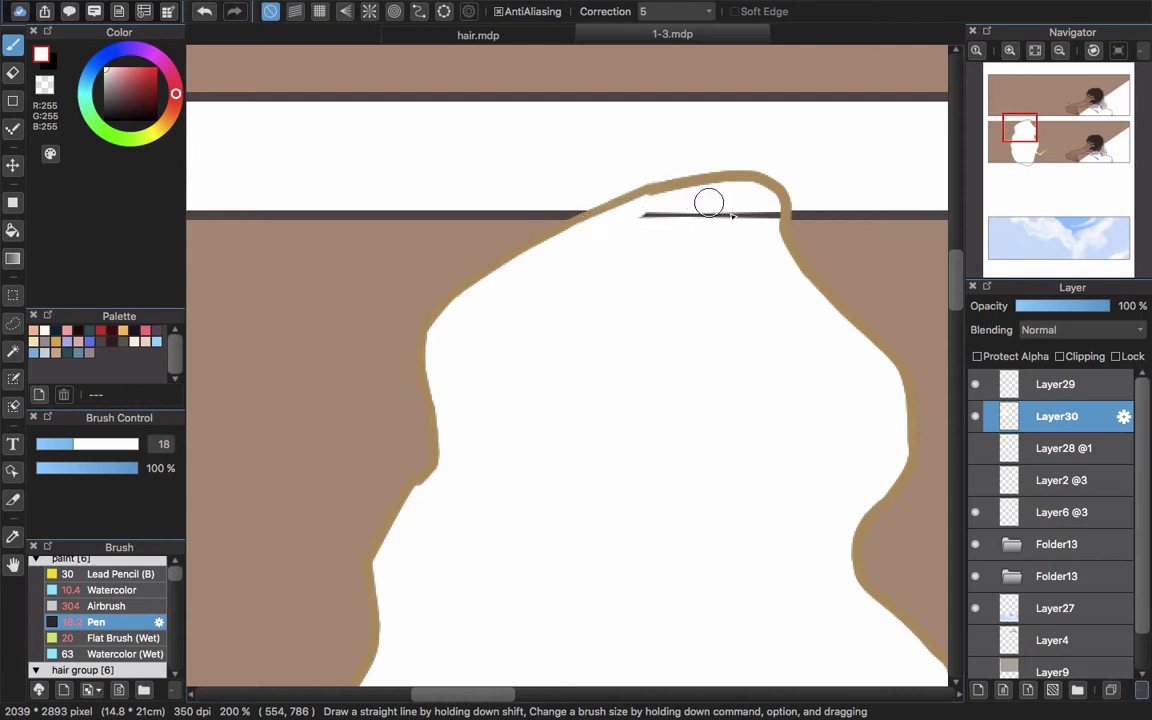
pyautogui.moveTo(707, 201)
pyautogui.mouseDown()
pyautogui.moveTo(604, 226)
pyautogui.moveTo(774, 213)
pyautogui.mouseUp()
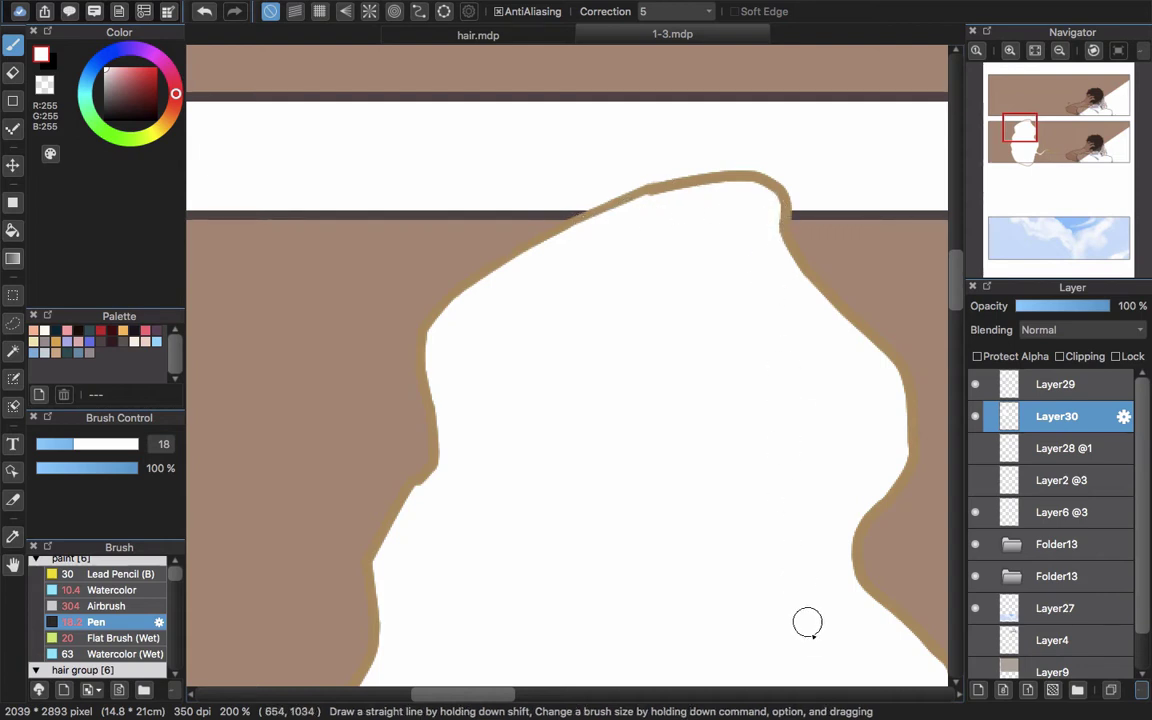
pyautogui.scroll(-10, 807, 620)
pyautogui.moveTo(365, 412)
pyautogui.mouseDown()
pyautogui.moveTo(454, 446)
pyautogui.moveTo(437, 422)
pyautogui.moveTo(499, 443)
pyautogui.moveTo(447, 420)
pyautogui.moveTo(603, 434)
pyautogui.moveTo(677, 407)
pyautogui.moveTo(582, 436)
pyautogui.moveTo(676, 411)
pyautogui.mouseUp()
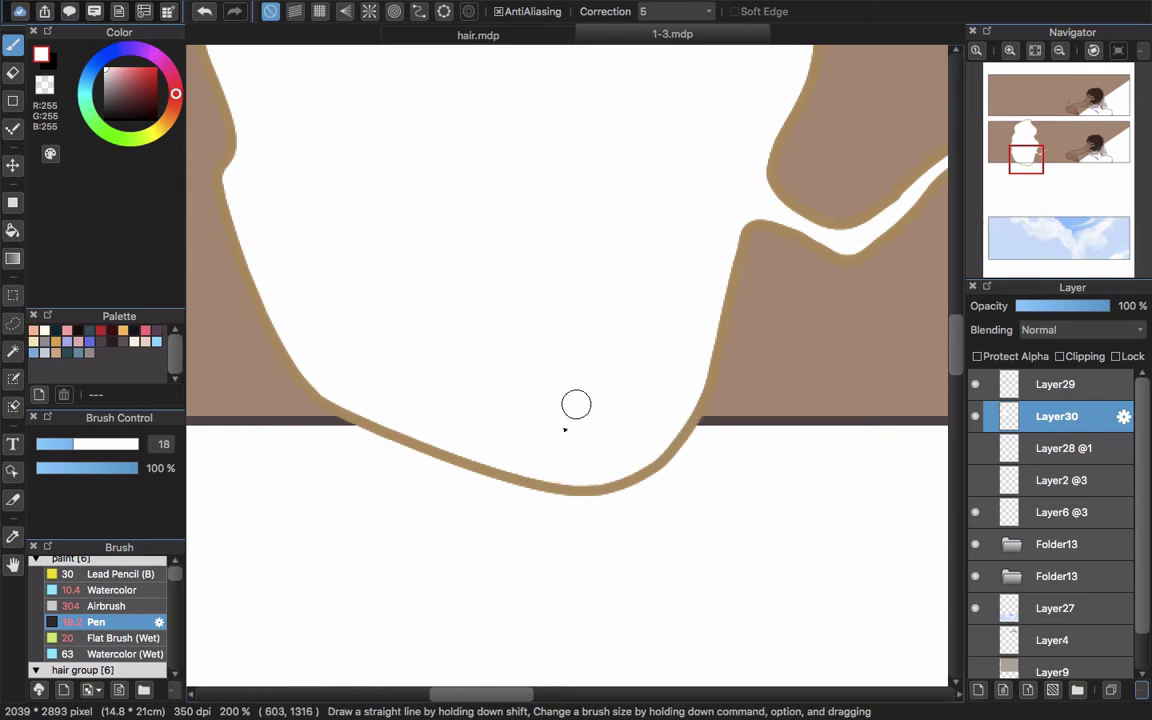
# - Paint the unfilled end of the balloon's thin tail white with the Pen on Layer30
pyautogui.press('g')
pyautogui.scroll(5, 750, 310)
pyautogui.hscroll(5, 750, 310)
pyautogui.press('b')
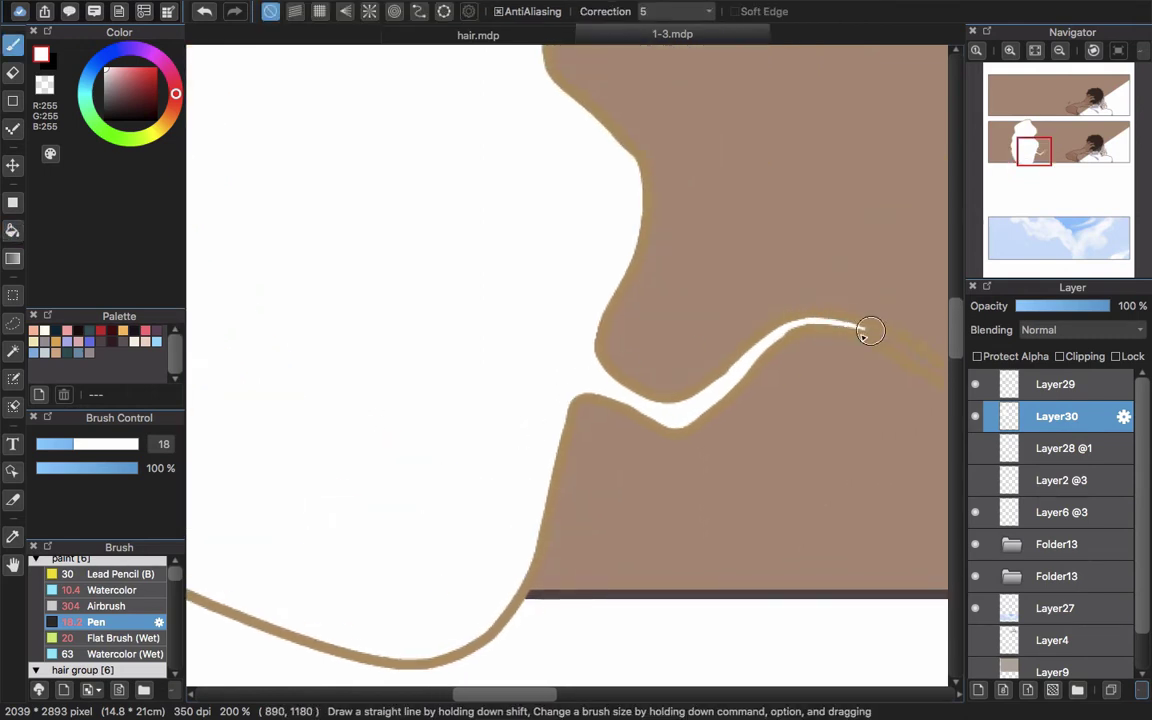
pyautogui.moveTo(872, 330)
pyautogui.mouseDown()
pyautogui.moveTo(661, 331)
pyautogui.moveTo(758, 377)
pyautogui.mouseUp()
# - Merge the balloon outline on Layer29 down into the white fill on Layer30
pyautogui.scroll(-6, 758, 377)
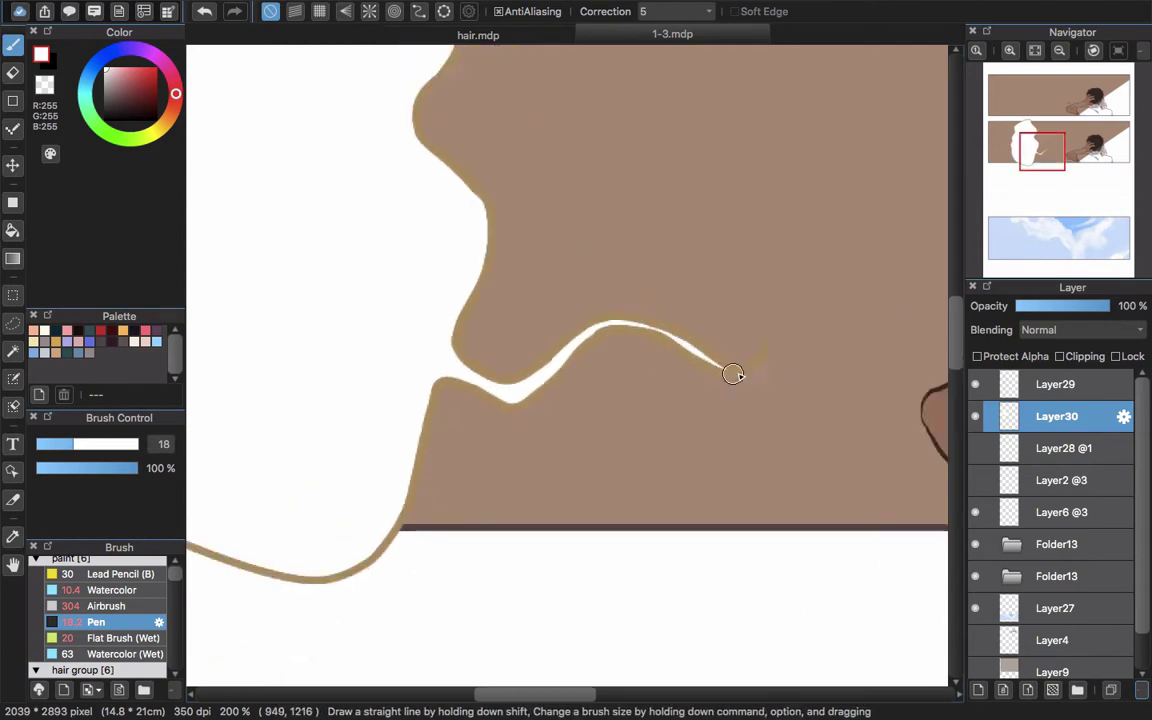
pyautogui.click(1082, 394)
pyautogui.press('super+e')
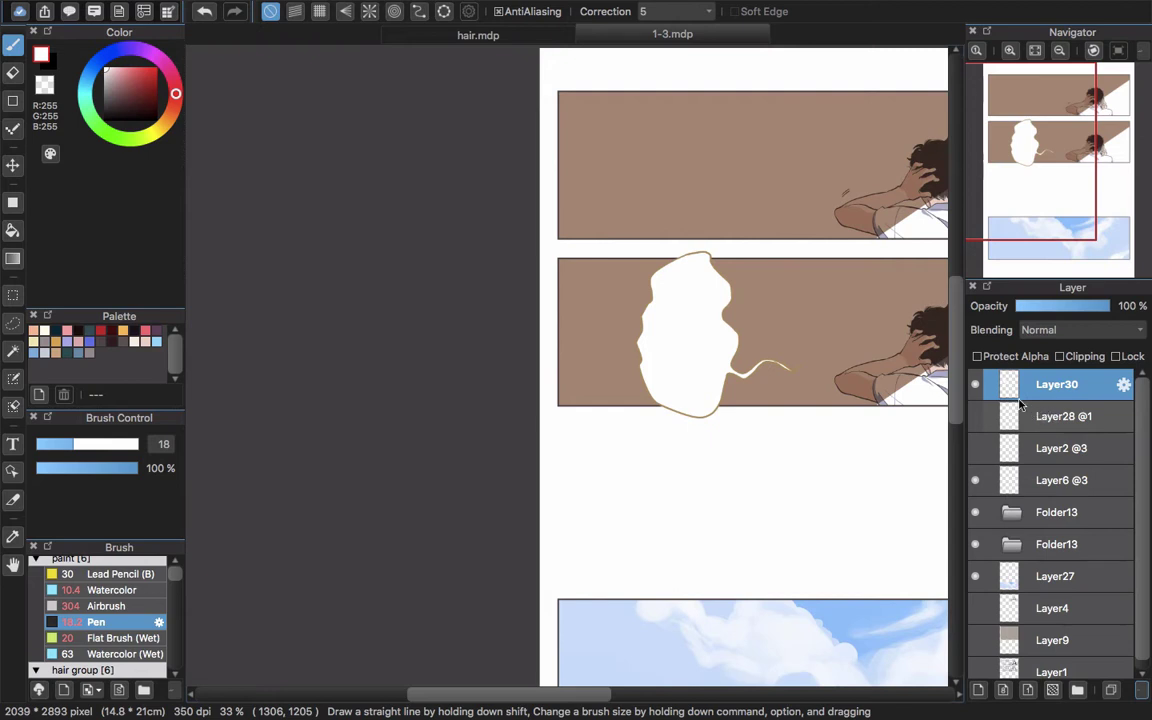
# - Move the merged balloon down onto the sky panel, near its left edge and overlapping the upper border
pyautogui.press('v')
pyautogui.moveTo(701, 355); pyautogui.dragTo(721, 624)
pyautogui.moveTo(792, 512); pyautogui.dragTo(750, 256)
pyautogui.press('b')
pyautogui.press('v')
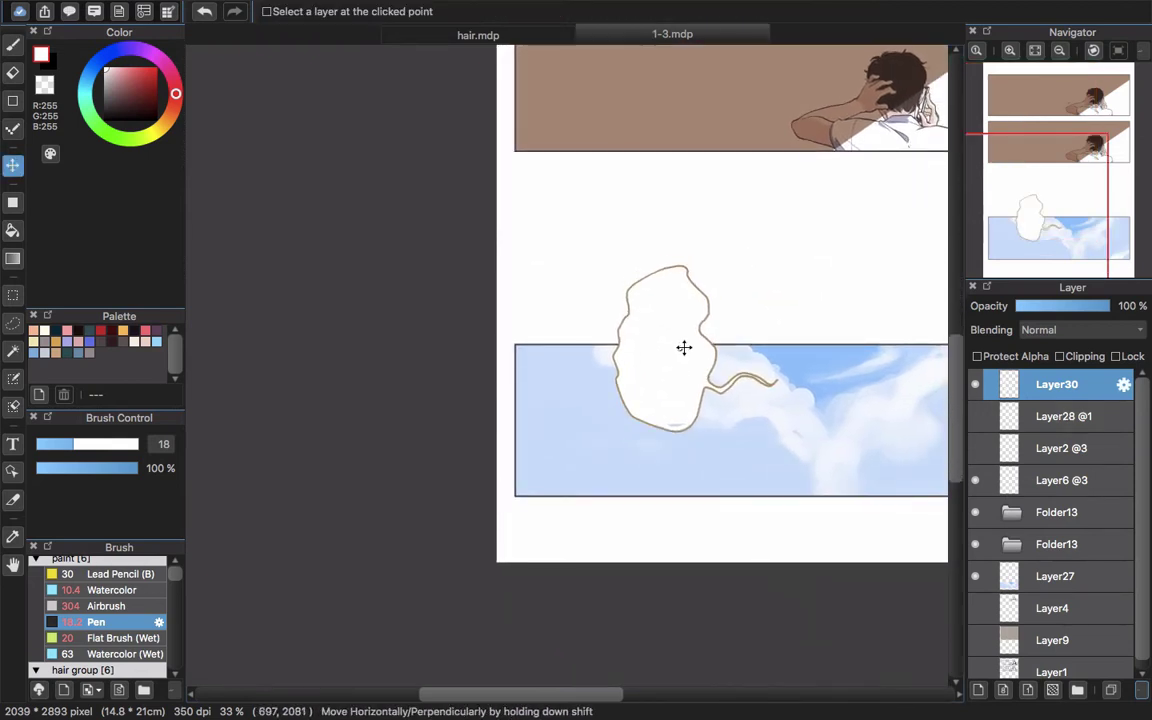
pyautogui.moveTo(684, 347); pyautogui.dragTo(646, 393)
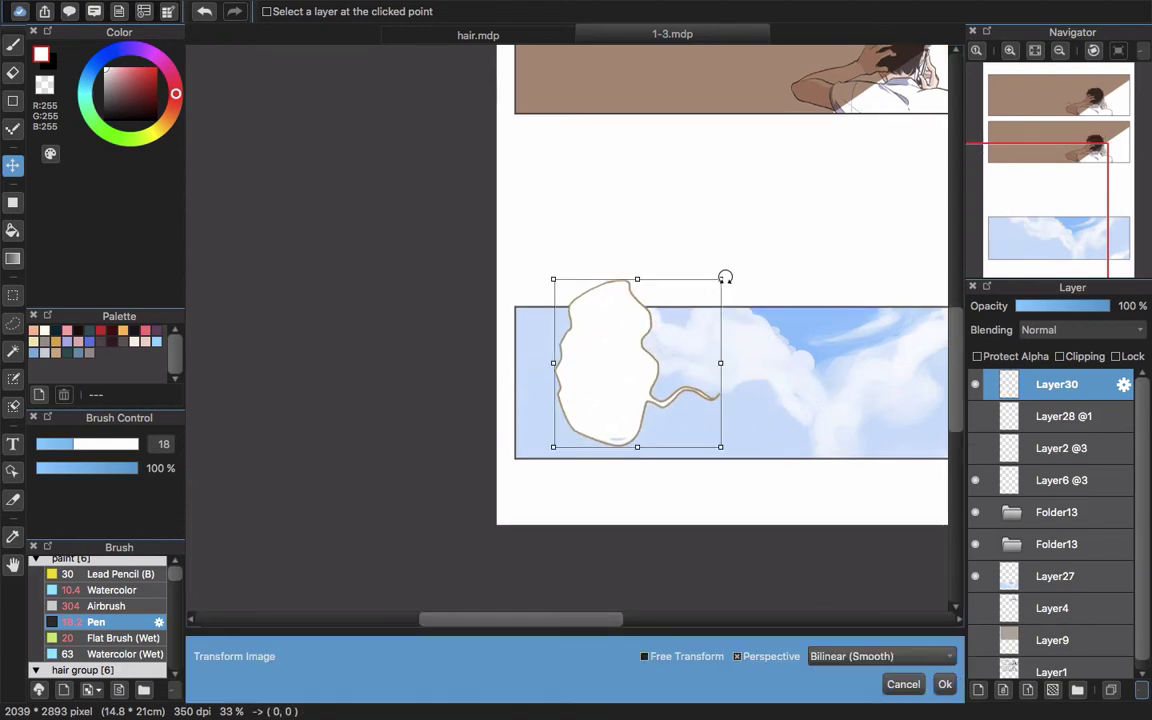
# - Enlarge the balloon to roughly twice its size with Transform and position it across the sky panel's left half
pyautogui.moveTo(722, 281); pyautogui.dragTo(789, 319)
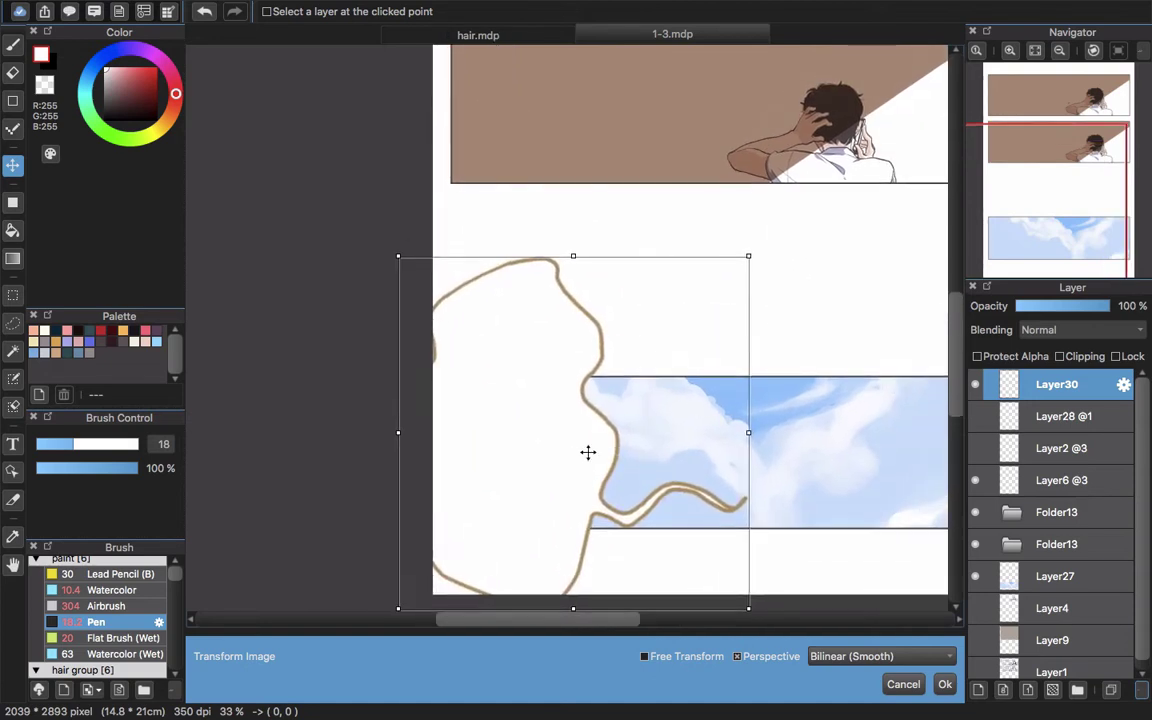
pyautogui.moveTo(588, 452); pyautogui.dragTo(688, 408)
pyautogui.moveTo(853, 208); pyautogui.dragTo(835, 260)
pyautogui.press('Return')
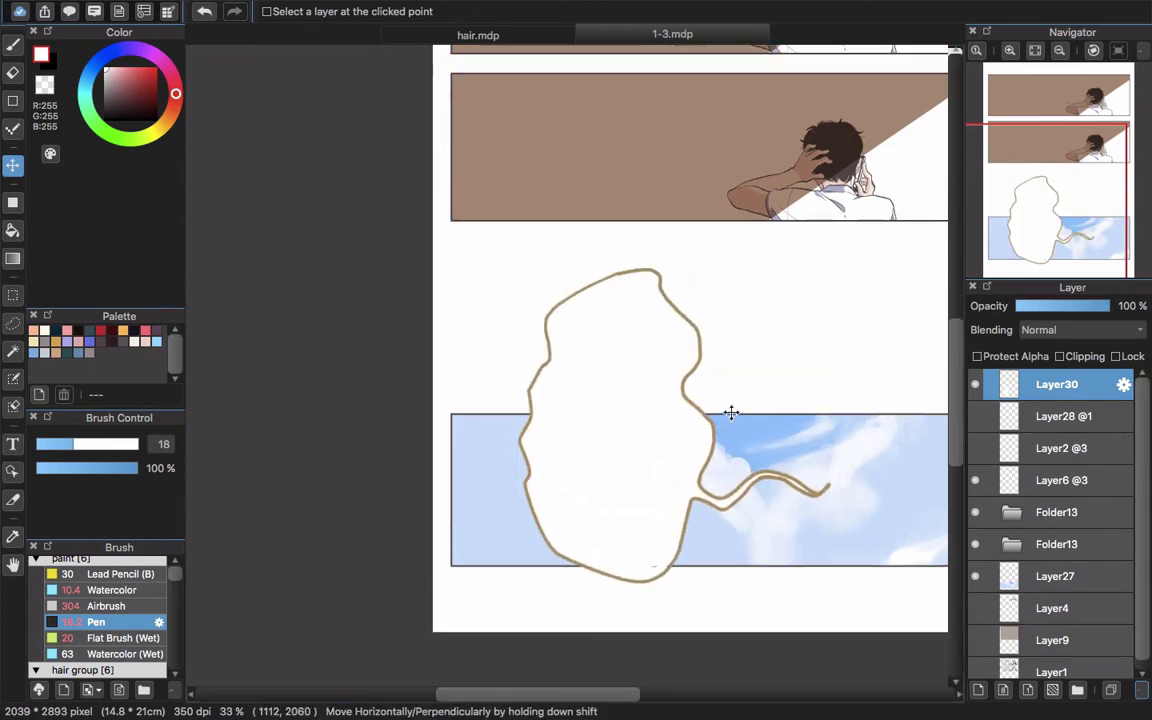
pyautogui.moveTo(738, 332); pyautogui.dragTo(694, 400)
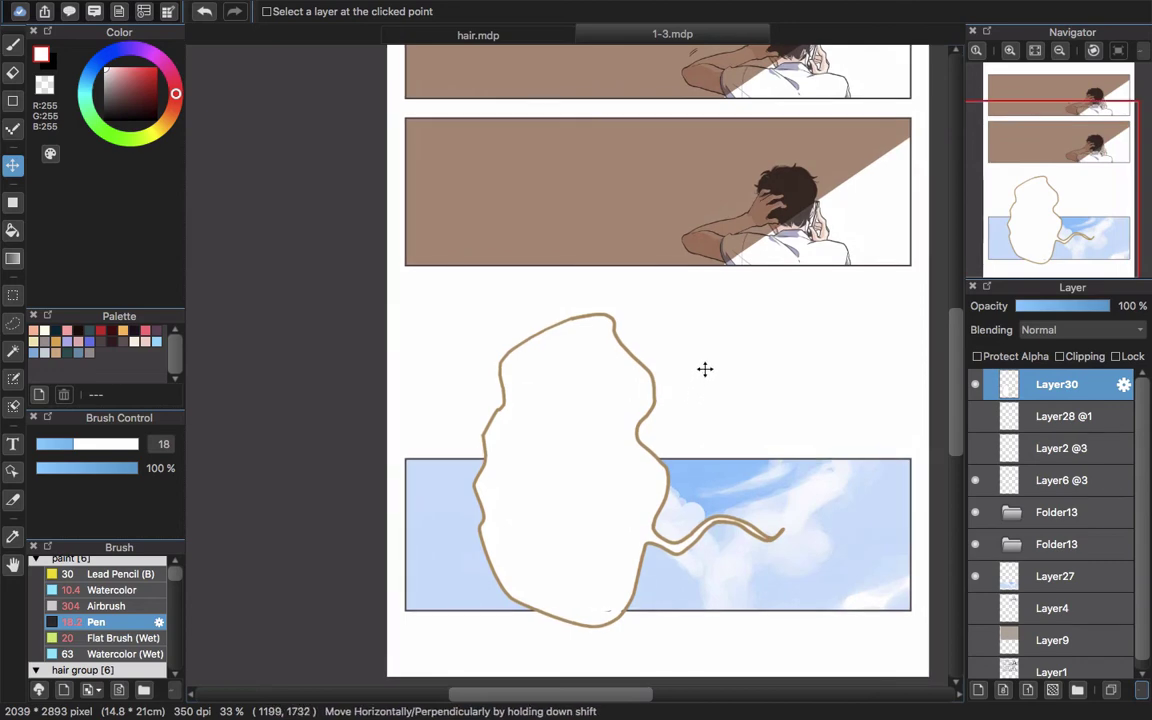
# - Cut the balloon from Layer30 and set up a tall ellipse snap from the second brown panel into the sky panel
pyautogui.press('super+x')
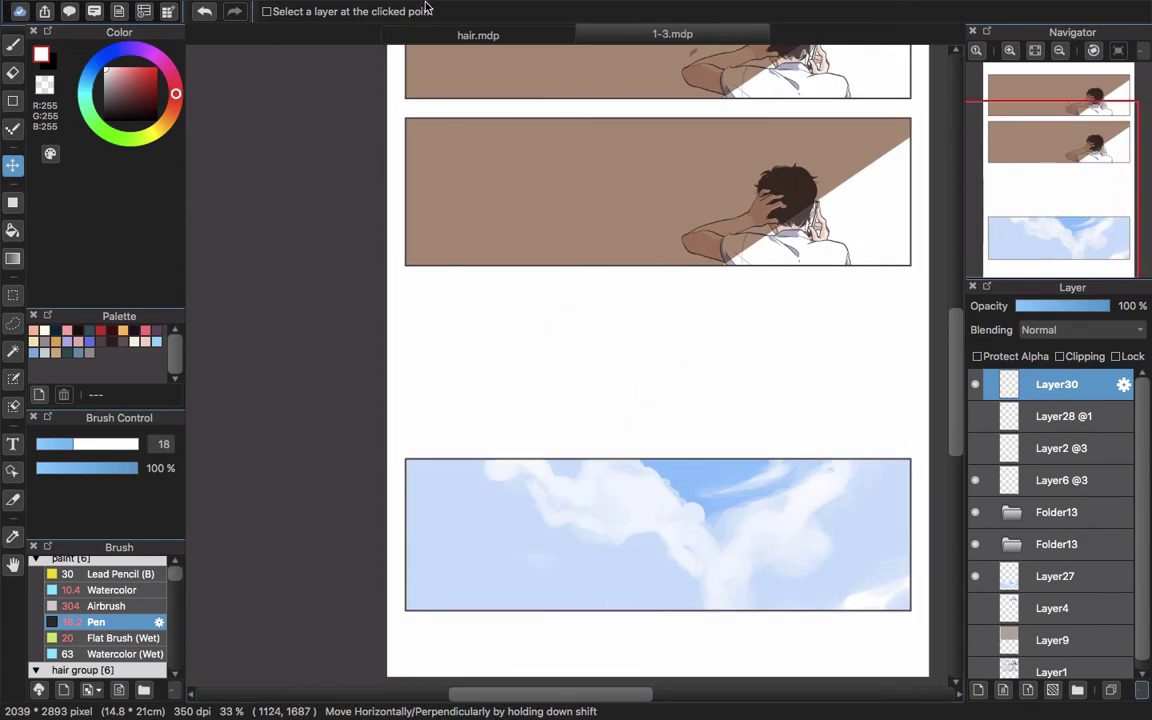
pyautogui.press('b')
pyautogui.moveTo(578, 133); pyautogui.dragTo(568, 187)
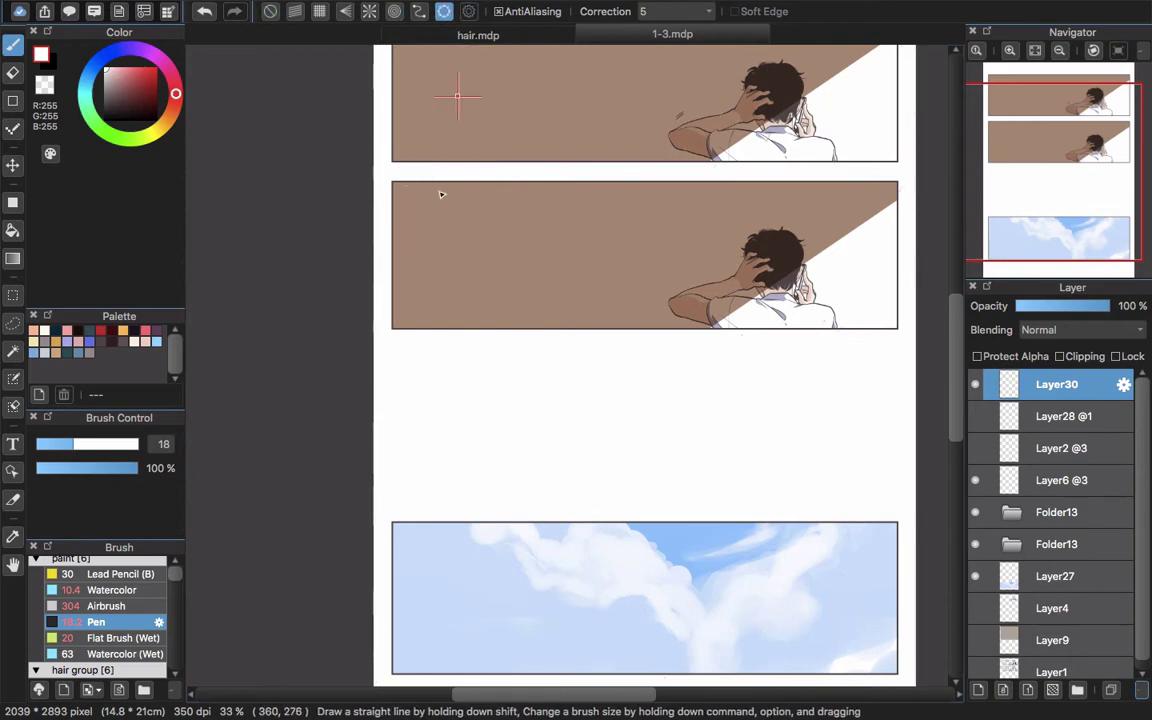
pyautogui.moveTo(468, 257); pyautogui.dragTo(640, 568)
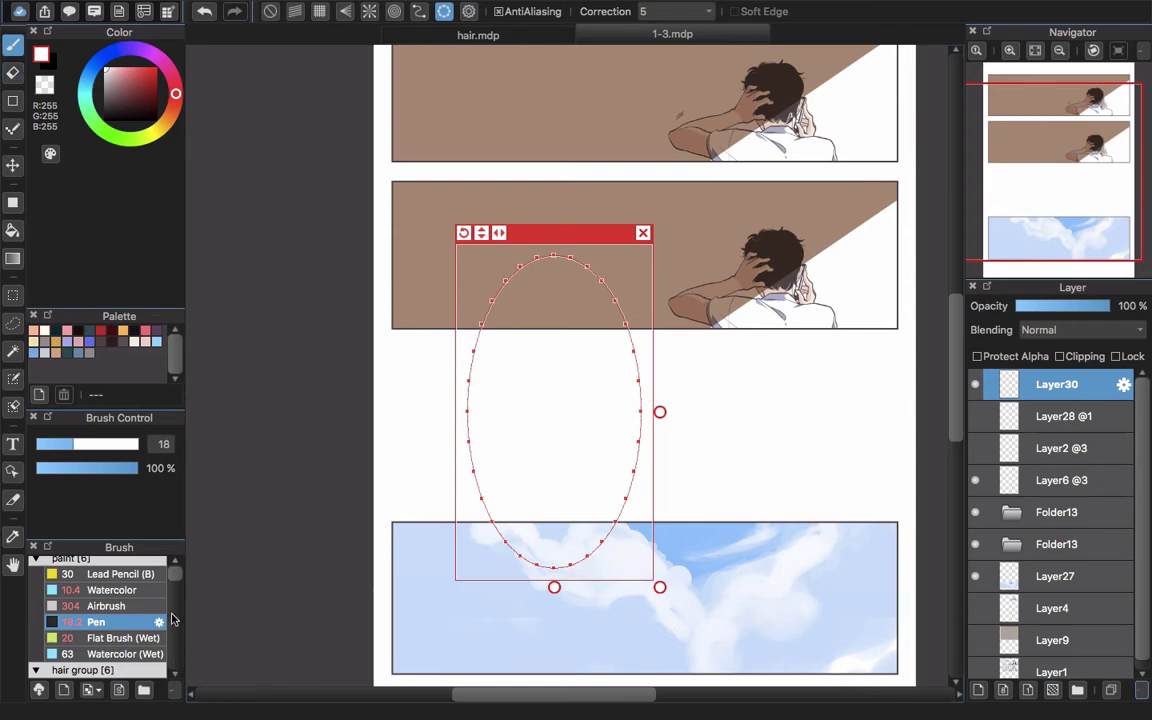
# - Choose the Speed lines 2 brush and show the Brush Preview
pyautogui.scroll(-10, 171, 620)
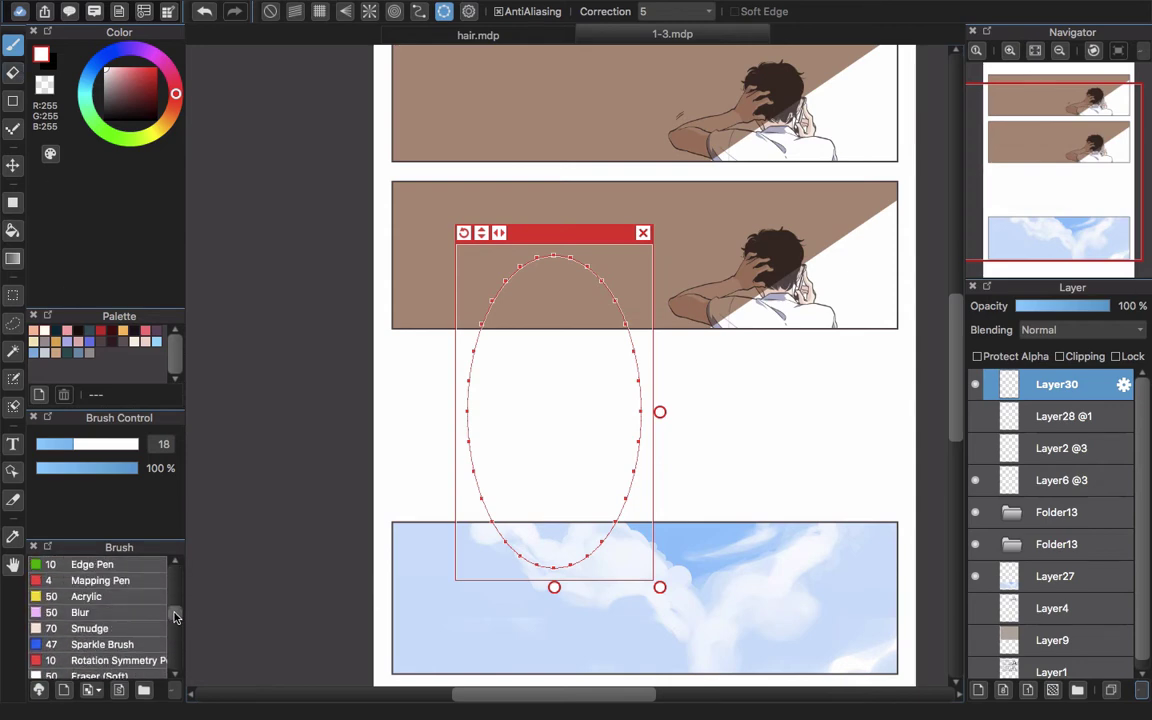
pyautogui.scroll(-5, 175, 617)
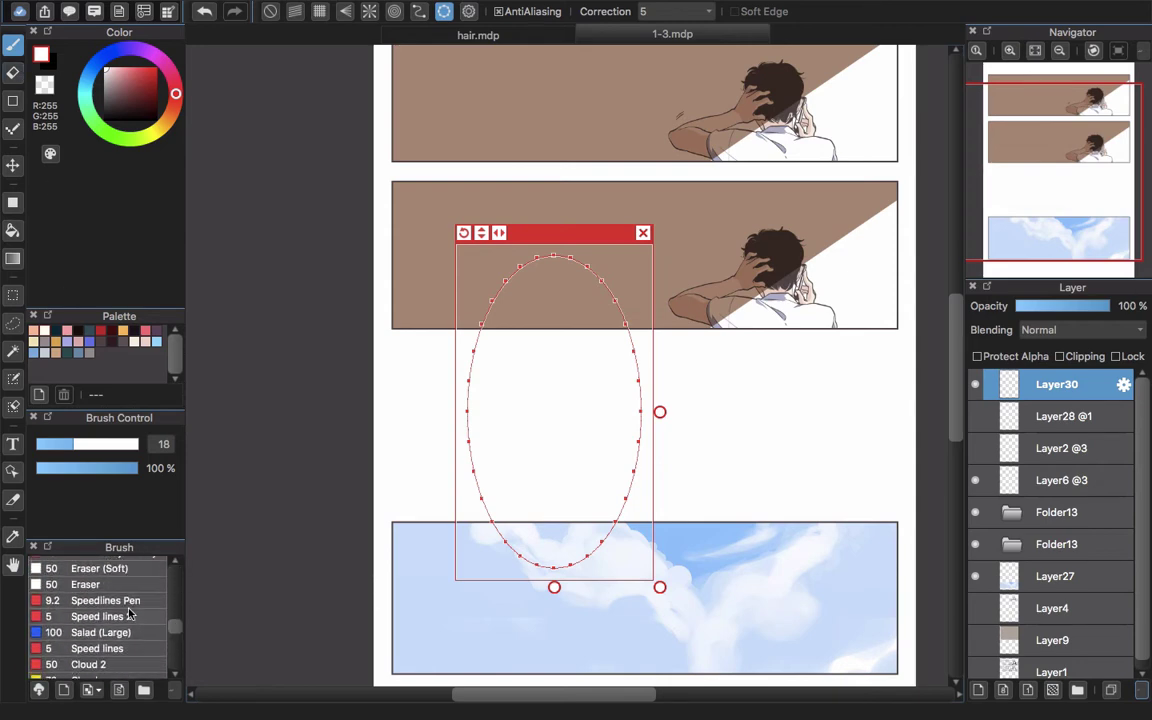
pyautogui.click(128, 606)
pyautogui.click(127, 618)
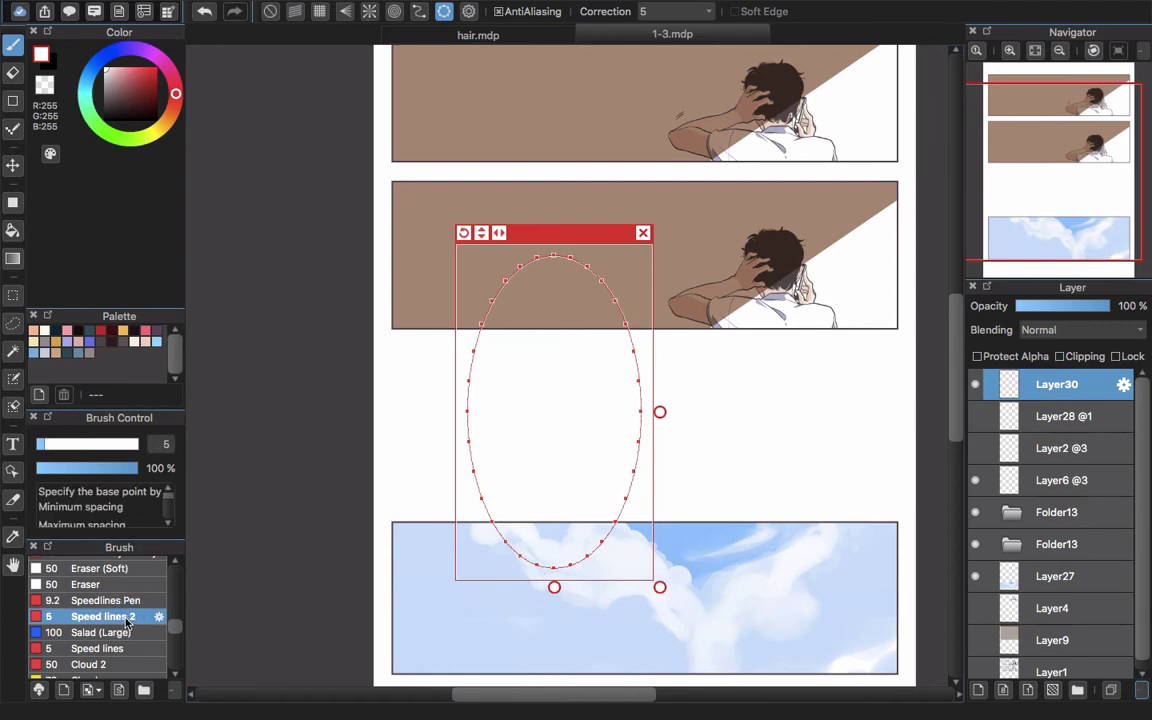
pyautogui.click(543, 8)
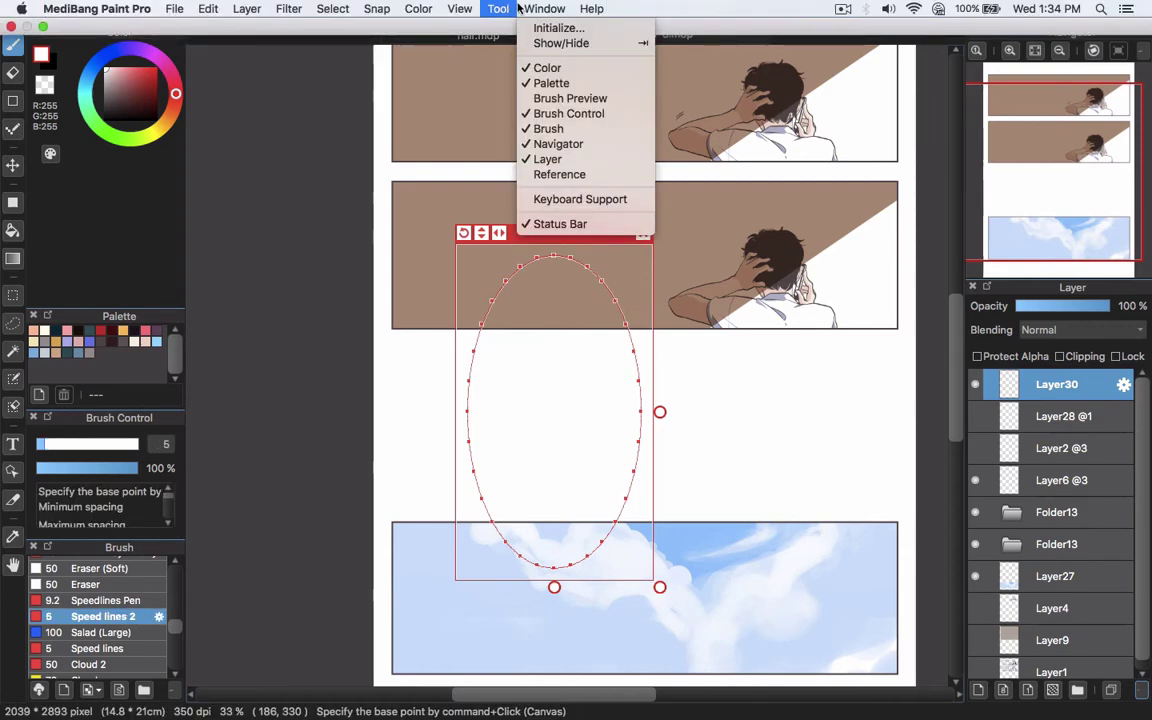
pyautogui.click(565, 98)
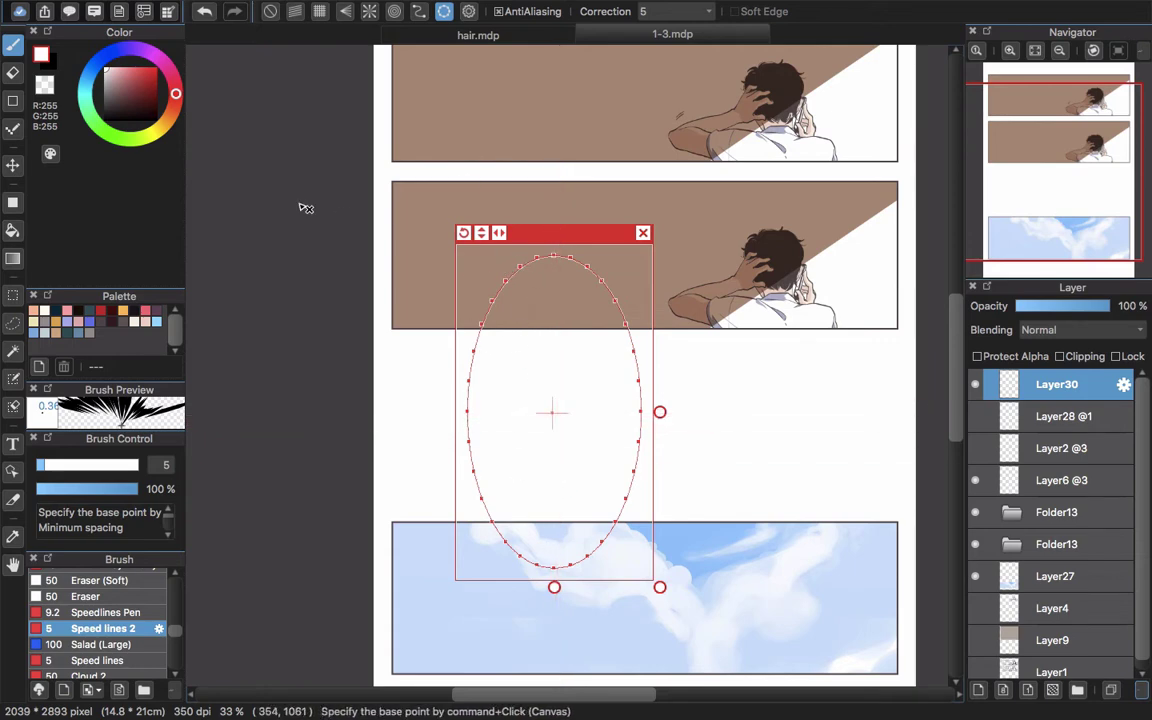
# - Switch the colour to black, try tracing the ellipse snap with Speed lines 2, and undo the stroke
pyautogui.press('x')
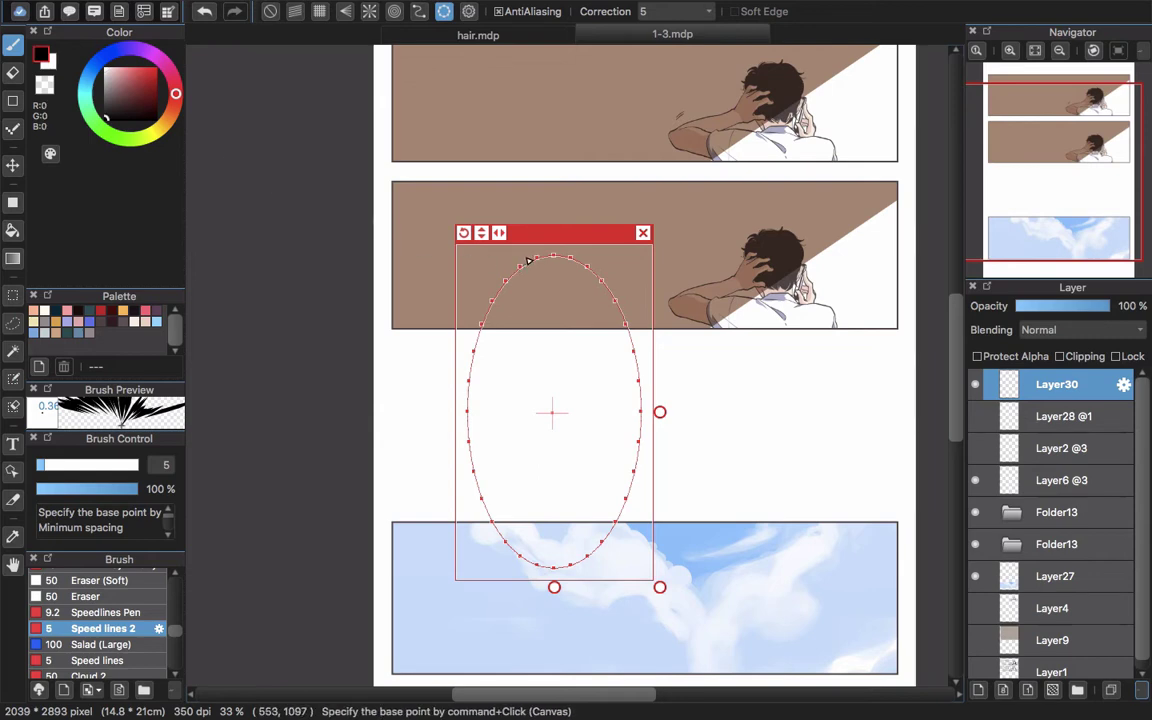
pyautogui.moveTo(538, 278)
pyautogui.mouseDown()
pyautogui.moveTo(478, 314)
pyautogui.moveTo(447, 525)
pyautogui.moveTo(575, 545)
pyautogui.moveTo(605, 335)
pyautogui.moveTo(460, 232)
pyautogui.moveTo(410, 330)
pyautogui.mouseUp()
pyautogui.click(643, 233)
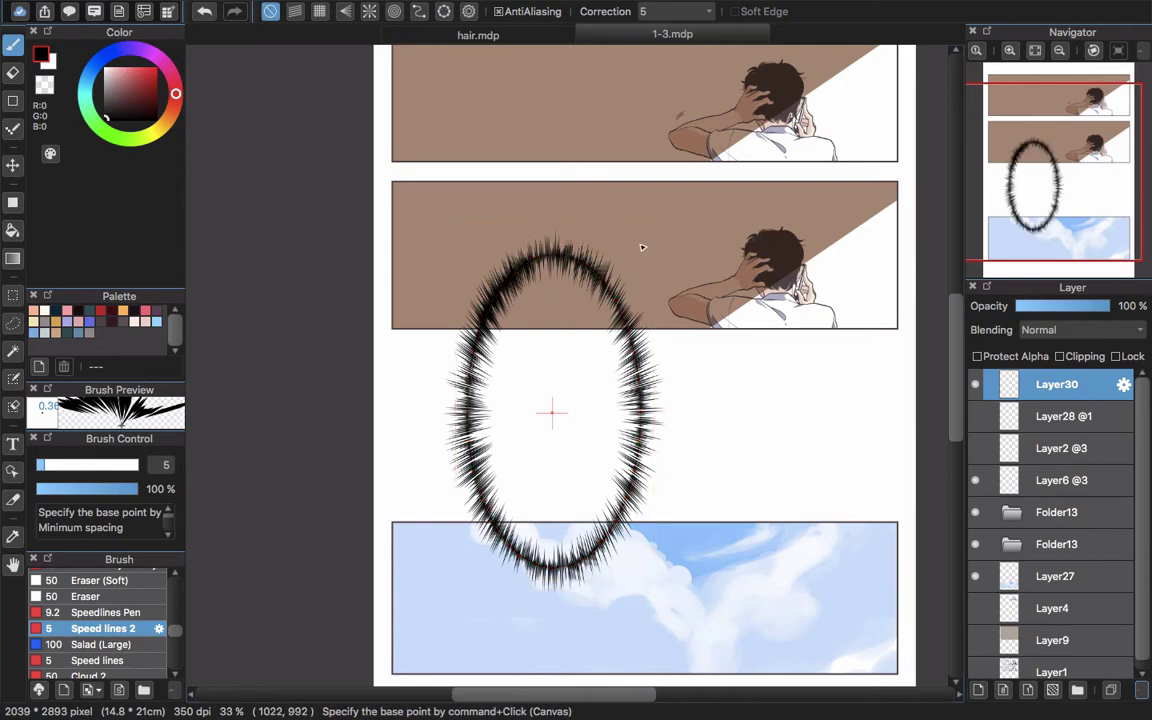
pyautogui.moveTo(548, 707)
pyautogui.press('super+z')
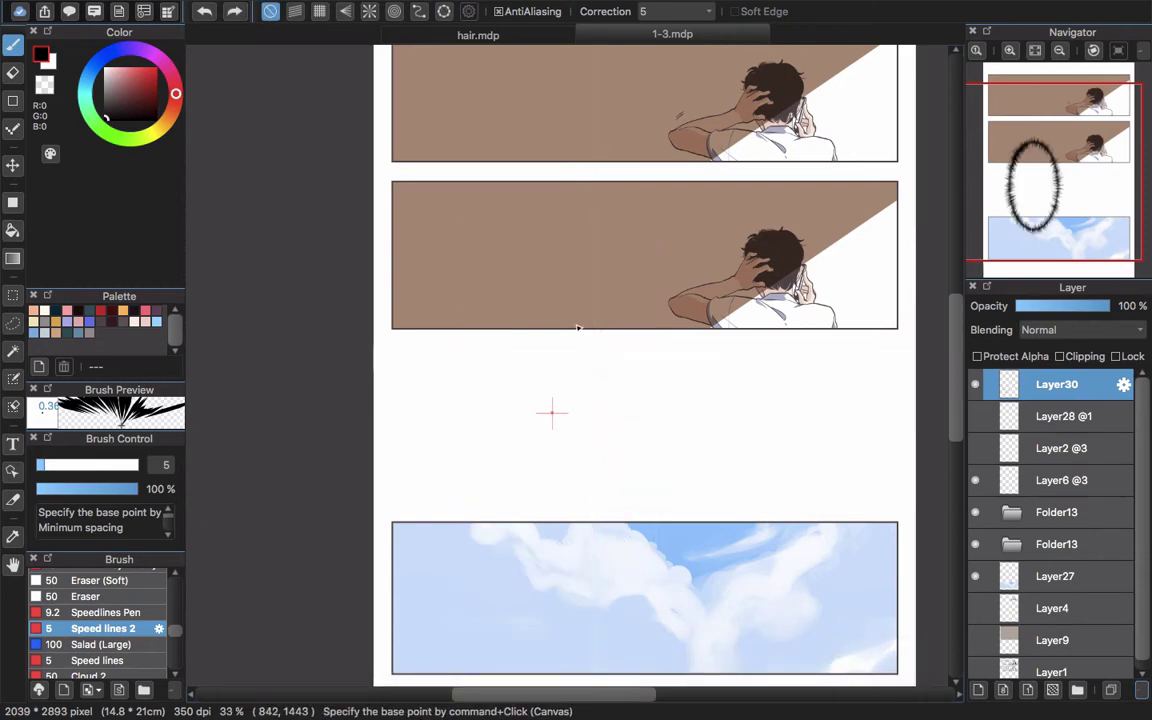
# - Retrace the ellipse snap with black Speed lines 2 strokes and thicken the spiky ring freehand with snapping off
pyautogui.click(444, 11)
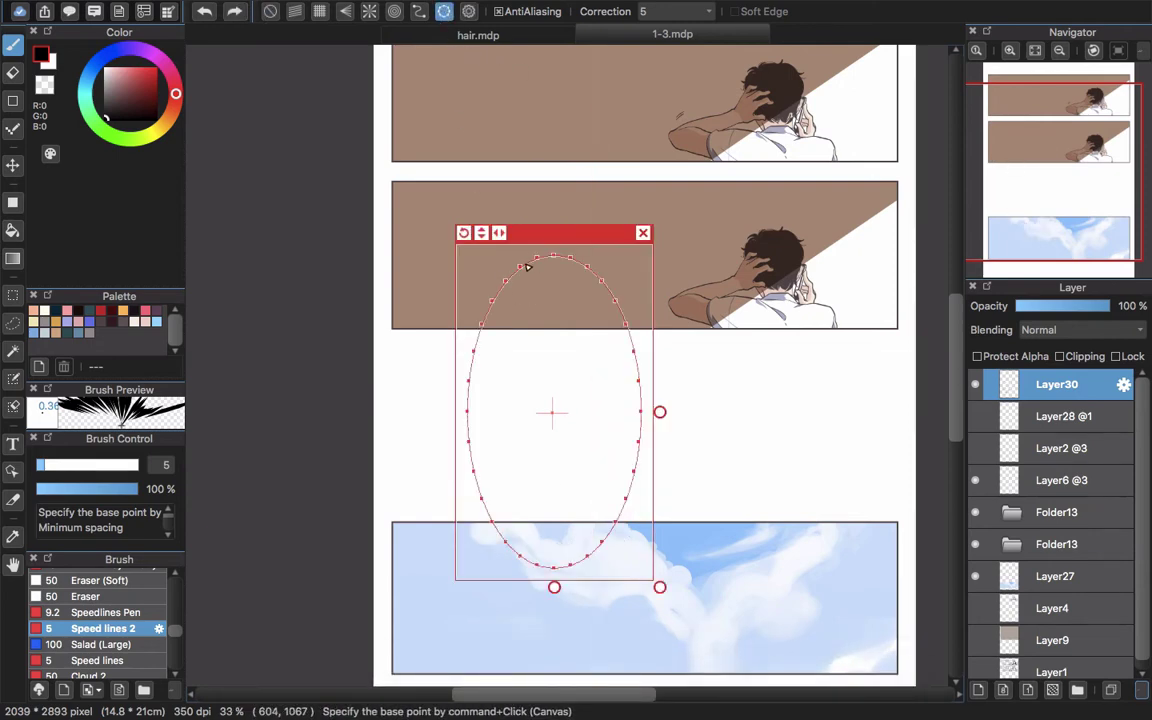
pyautogui.moveTo(522, 263); pyautogui.dragTo(513, 285)
pyautogui.moveTo(447, 325)
pyautogui.mouseDown()
pyautogui.moveTo(424, 455)
pyautogui.moveTo(466, 501)
pyautogui.moveTo(538, 659)
pyautogui.moveTo(690, 492)
pyautogui.moveTo(589, 224)
pyautogui.moveTo(475, 240)
pyautogui.moveTo(551, 253)
pyautogui.mouseUp()
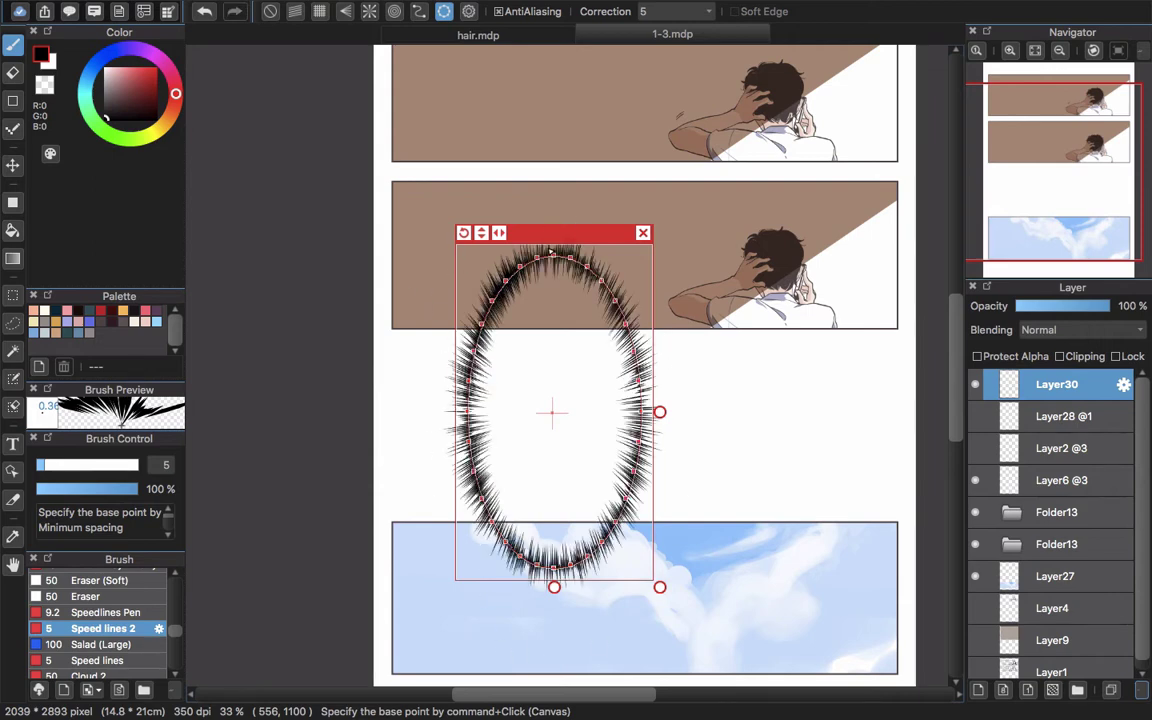
pyautogui.click(643, 233)
pyautogui.moveTo(482, 274); pyautogui.dragTo(496, 269)
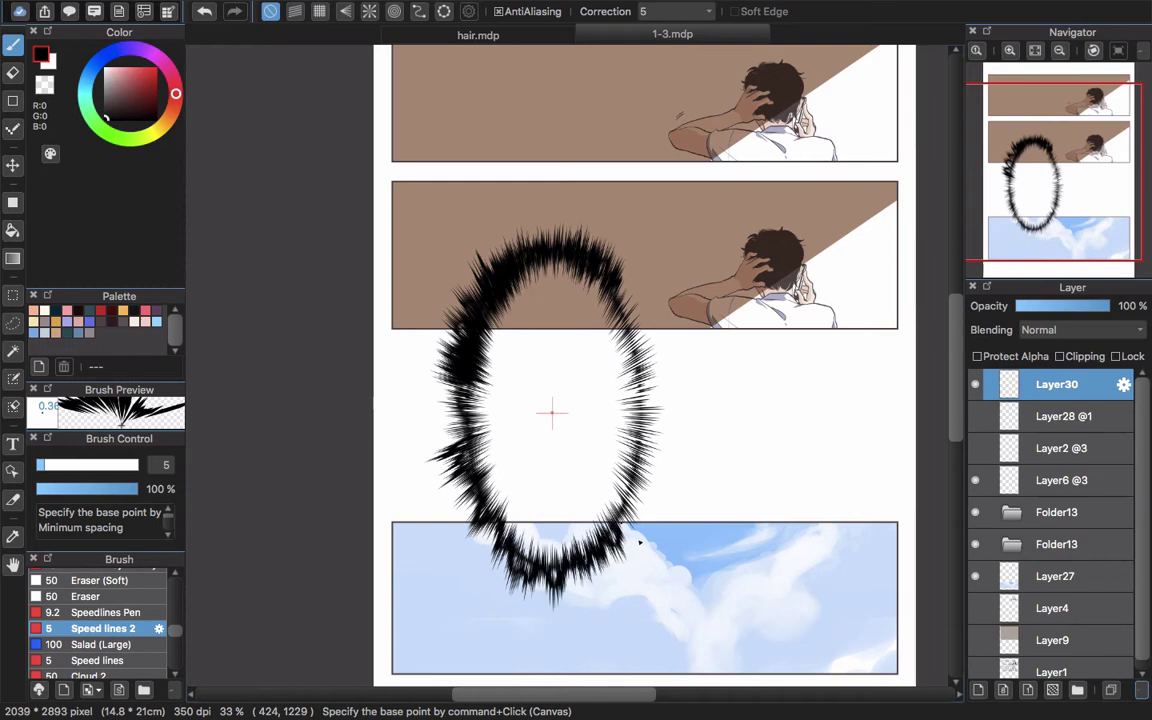
# - Undo the spiky ring's speed-line strokes and turn the ellipse snap back on
pyautogui.press('super+z')
pyautogui.press('super+z')
pyautogui.press('super+z')
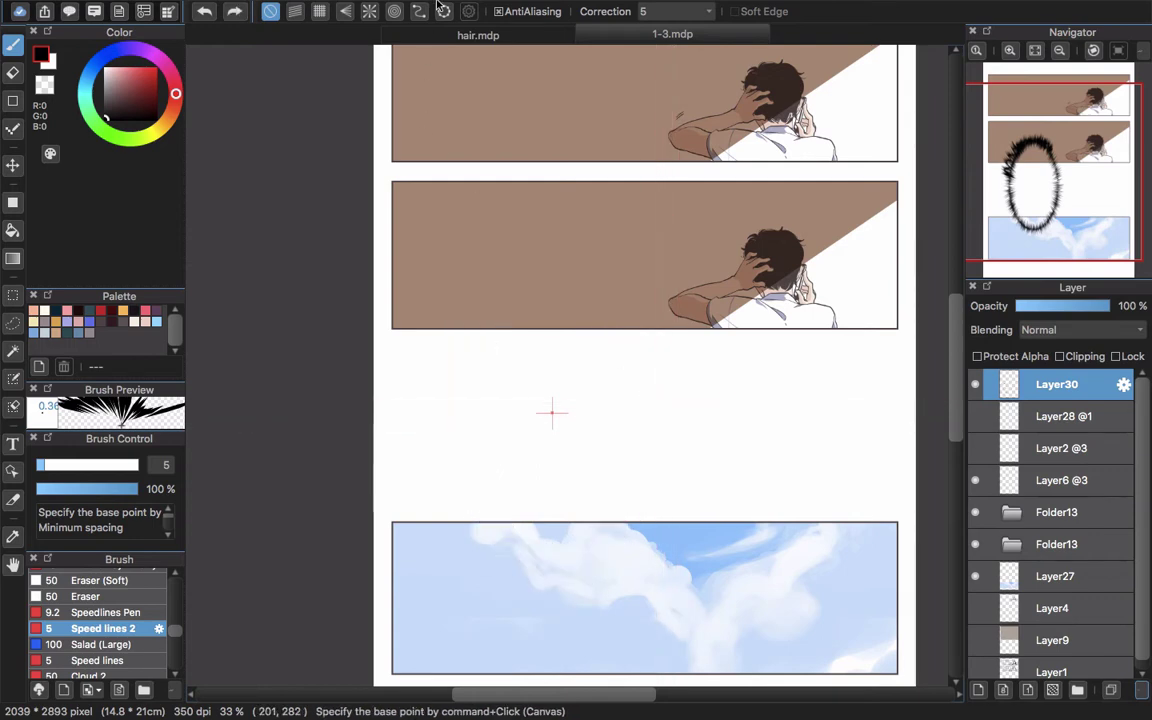
pyautogui.click(443, 11)
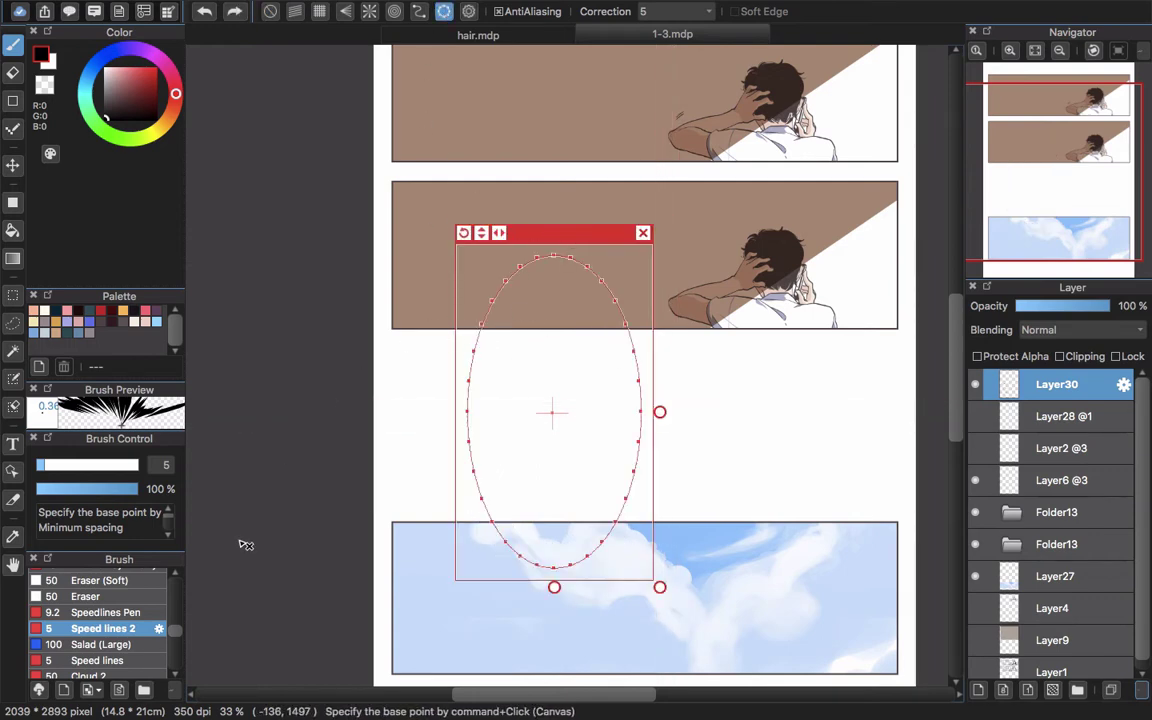
# - Choose the Stipple Pen, enlarge it to size 248, try it on the ellipse snap, and undo the stroke
pyautogui.scroll(5, 176, 615)
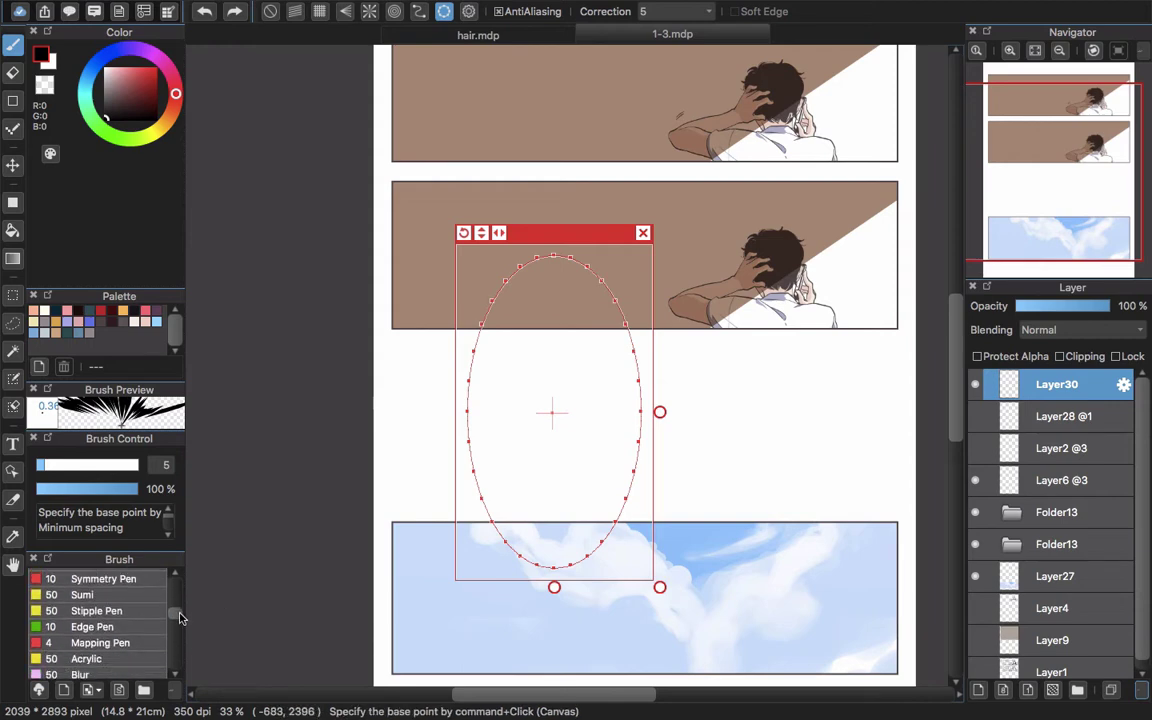
pyautogui.scroll(1, 179, 618)
pyautogui.scroll(-3, 172, 620)
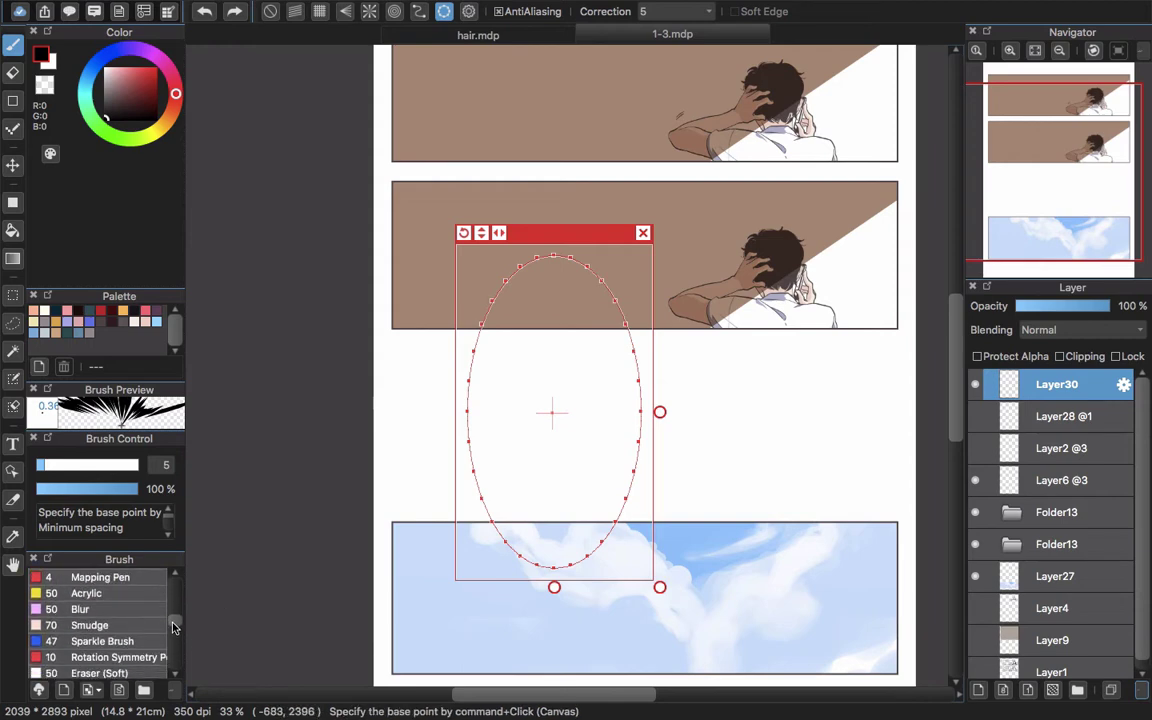
pyautogui.scroll(4, 172, 620)
pyautogui.click(137, 645)
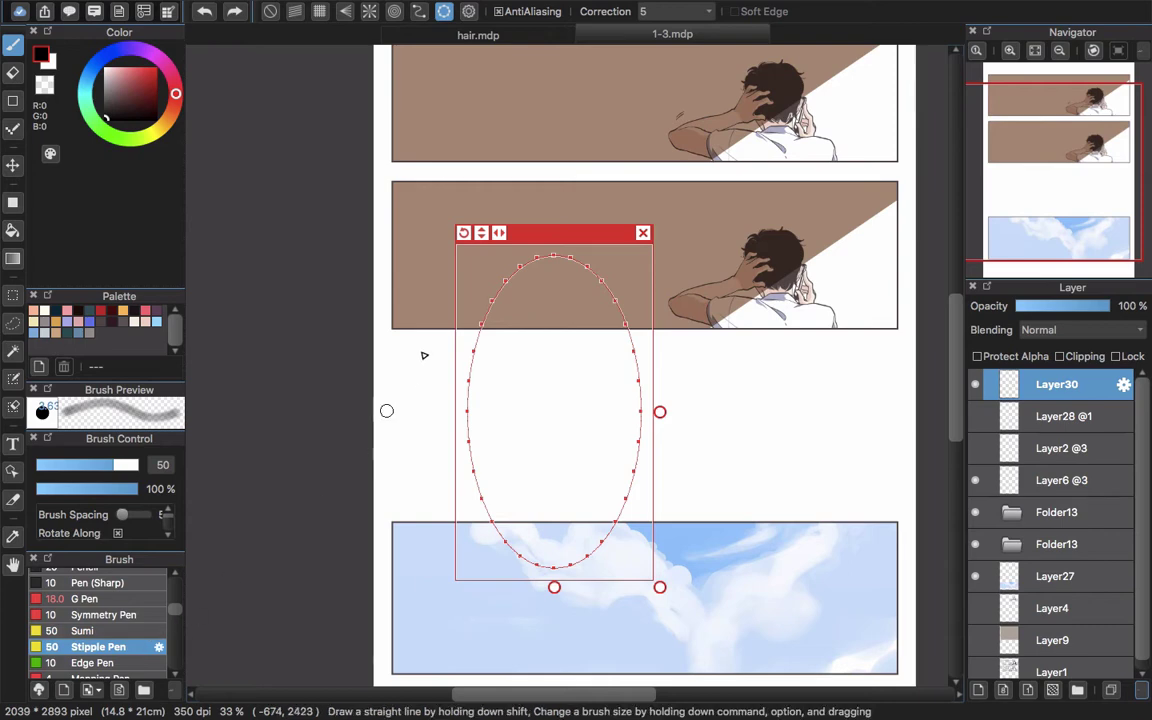
pyautogui.moveTo(499, 329)
pyautogui.keyDown('alt'); pyautogui.keyDown('super'); pyautogui.mouseDown()
pyautogui.moveTo(548, 264)
pyautogui.moveTo(476, 339)
pyautogui.moveTo(585, 550)
pyautogui.moveTo(585, 335)
pyautogui.moveTo(535, 383)
pyautogui.mouseUp(); pyautogui.keyUp('super'); pyautogui.keyUp('alt')
pyautogui.press('super+z')
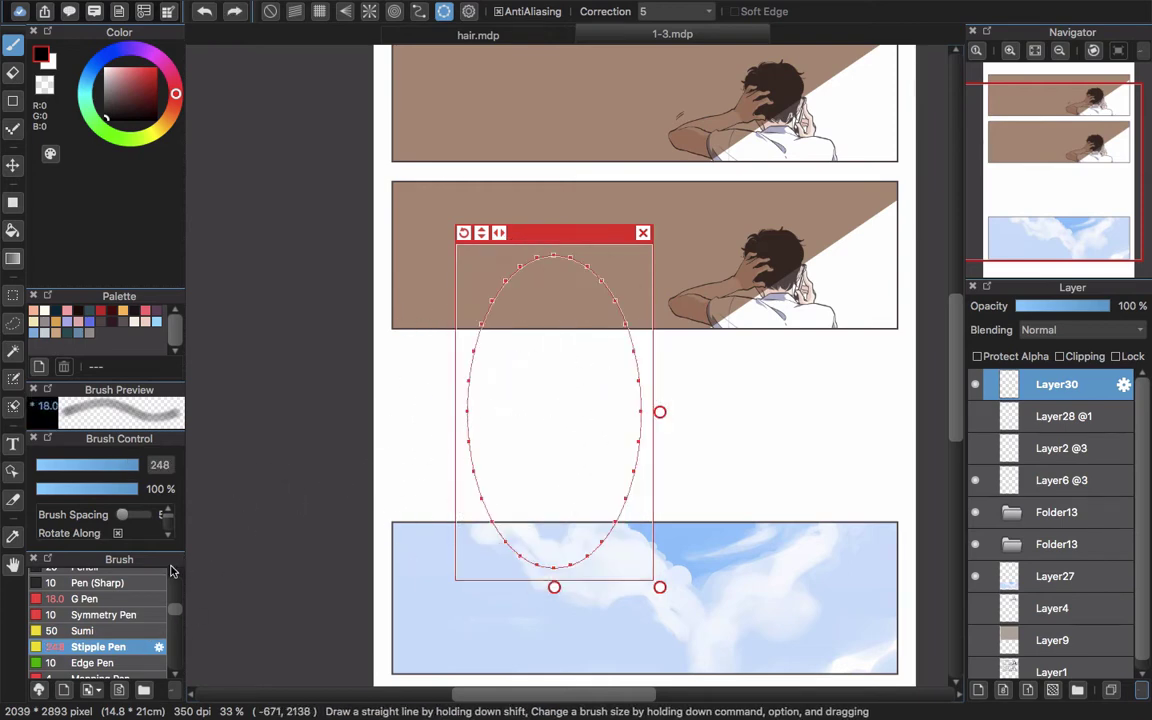
# - Try tracing the ellipse snap with the Stipple 3 brush, check the ring with snapping off, and undo it
pyautogui.moveTo(175, 614); pyautogui.dragTo(170, 662)
pyautogui.click(117, 603)
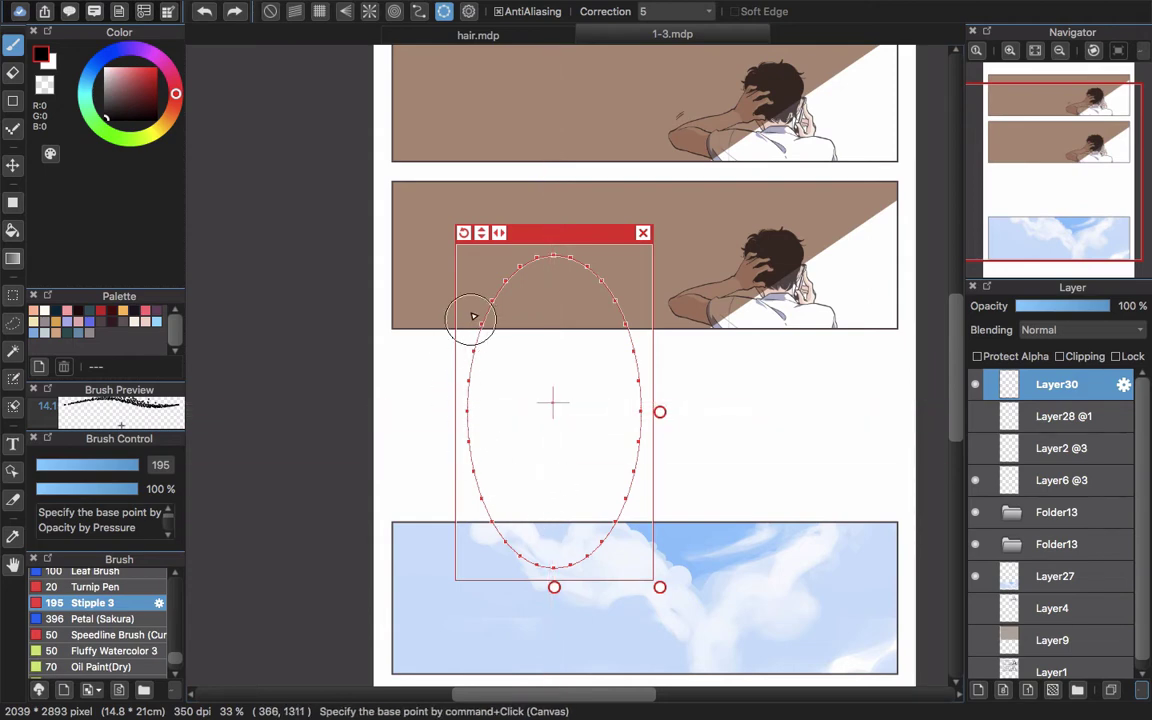
pyautogui.moveTo(474, 317)
pyautogui.mouseDown()
pyautogui.moveTo(462, 295)
pyautogui.moveTo(480, 540)
pyautogui.moveTo(655, 440)
pyautogui.moveTo(498, 272)
pyautogui.moveTo(452, 372)
pyautogui.mouseUp()
pyautogui.click(643, 233)
pyautogui.moveTo(557, 439); pyautogui.dragTo(535, 489)
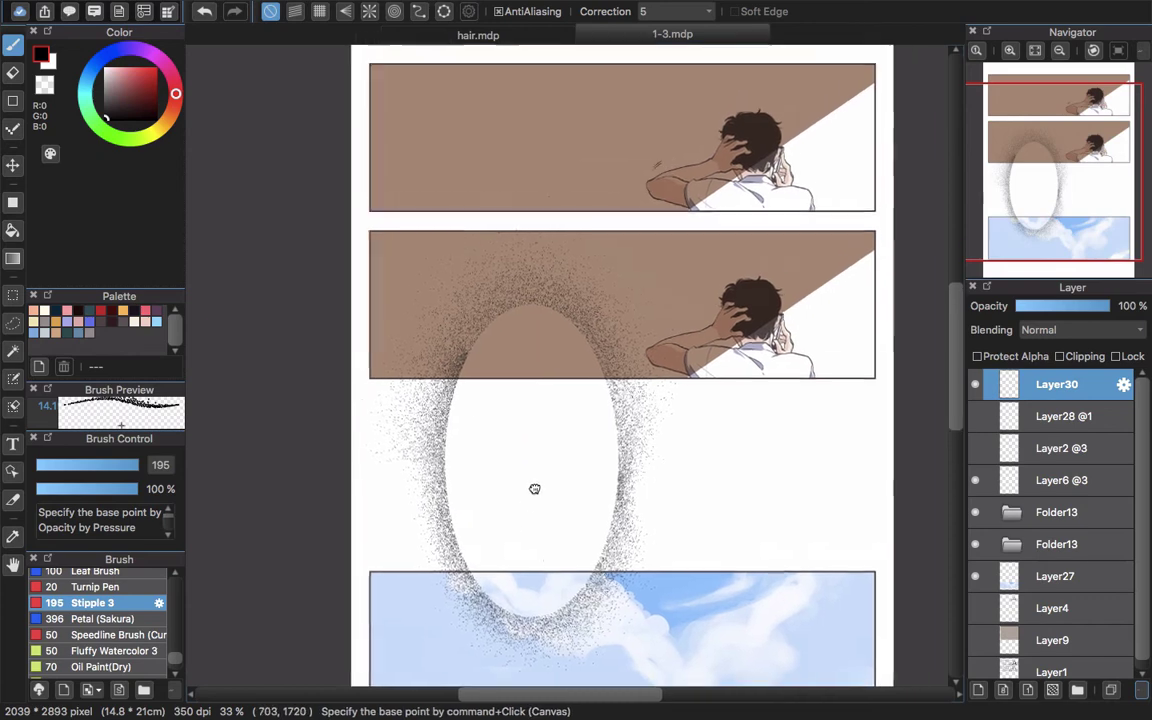
pyautogui.press('super+z')
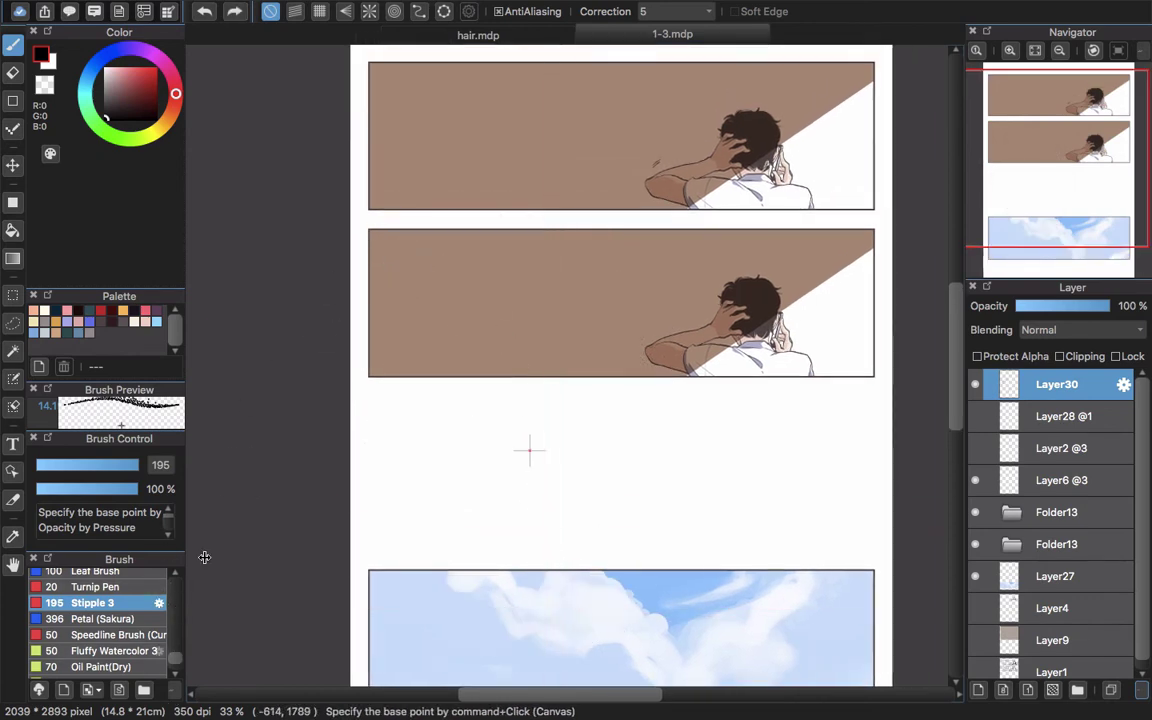
# - Turn the ellipse snap back on, try tracing it with the Petal (Sakura) brush, and undo the stroke
pyautogui.click(443, 11)
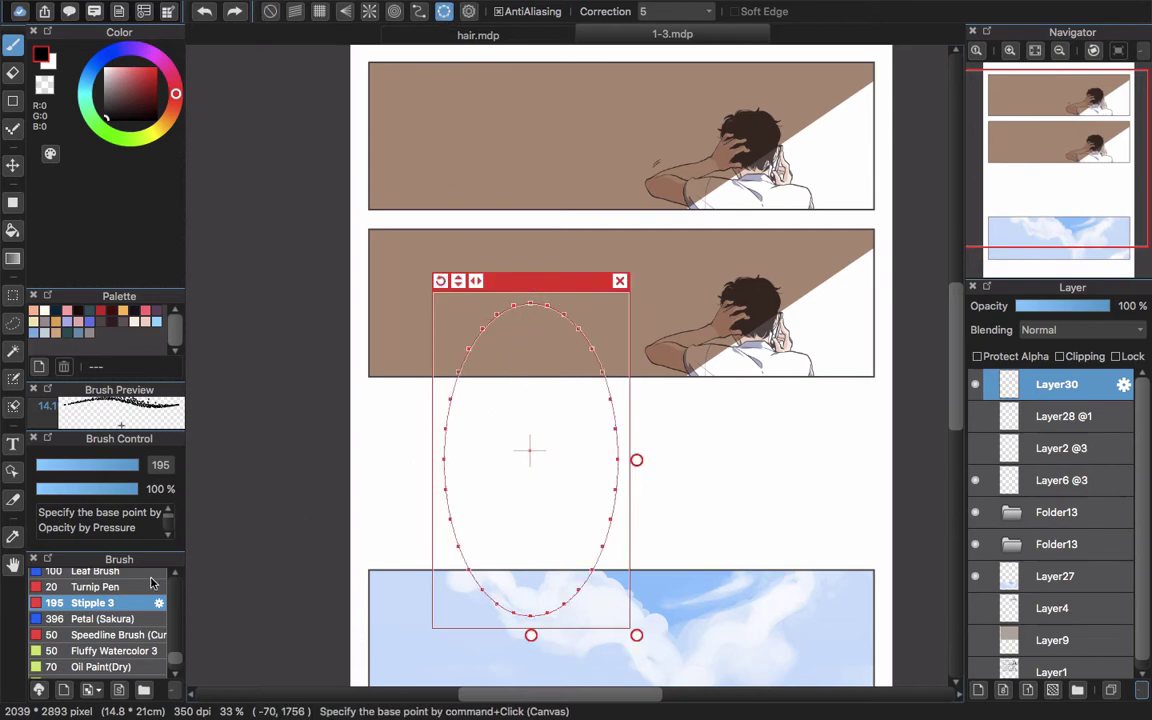
pyautogui.click(119, 620)
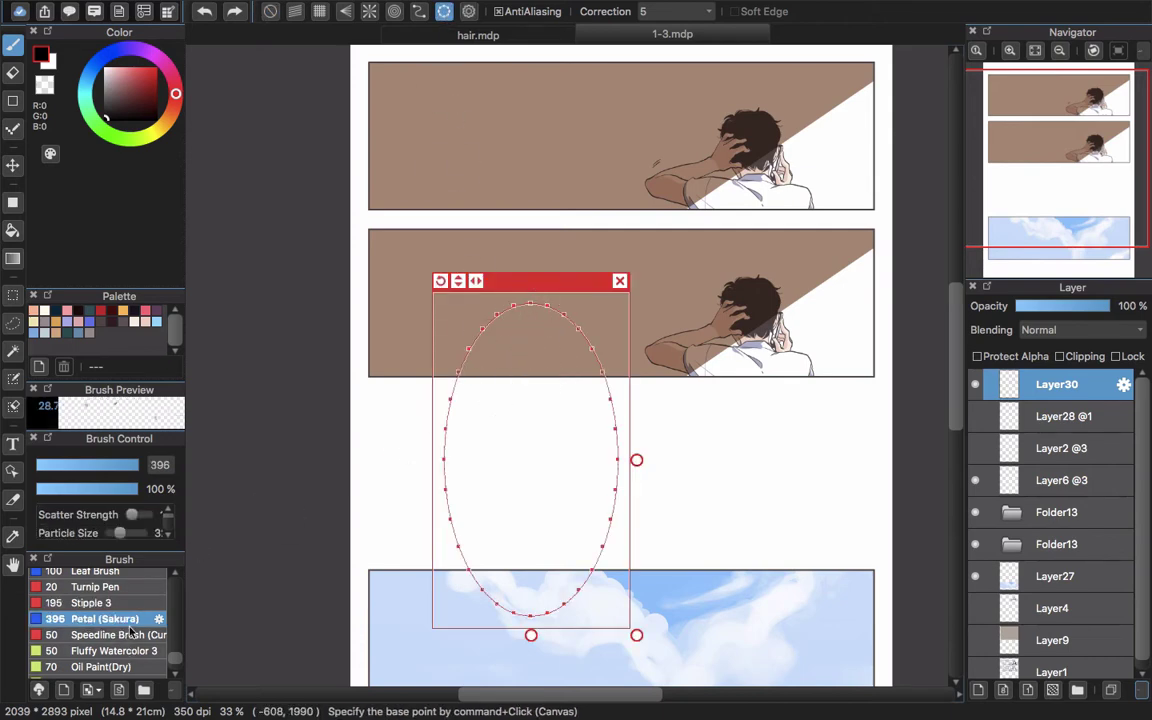
pyautogui.moveTo(450, 334)
pyautogui.mouseDown()
pyautogui.moveTo(485, 324)
pyautogui.moveTo(444, 459)
pyautogui.moveTo(512, 627)
pyautogui.moveTo(654, 481)
pyautogui.mouseUp()
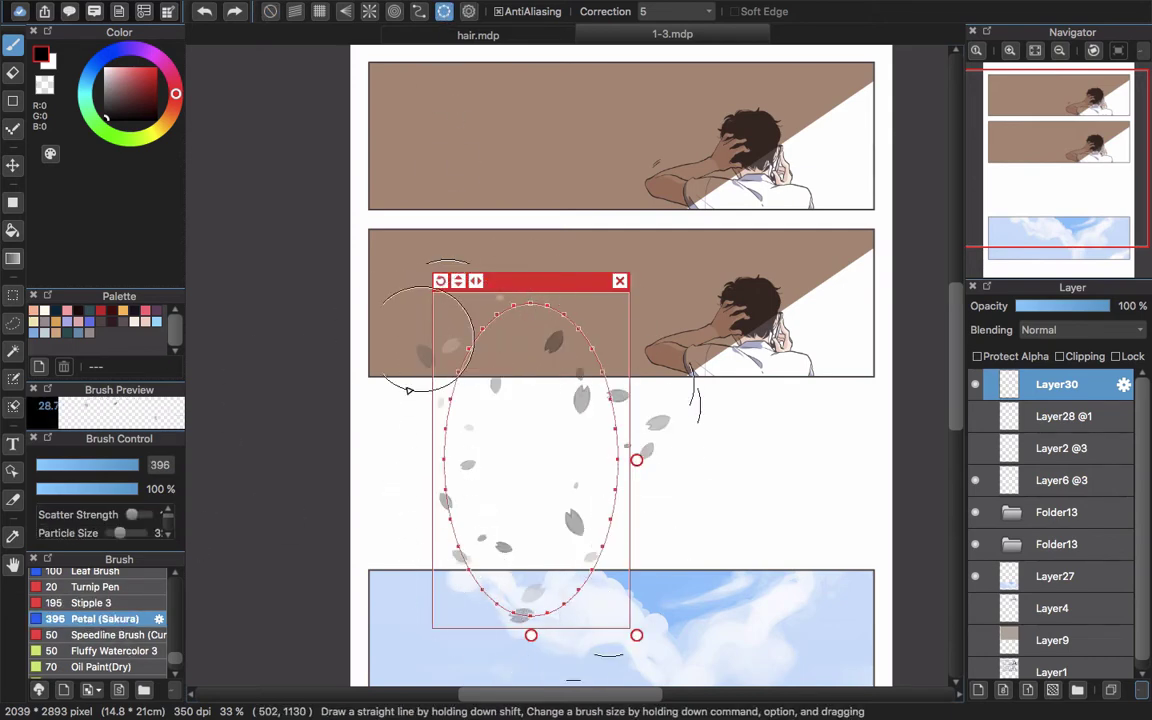
pyautogui.press('super+z')
# - Try the Speedline Brush around the ellipse snap with its base point at the centre, turn snapping off, and undo the stroke
pyautogui.click(123, 636)
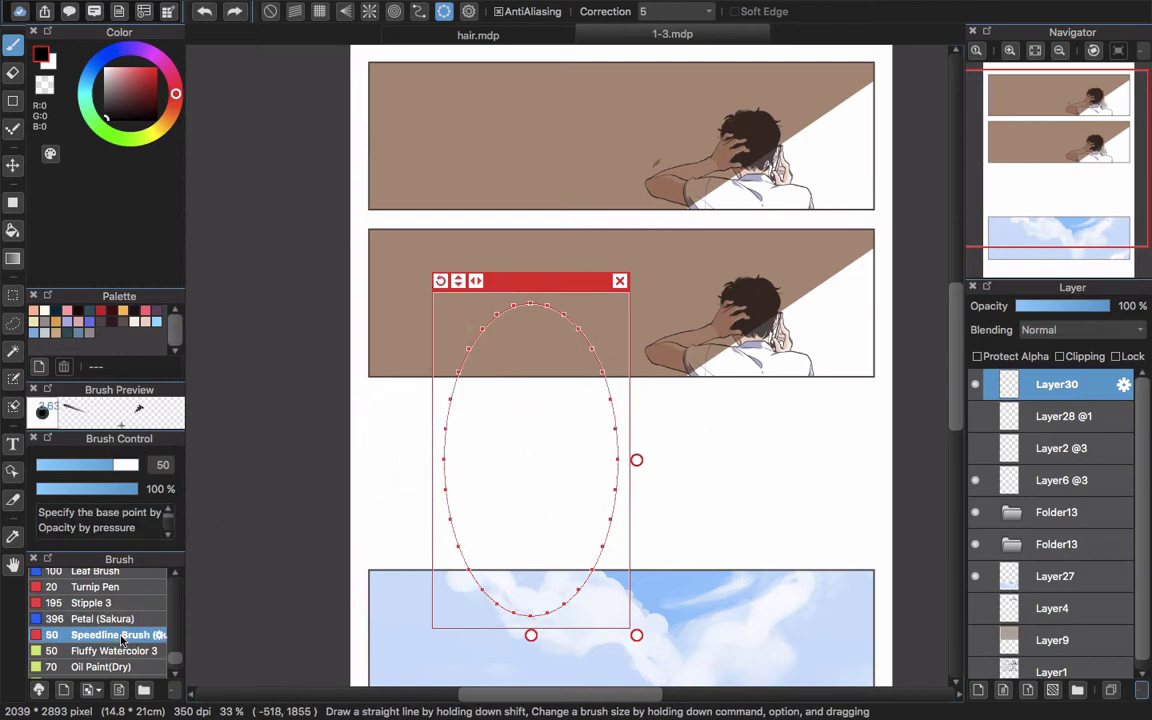
pyautogui.keyDown('super'); pyautogui.click(528, 462); pyautogui.keyUp('super')
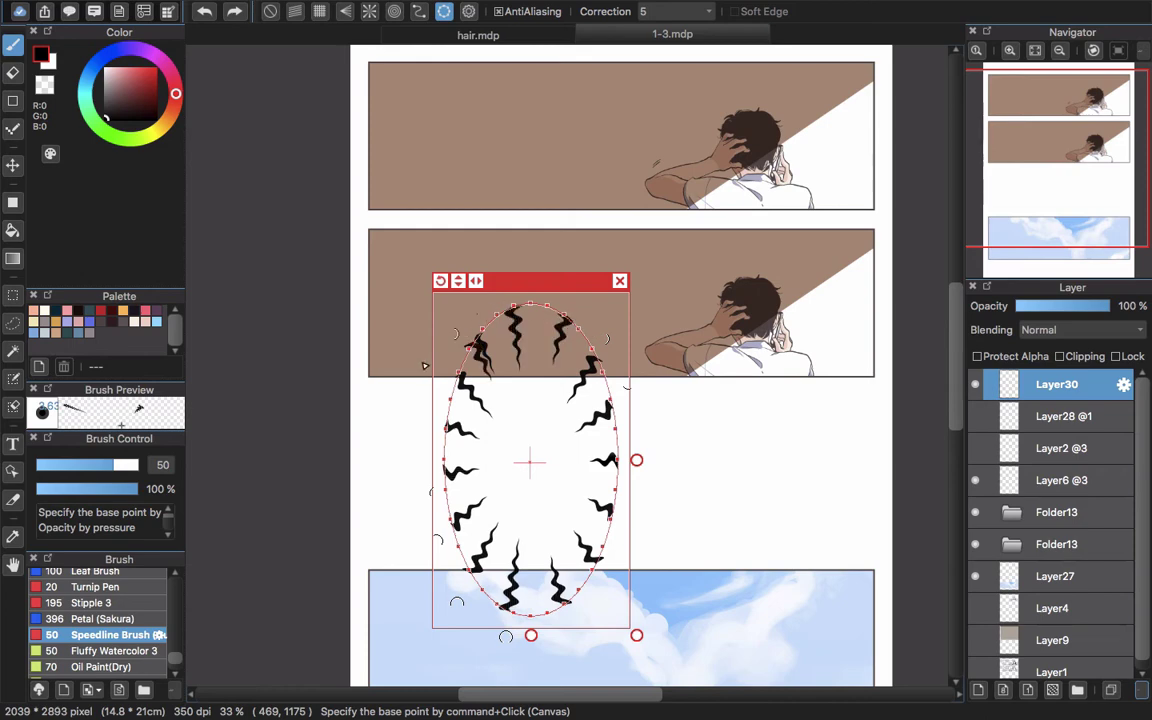
pyautogui.click(619, 280)
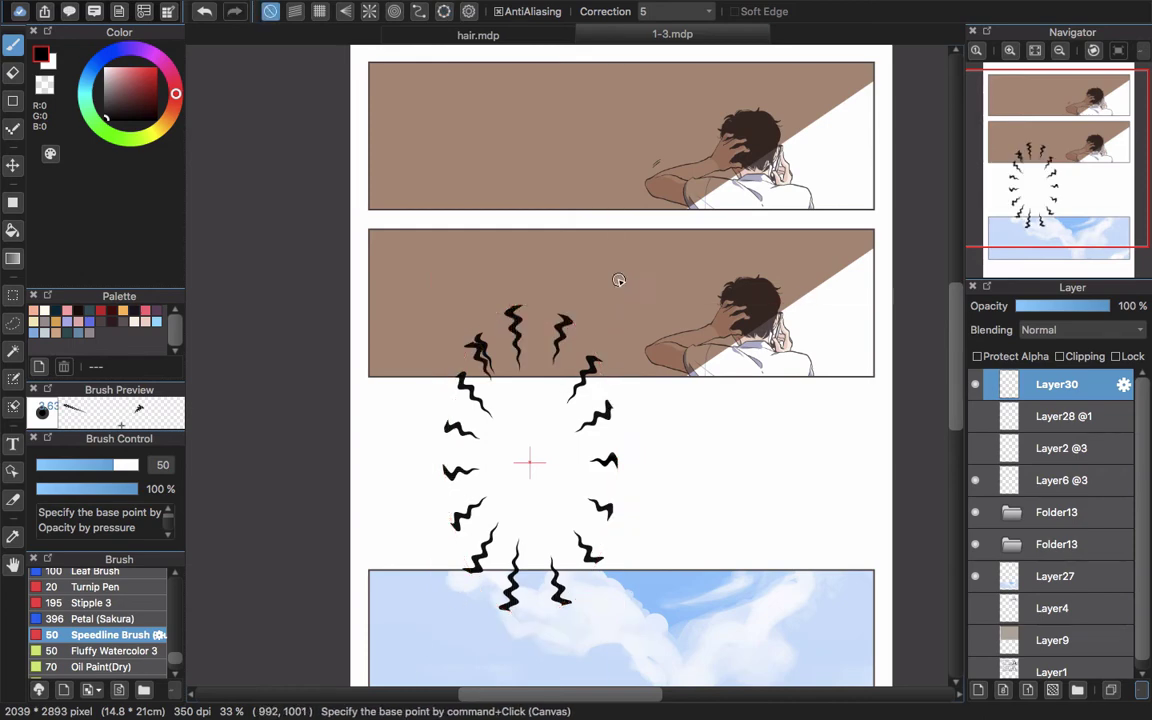
pyautogui.press('super+z')
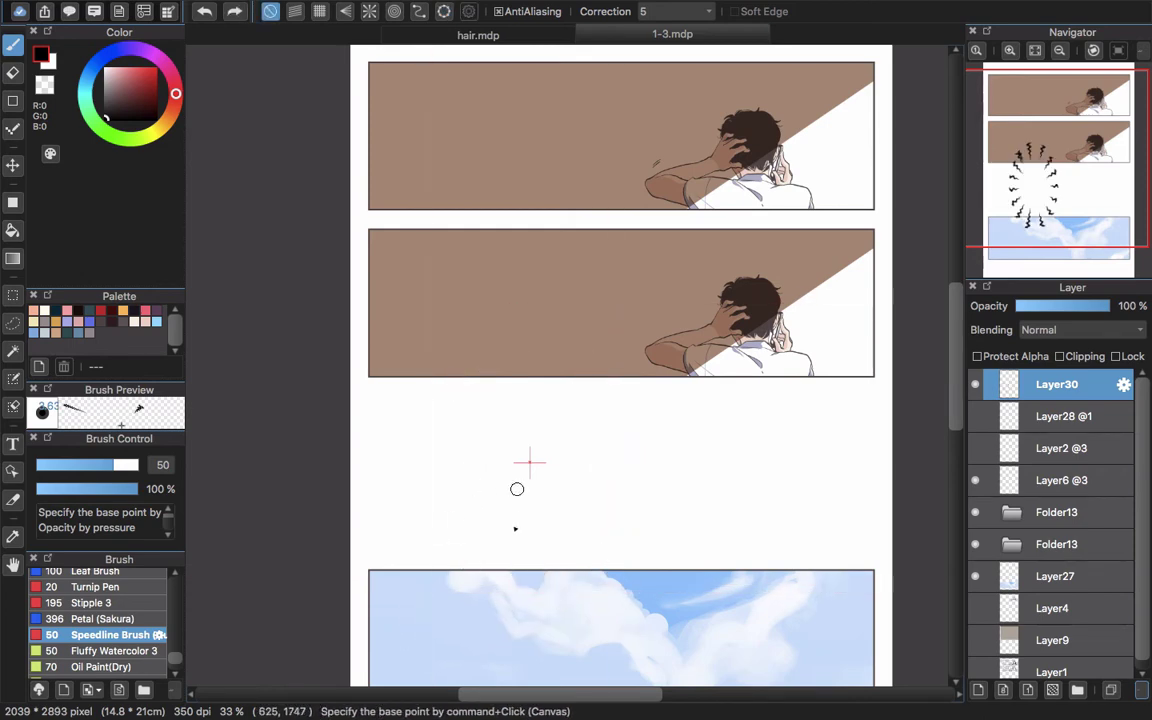
pyautogui.moveTo(516, 574)
pyautogui.mouseDown()
pyautogui.moveTo(530, 378)
pyautogui.moveTo(512, 288)
pyautogui.mouseUp()
pyautogui.moveTo(523, 370); pyautogui.dragTo(546, 594)
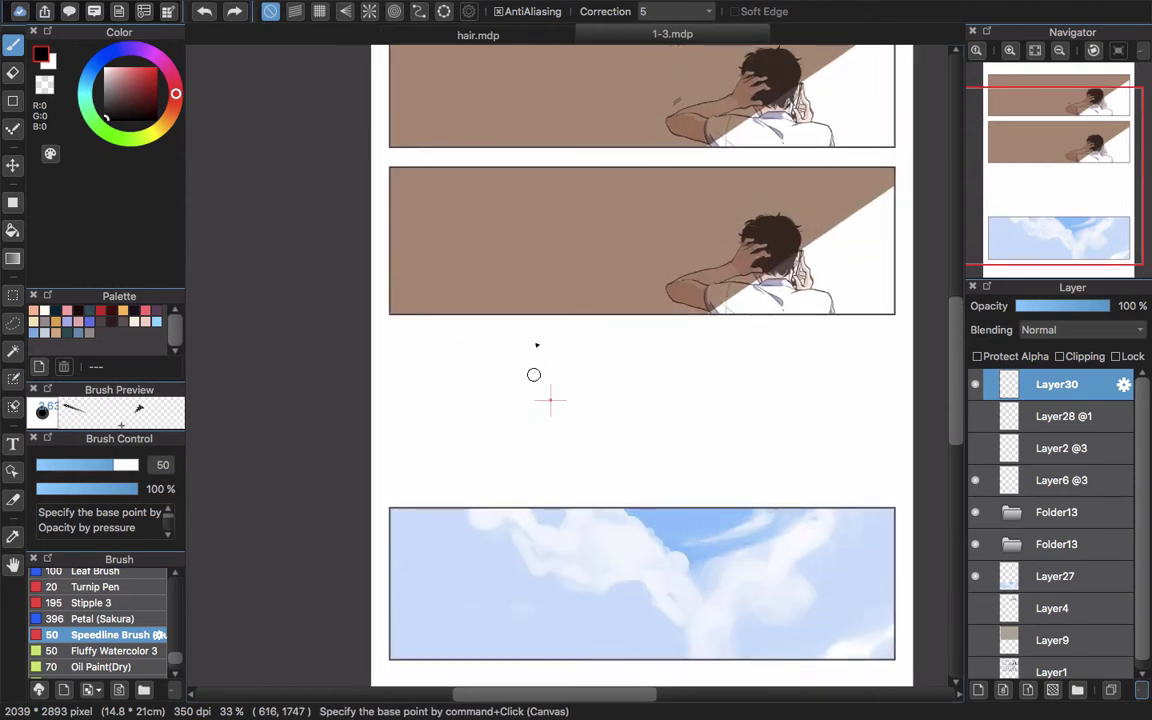
pyautogui.moveTo(501, 290); pyautogui.dragTo(483, 389)
pyautogui.scroll(2, 482, 388)
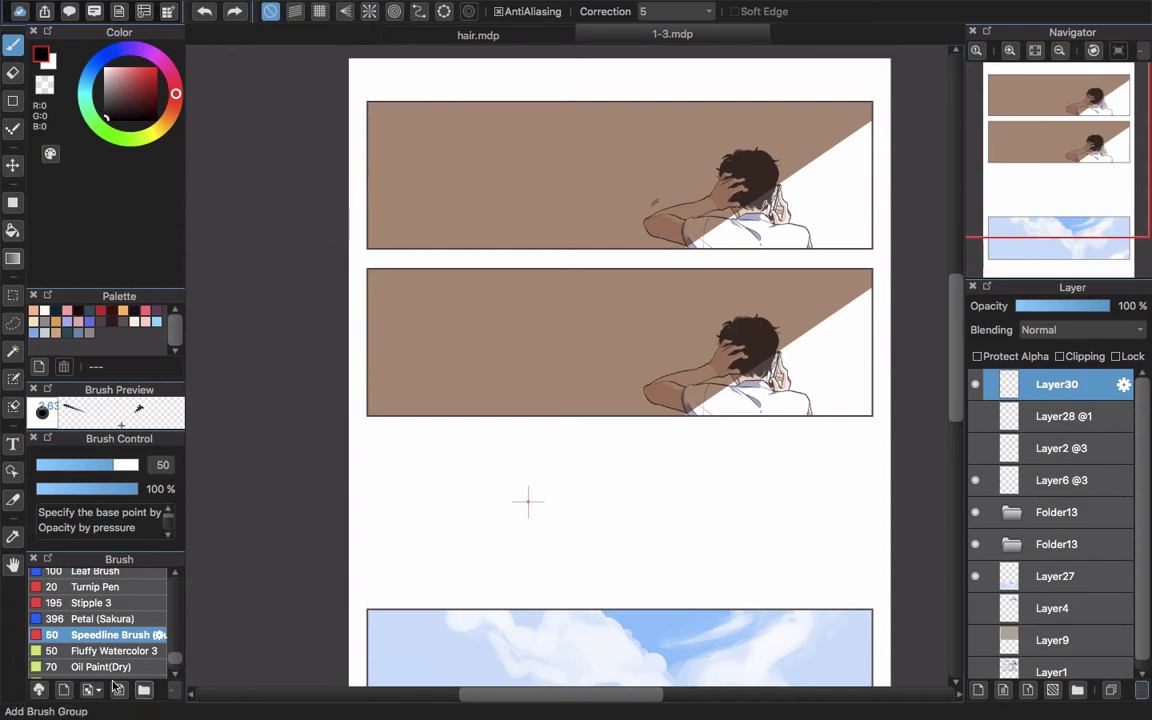
pyautogui.moveTo(558, 386); pyautogui.dragTo(504, 337)
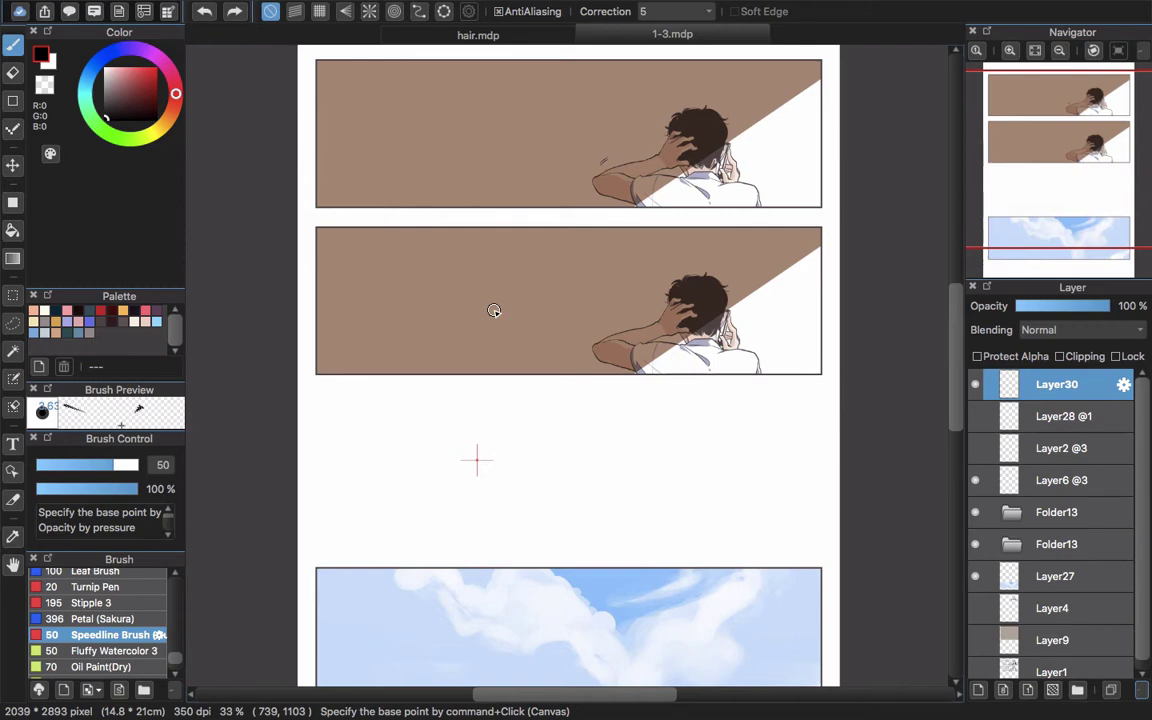
# - Place the MI000018 Dialog balloon material on the page and shrink it to overlap both brown panels beside the figure
pyautogui.click(69, 11)
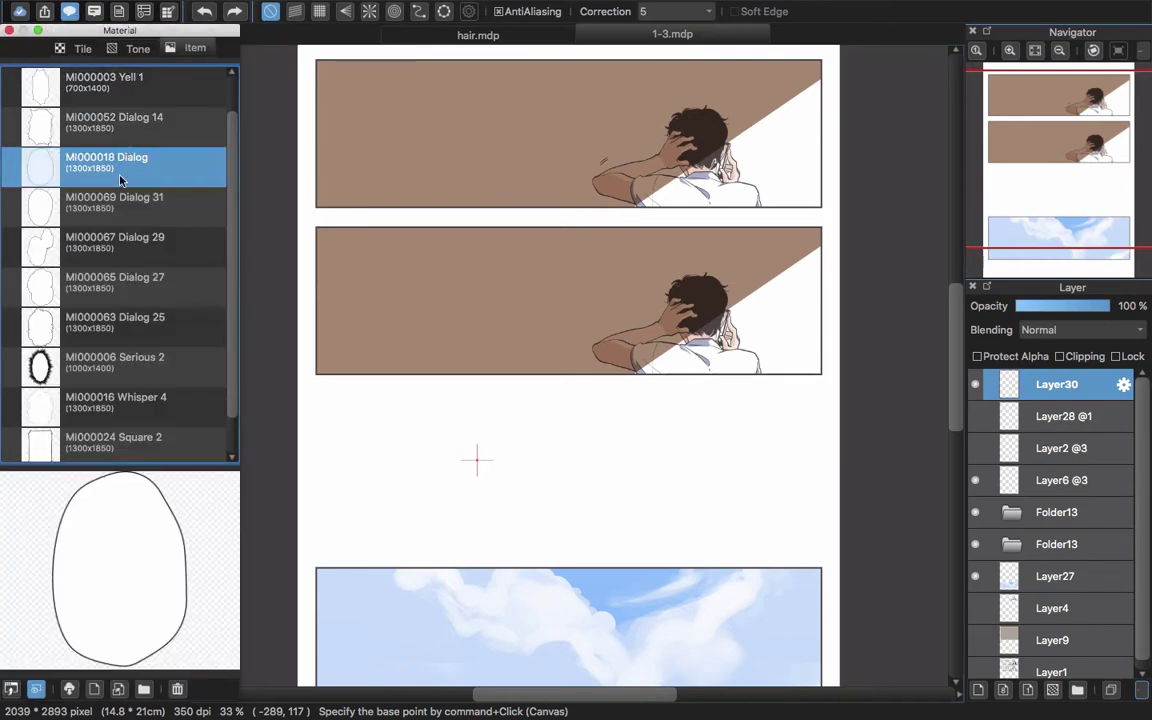
pyautogui.moveTo(130, 183); pyautogui.dragTo(559, 342)
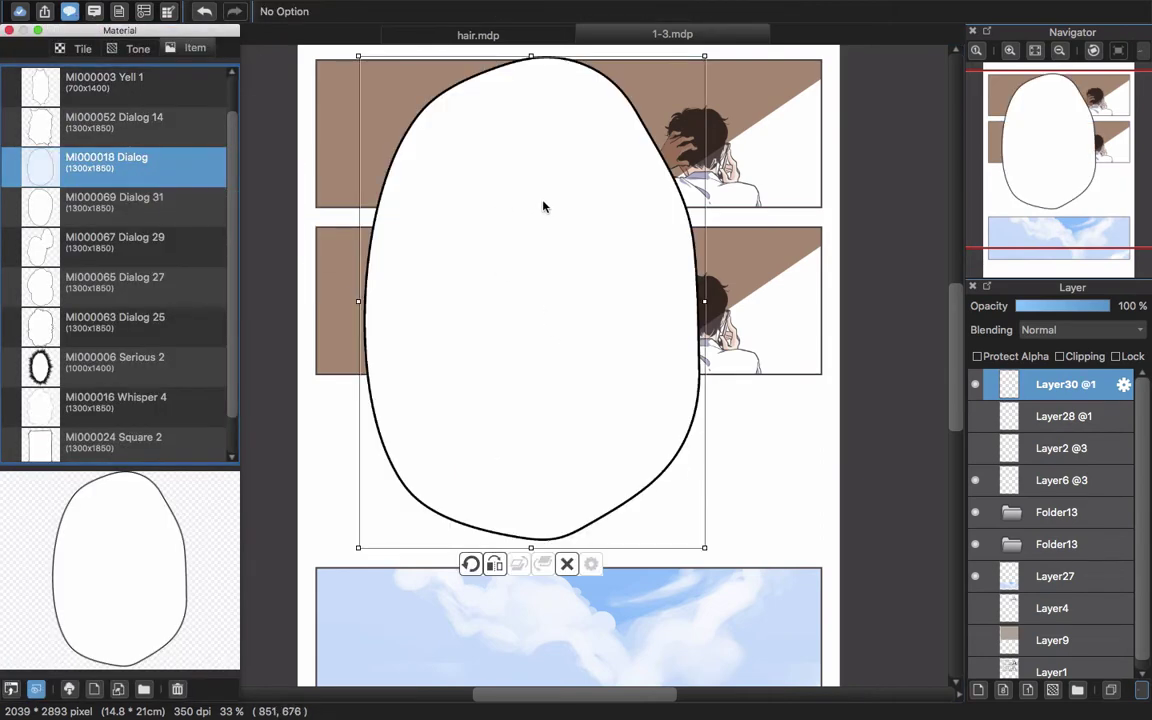
pyautogui.moveTo(705, 552); pyautogui.dragTo(616, 423)
pyautogui.moveTo(588, 322); pyautogui.dragTo(538, 306)
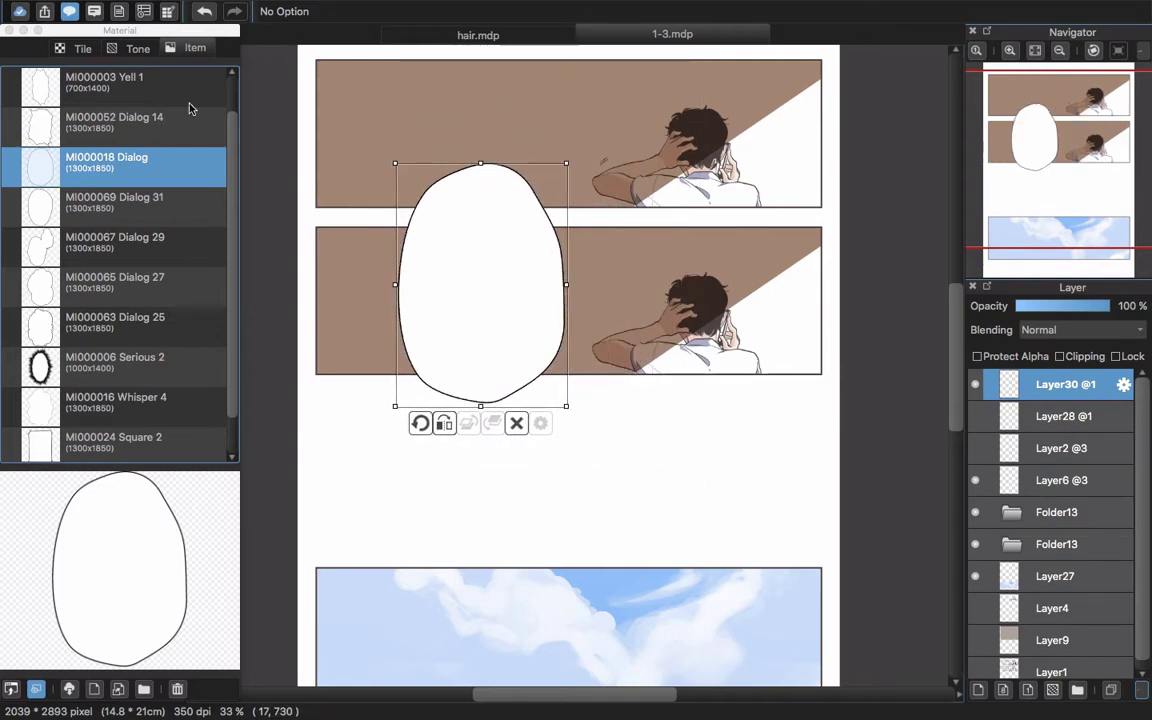
pyautogui.click(19, 11)
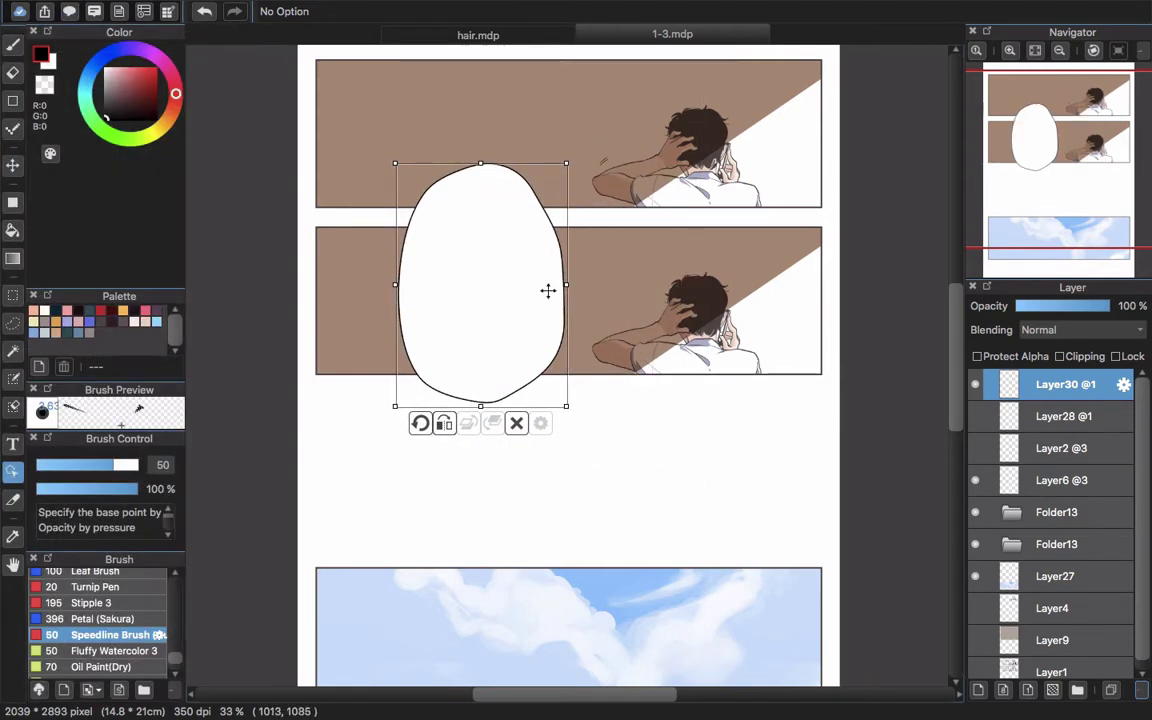
pyautogui.moveTo(562, 410)
pyautogui.mouseDown()
pyautogui.moveTo(568, 393)
pyautogui.moveTo(553, 388)
pyautogui.mouseUp()
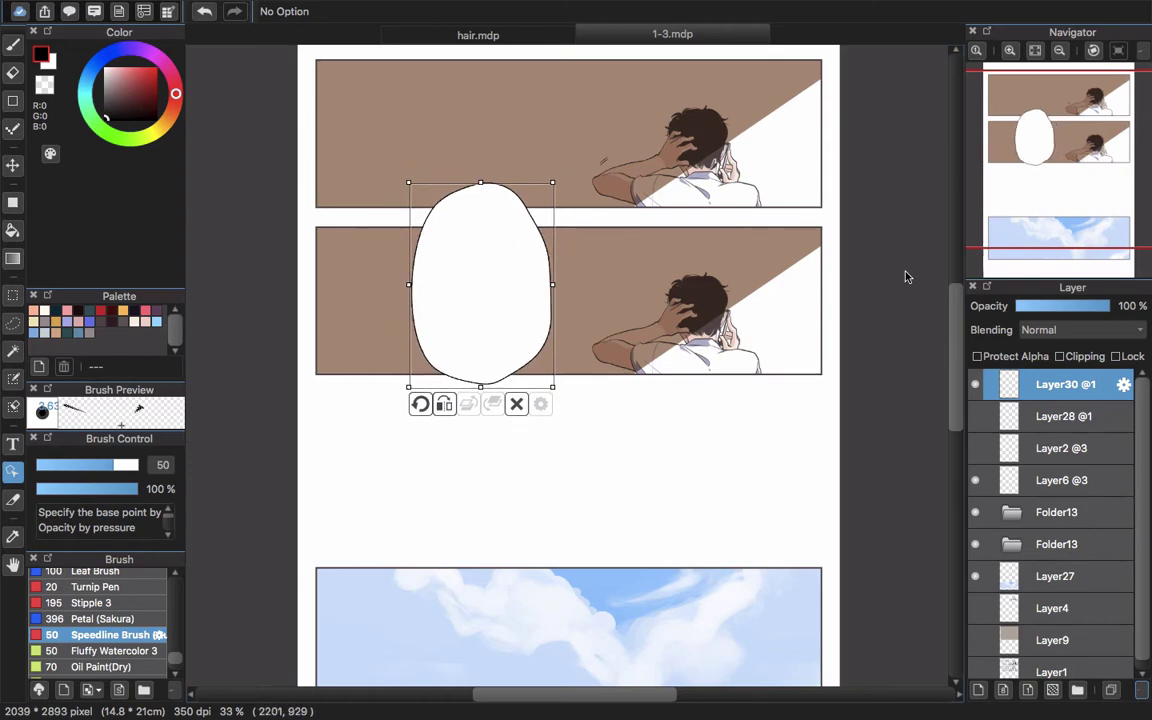
# - Rasterize the balloon material on Layer30 and choose the Pen brush from the paint group
pyautogui.click(247, 8)
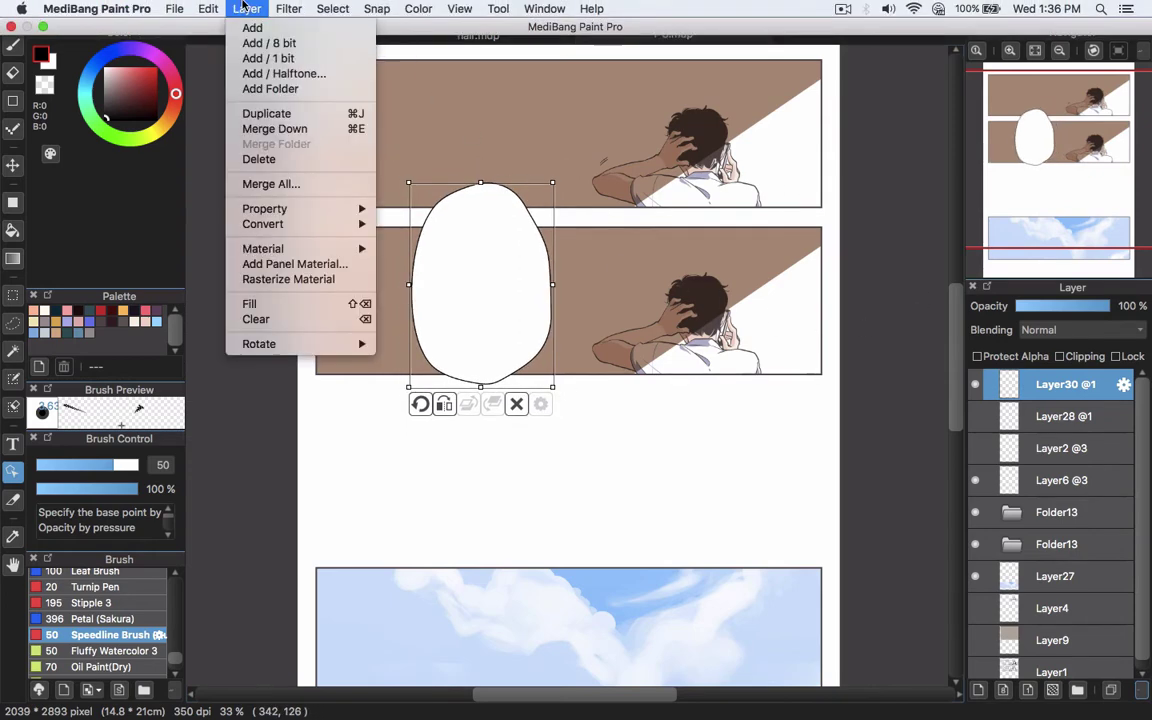
pyautogui.click(290, 280)
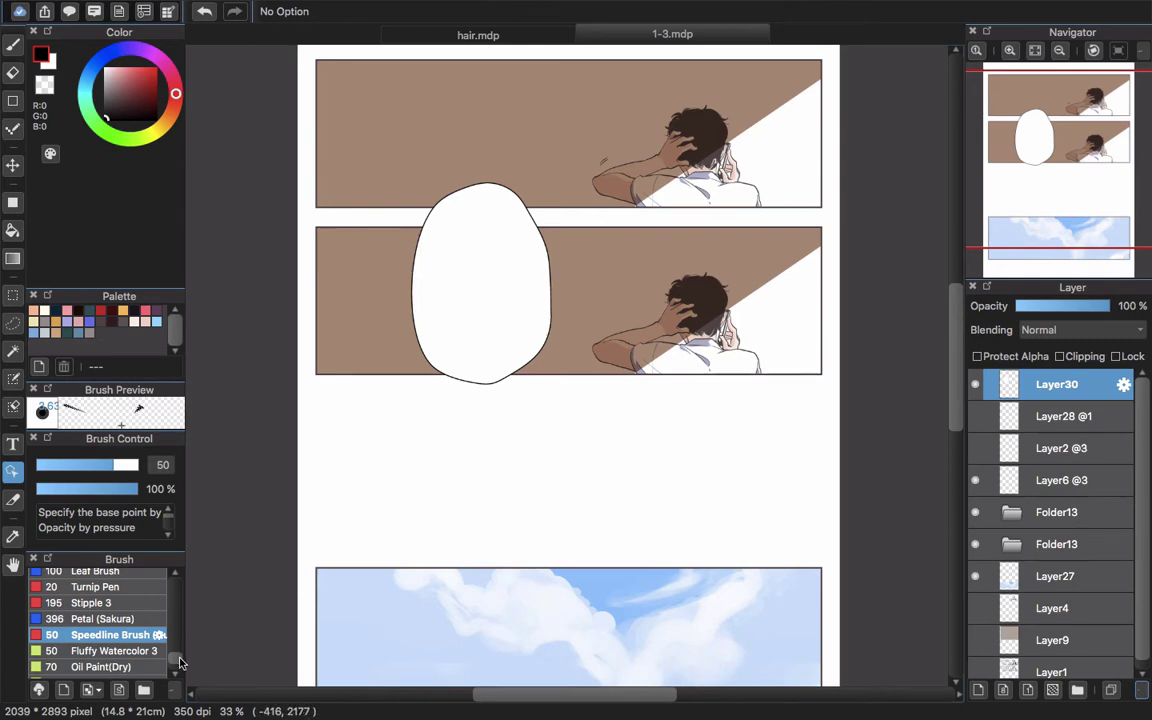
pyautogui.scroll(15, 160, 630)
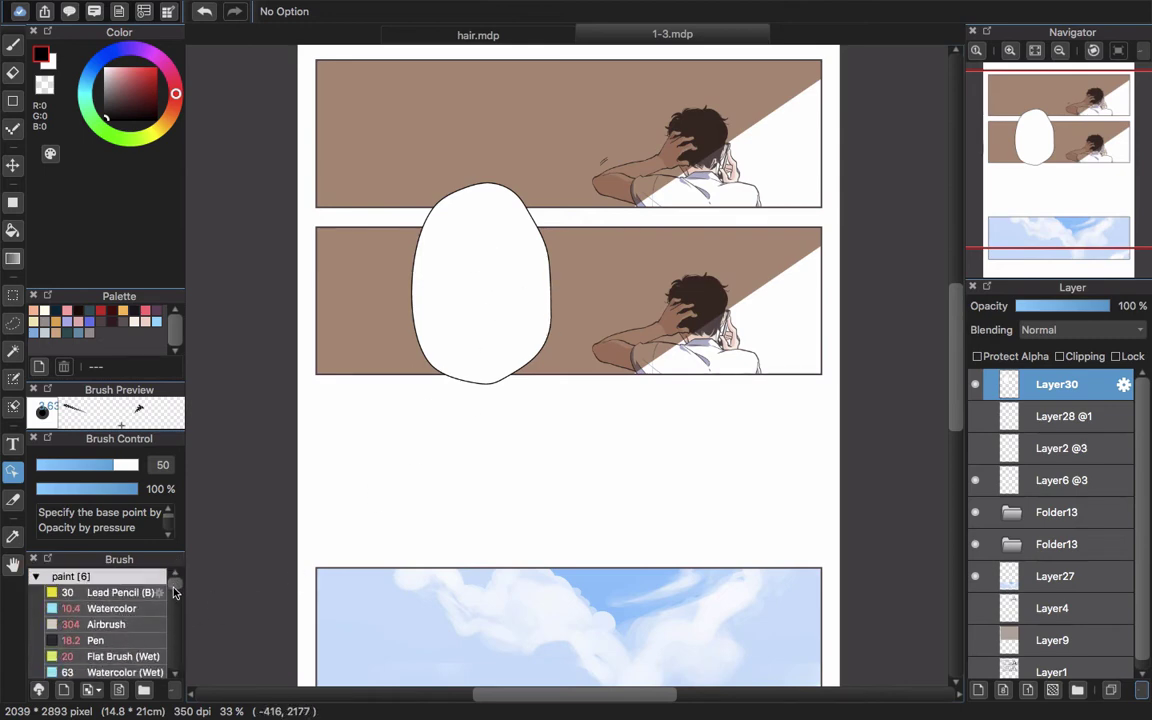
pyautogui.scroll(-5, 173, 600)
pyautogui.scroll(4, 173, 600)
pyautogui.click(100, 611)
pyautogui.scroll(2, 563, 307)
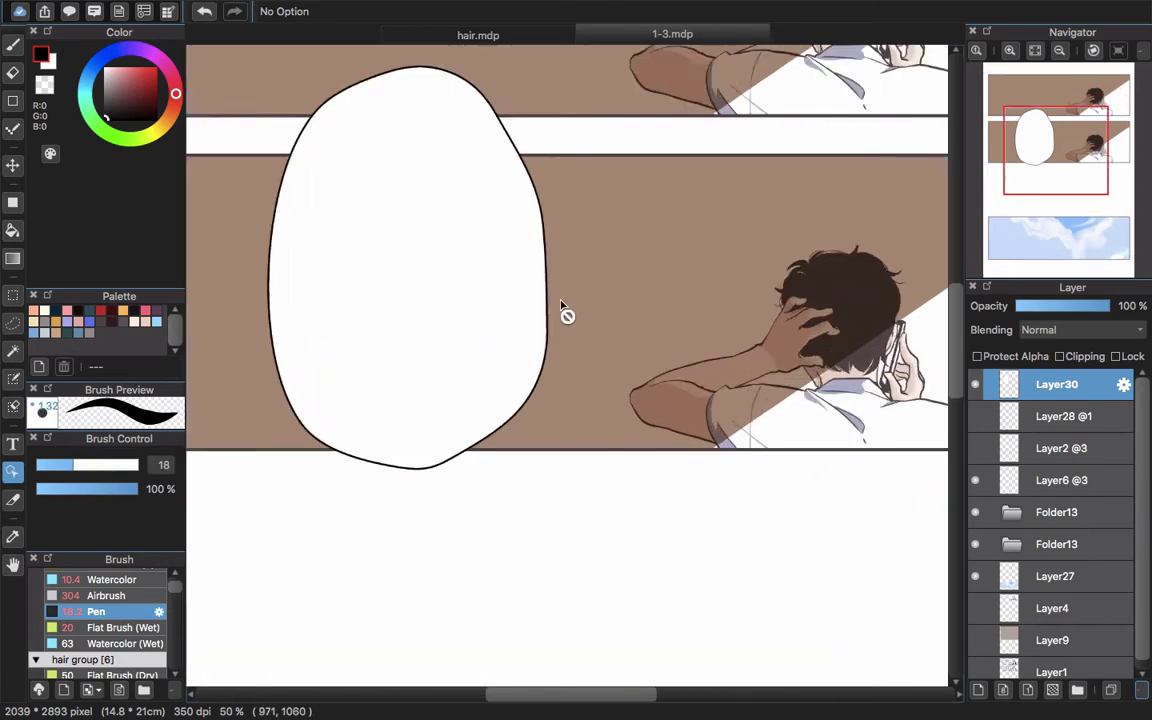
# - Erase a small gap in the balloon's outline on the side facing the figure and draw a curved black tail there
pyautogui.scroll(2, 561, 306)
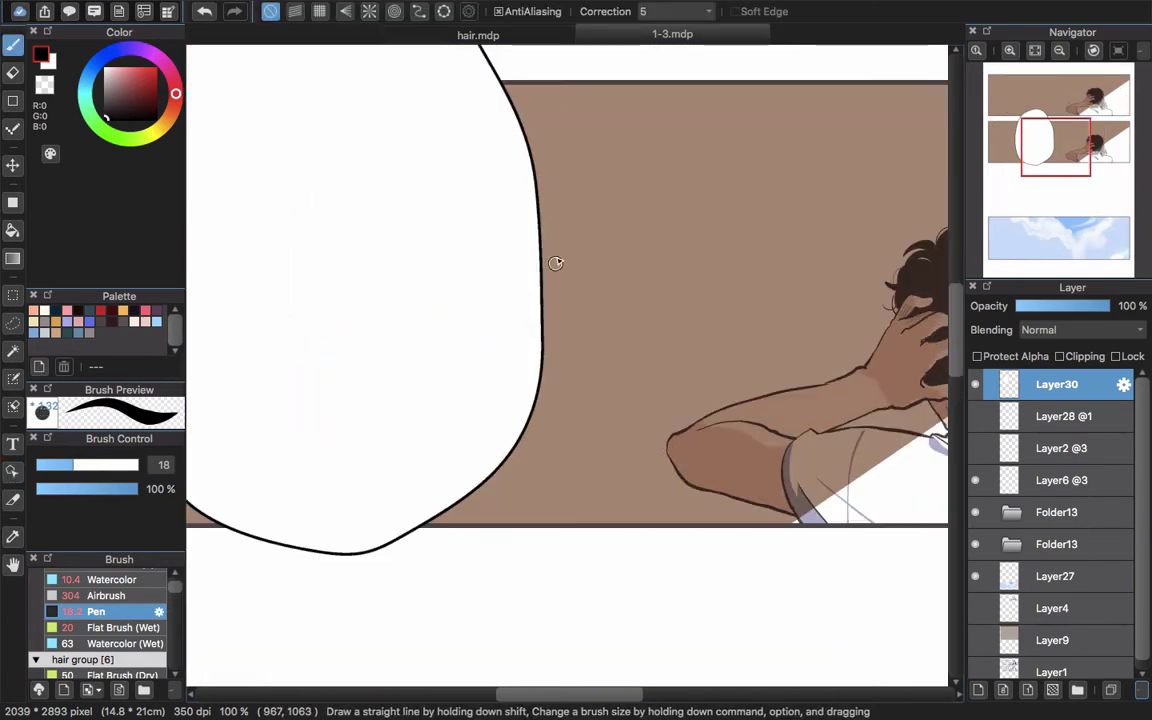
pyautogui.press('e')
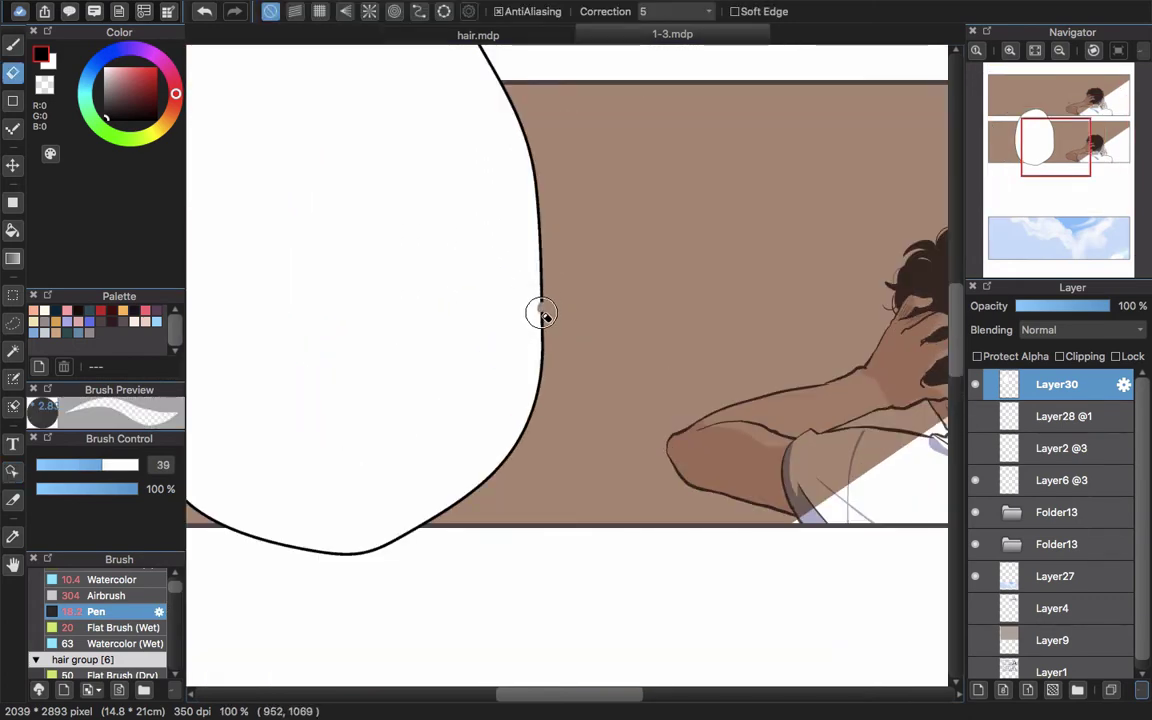
pyautogui.press('b')
pyautogui.moveTo(544, 309); pyautogui.dragTo(578, 321)
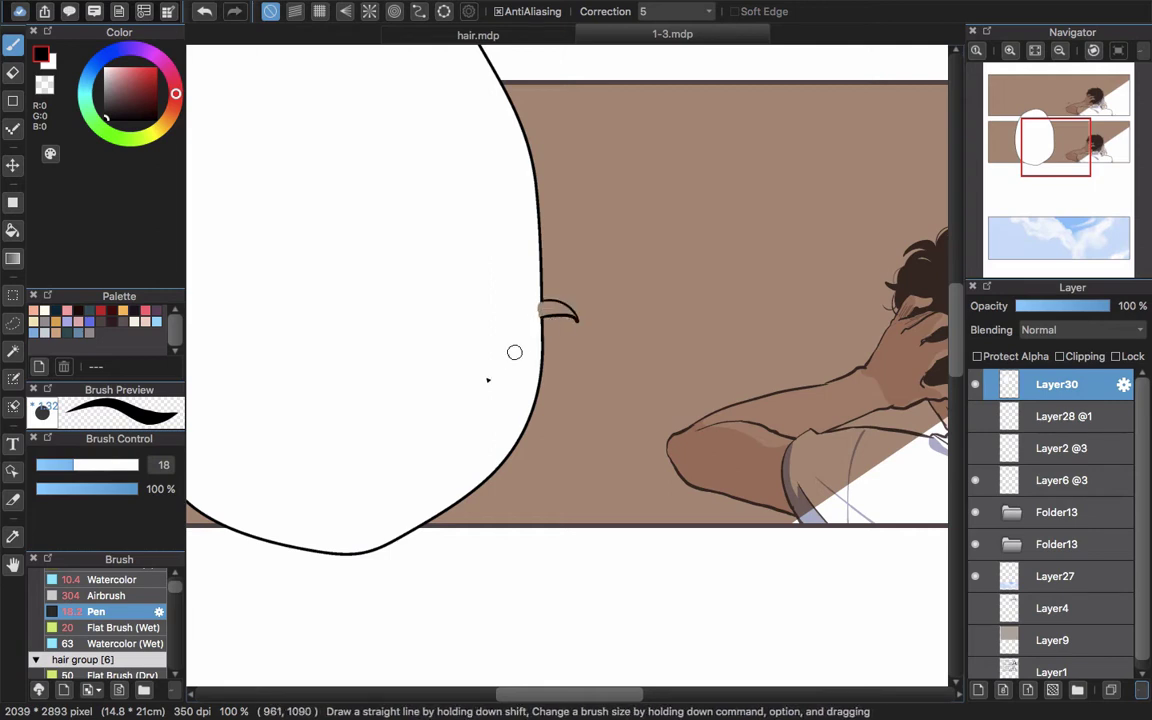
# - Fill the inside of the balloon's tail with white
pyautogui.press('g')
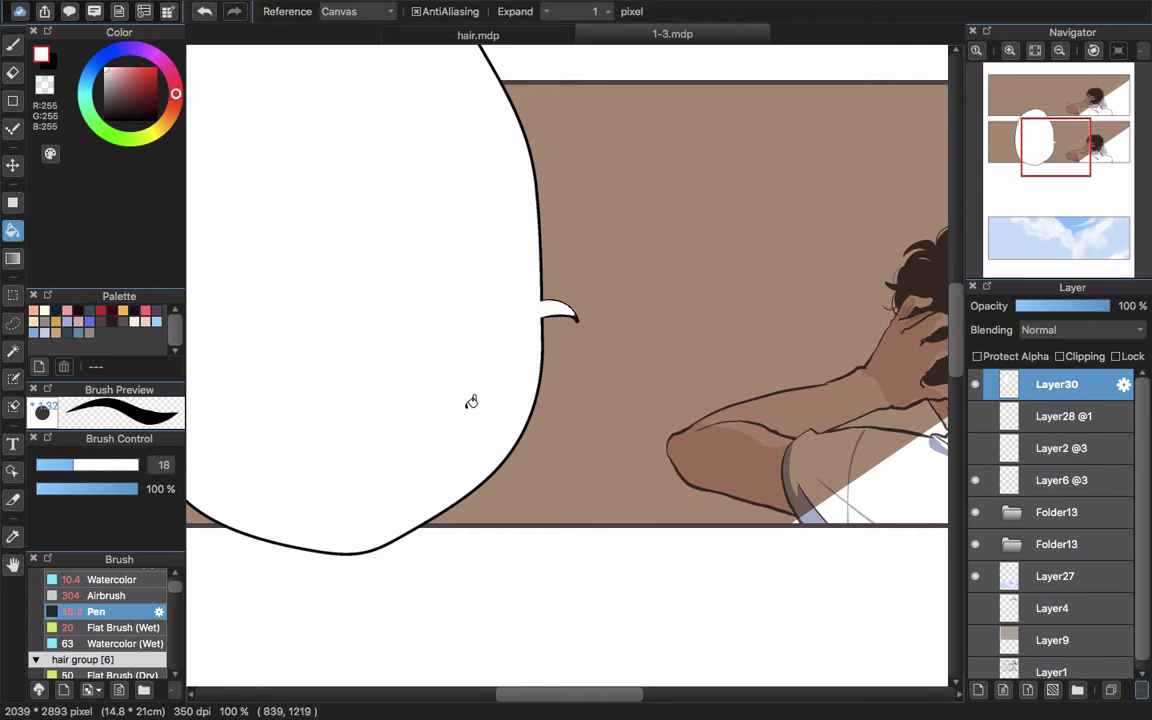
pyautogui.press('b')
pyautogui.moveTo(518, 375)
pyautogui.mouseDown()
pyautogui.moveTo(694, 445)
pyautogui.moveTo(769, 507)
pyautogui.mouseUp()
pyautogui.moveTo(688, 553); pyautogui.dragTo(621, 475)
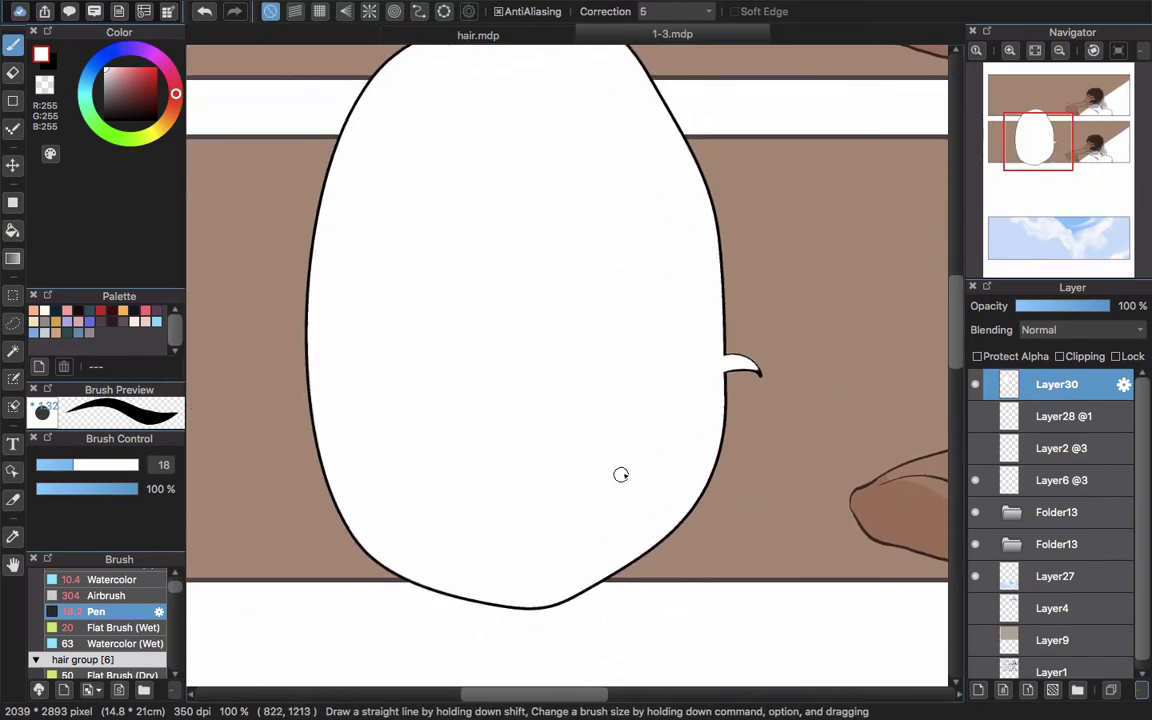
pyautogui.scroll(-3, 620, 474)
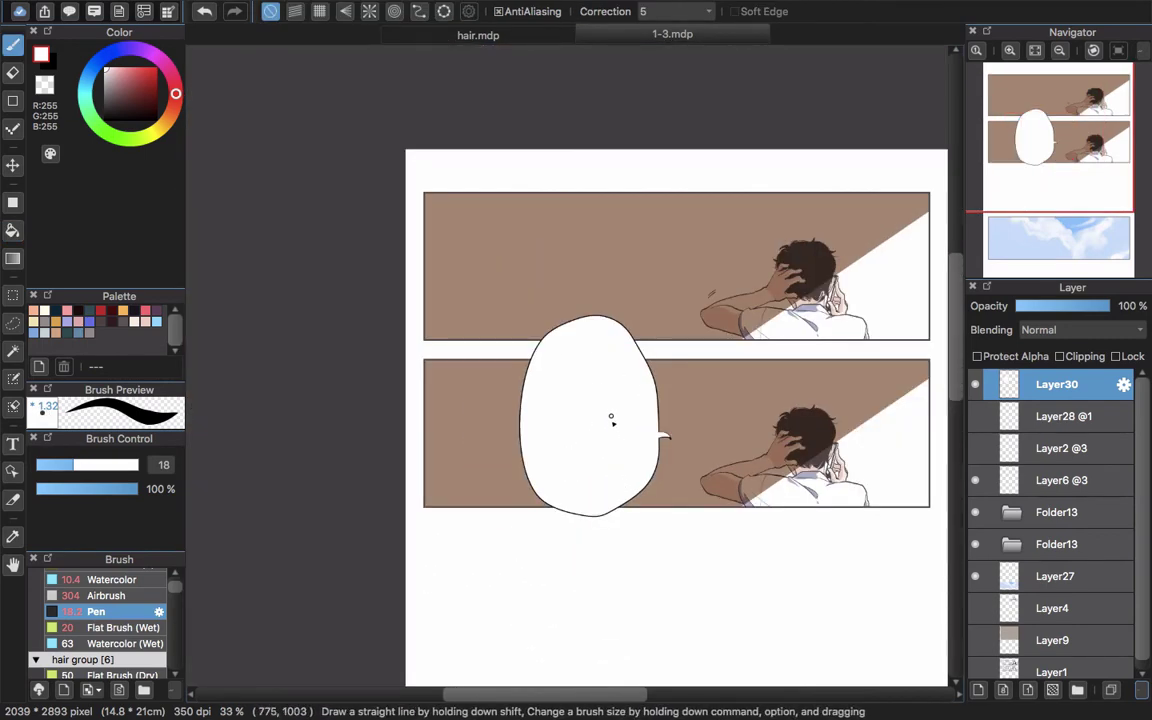
pyautogui.scroll(1, 594, 393)
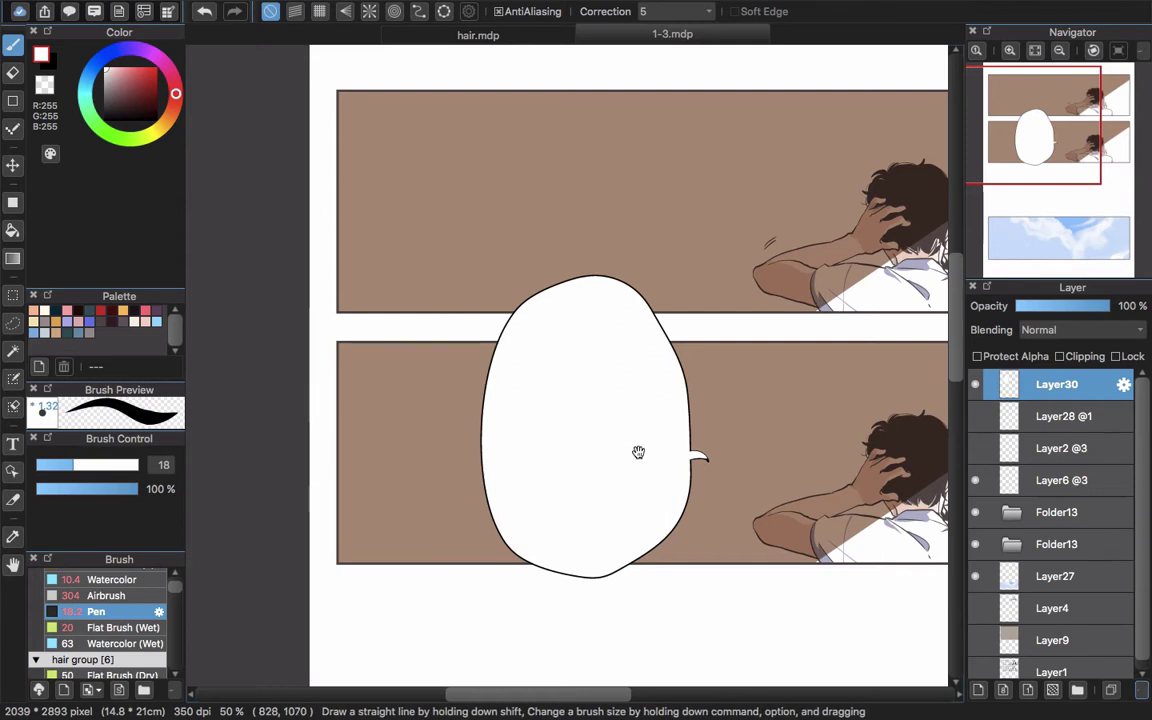
# - Clear the speech balloon and its tail from Layer30
pyautogui.moveTo(638, 452); pyautogui.dragTo(506, 373)
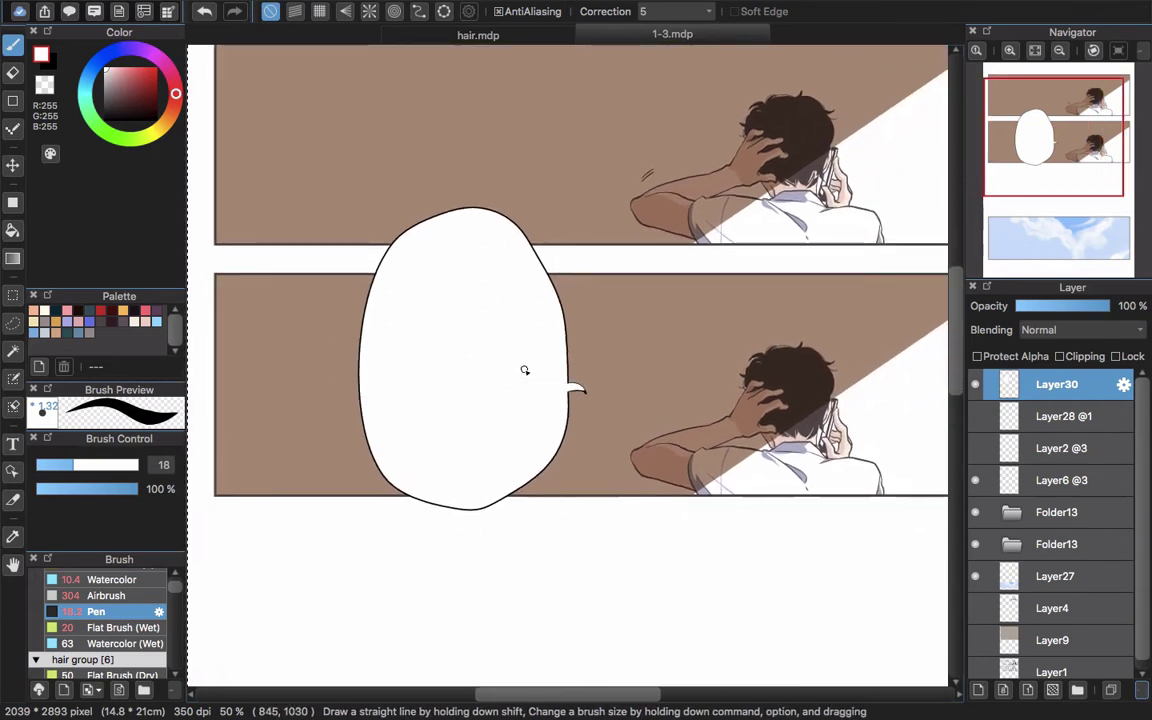
pyautogui.press('Delete')
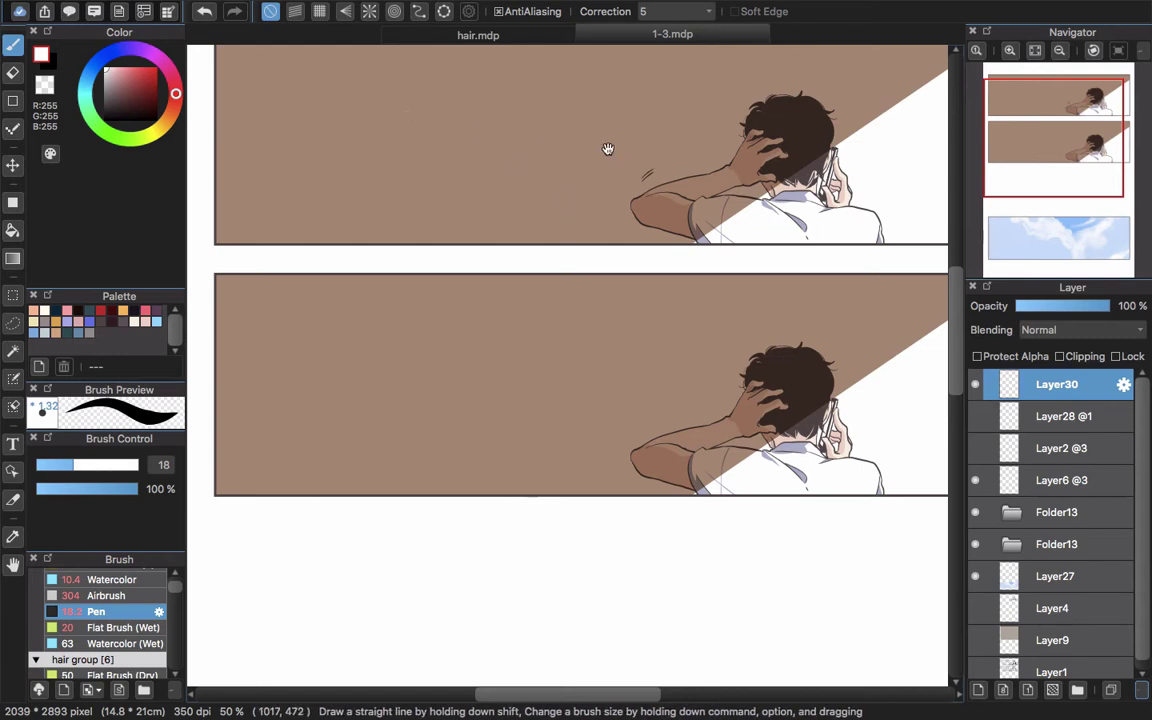
pyautogui.scroll(5, 635, 175)
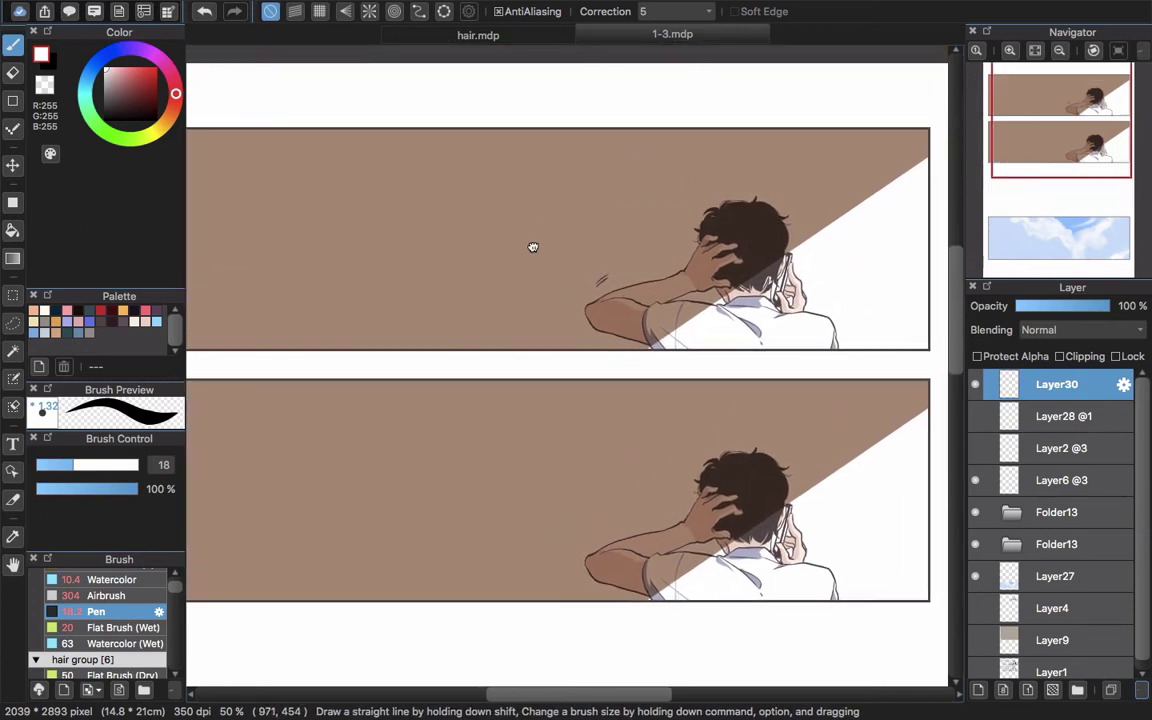
pyautogui.hscroll(-2, 532, 247)
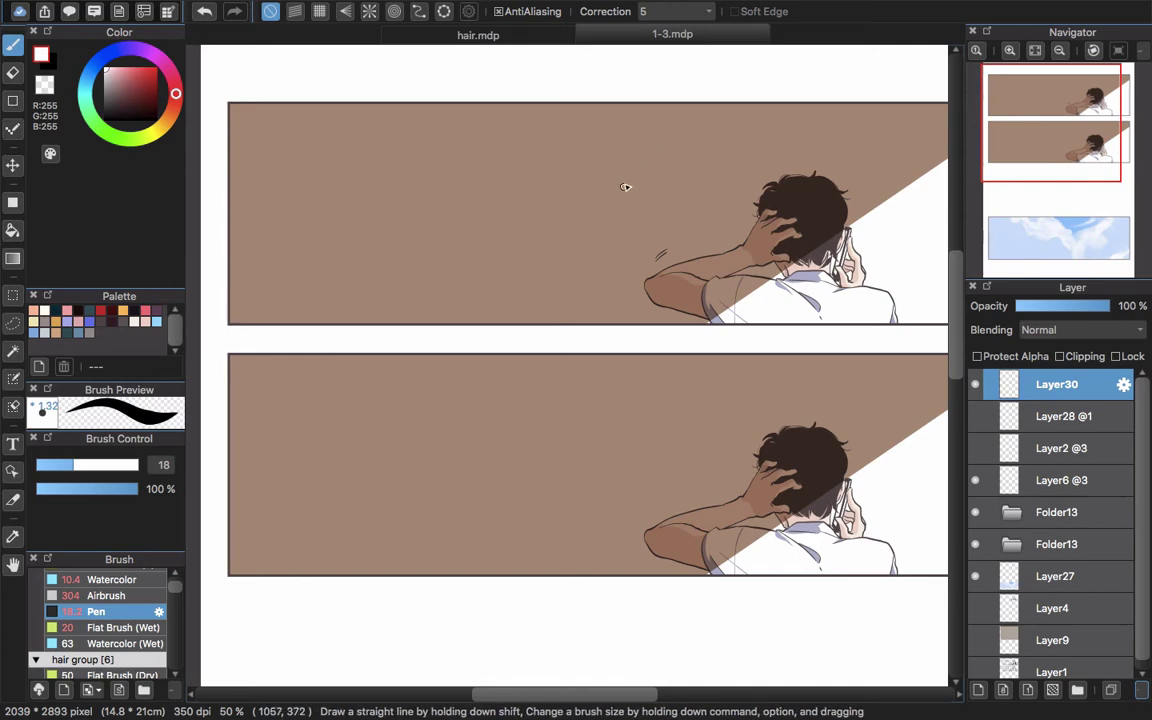
# - Create a new blank 1169 × 826 pixel canvas (29.7 × 21 cm) at 100 dpi
pyautogui.press('super+n')
pyautogui.press('Return')
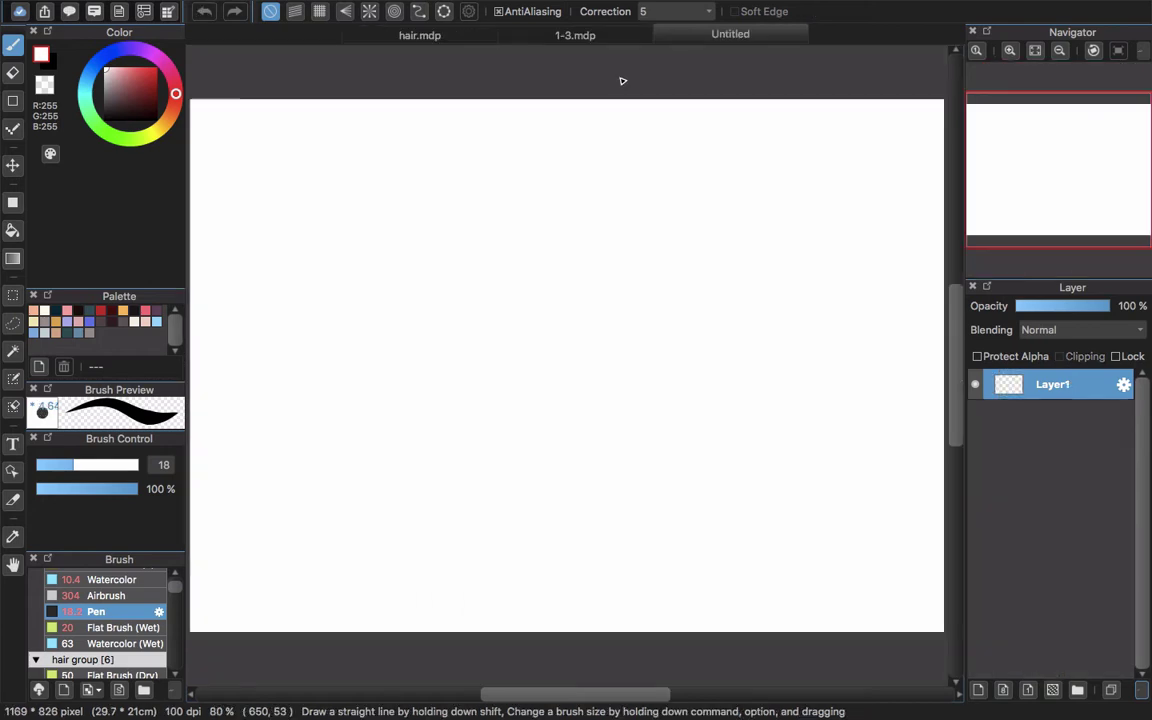
pyautogui.scroll(-3, 671, 267)
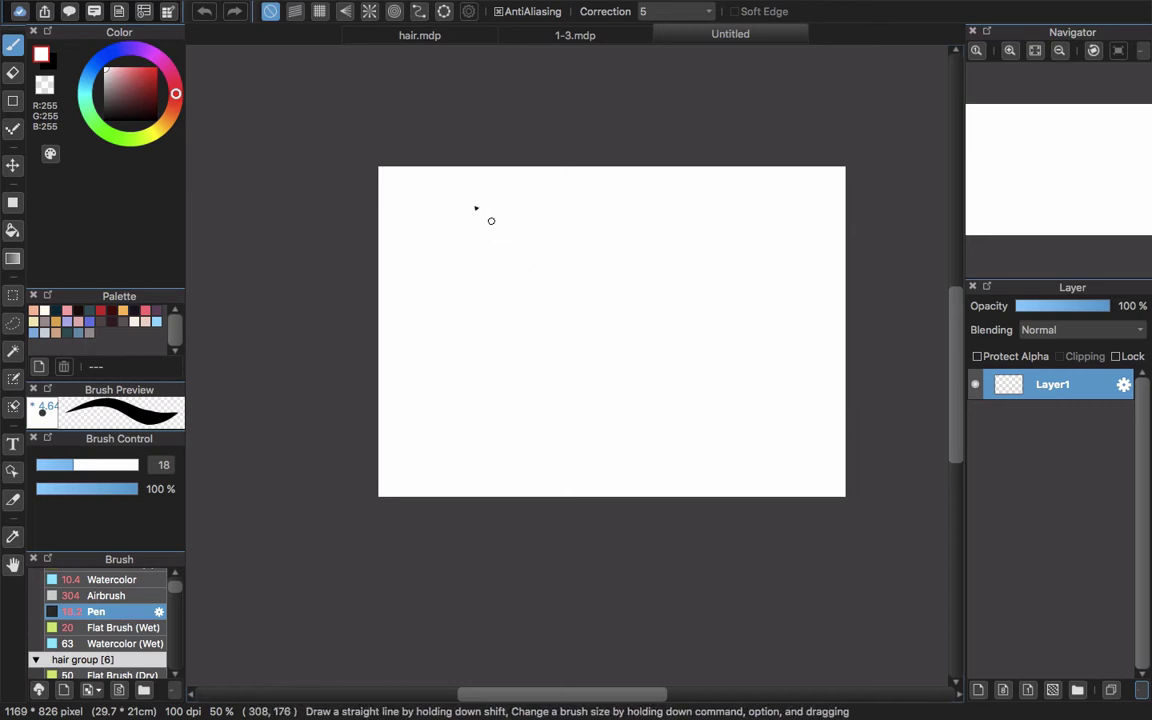
# - Try out the cross-grid snap on the blank canvas, switching the drawing colour to black and turning snapping off again
pyautogui.click(319, 11)
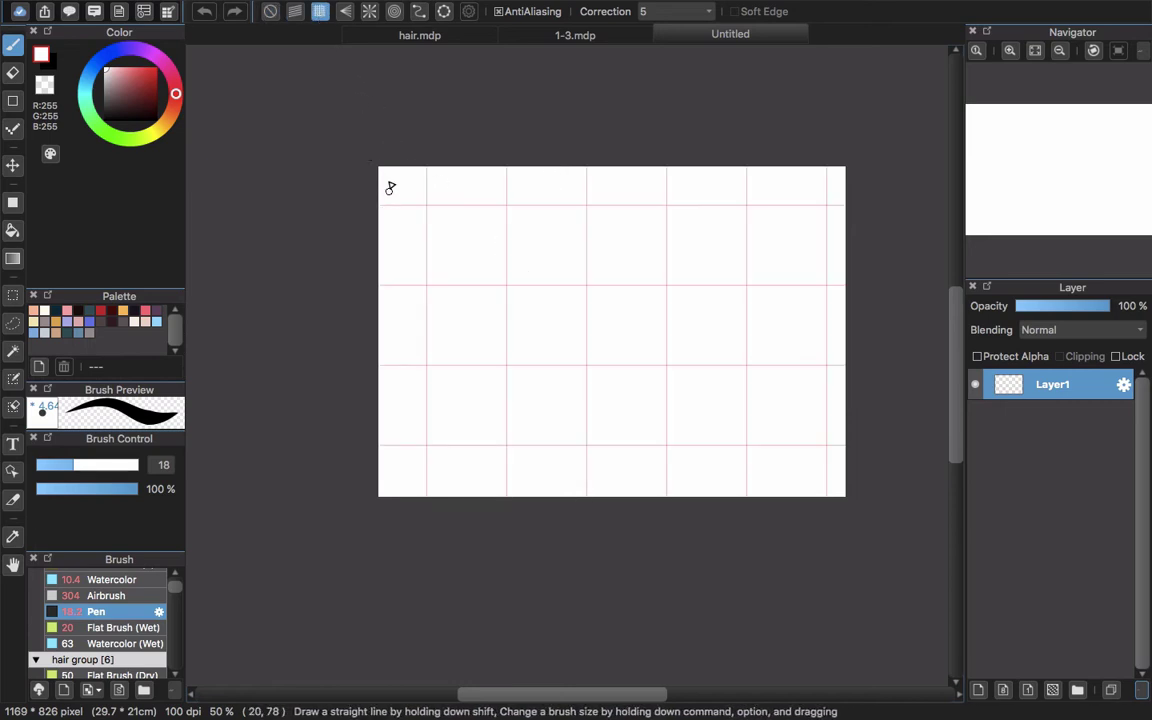
pyautogui.press('x')
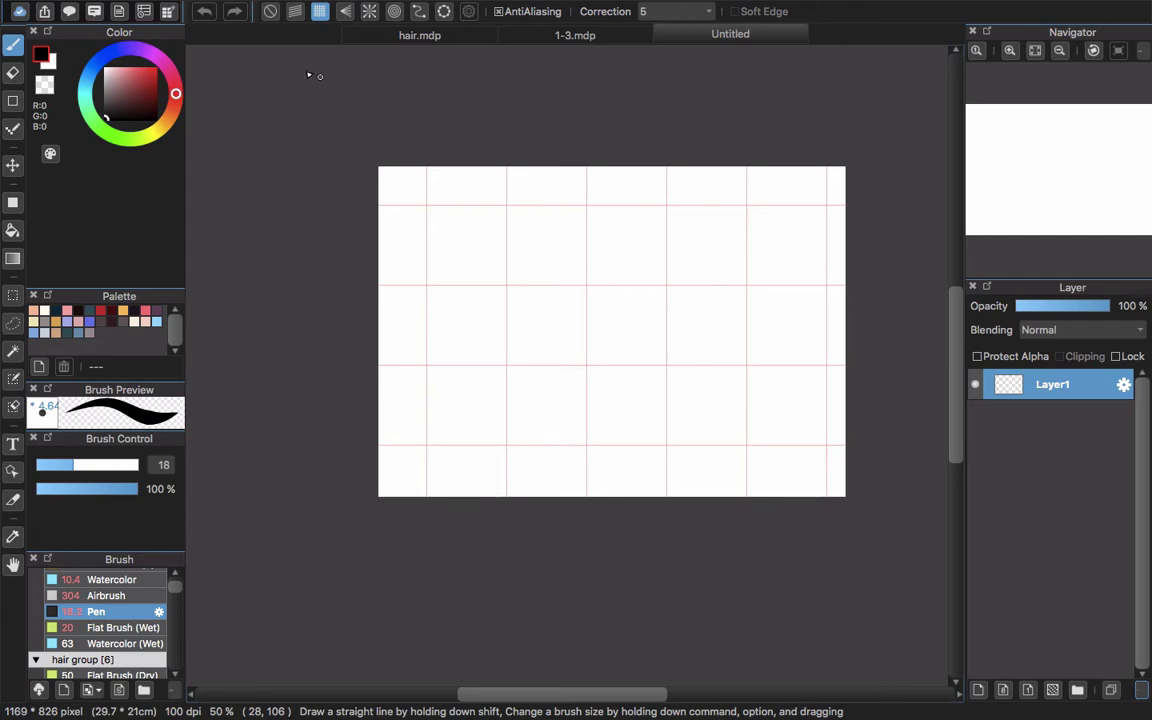
pyautogui.click(270, 12)
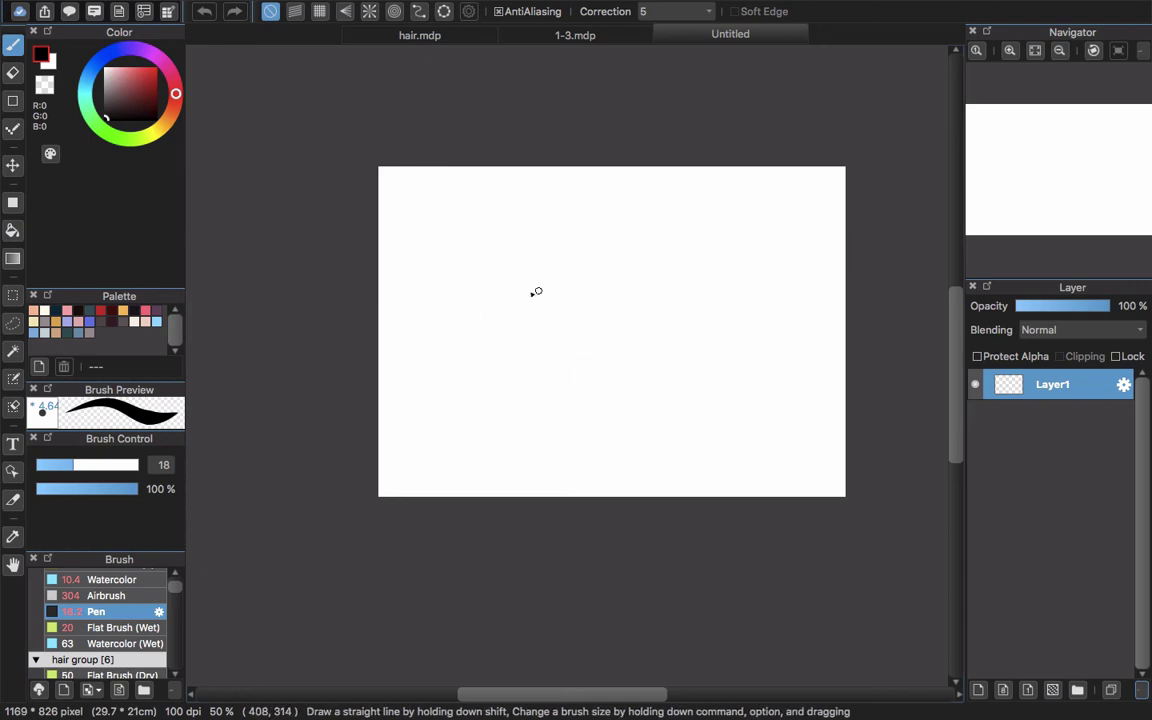
# - Sketch a gently curved horizon line with three lines converging on its middle, and clear the canvas
pyautogui.moveTo(386, 370); pyautogui.dragTo(603, 359)
pyautogui.moveTo(729, 367); pyautogui.dragTo(877, 380)
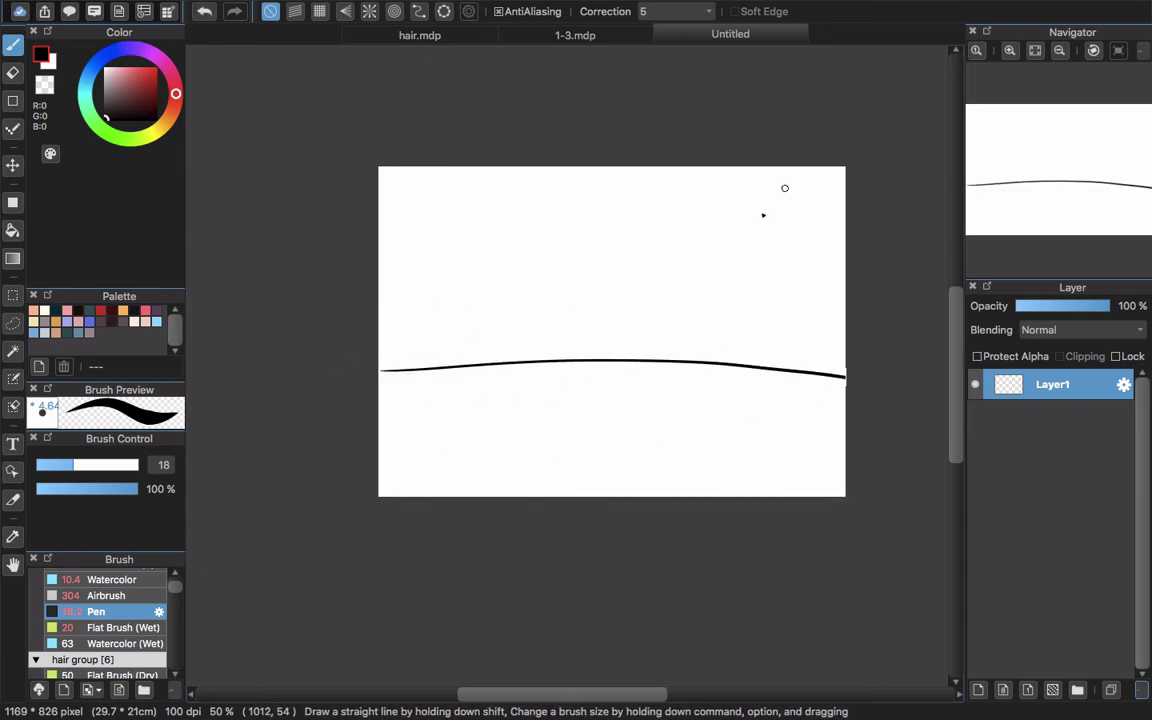
pyautogui.moveTo(775, 196); pyautogui.dragTo(614, 349)
pyautogui.moveTo(481, 245); pyautogui.dragTo(581, 369)
pyautogui.moveTo(624, 230); pyautogui.dragTo(605, 347)
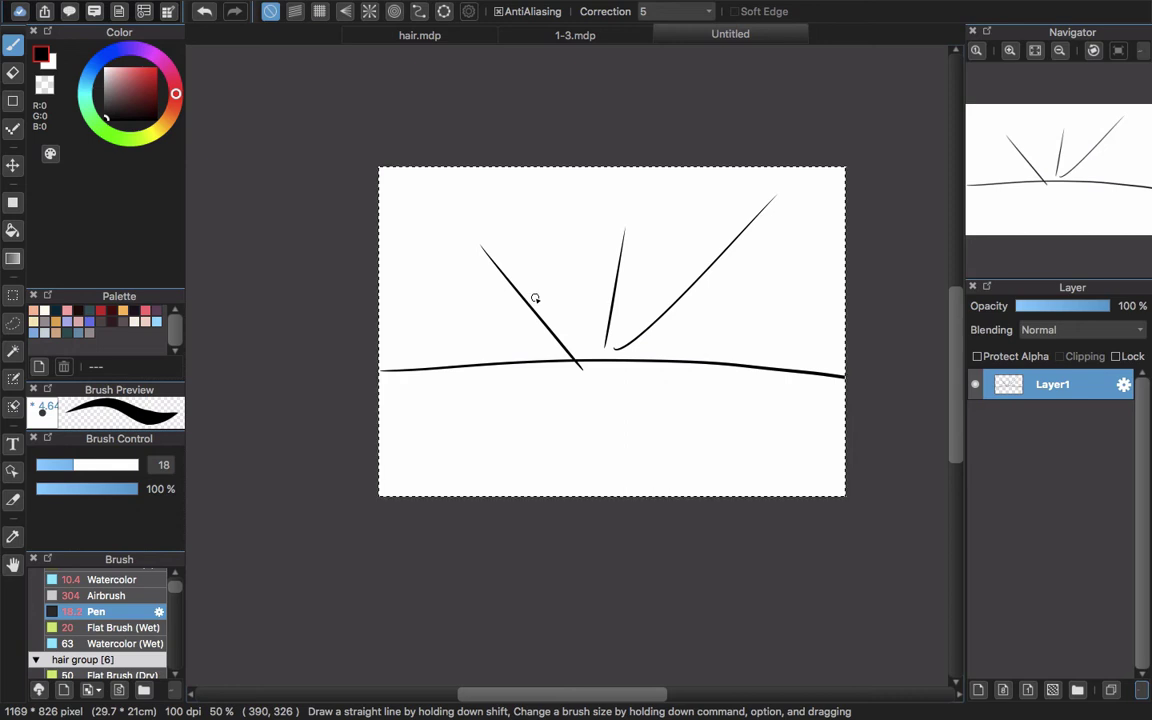
pyautogui.press('Delete')
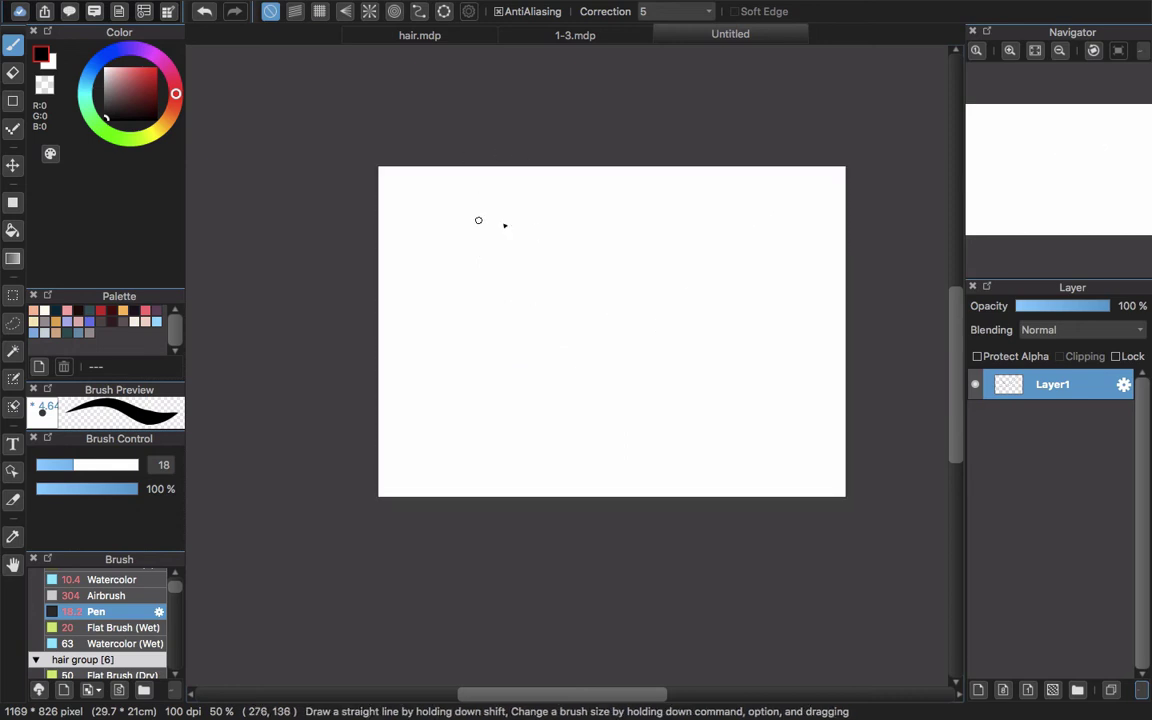
# - Draw a standing stick figure with head, body, arms, legs and a solid eye on the canvas
pyautogui.moveTo(531, 302); pyautogui.dragTo(535, 398)
pyautogui.moveTo(517, 338); pyautogui.dragTo(548, 338)
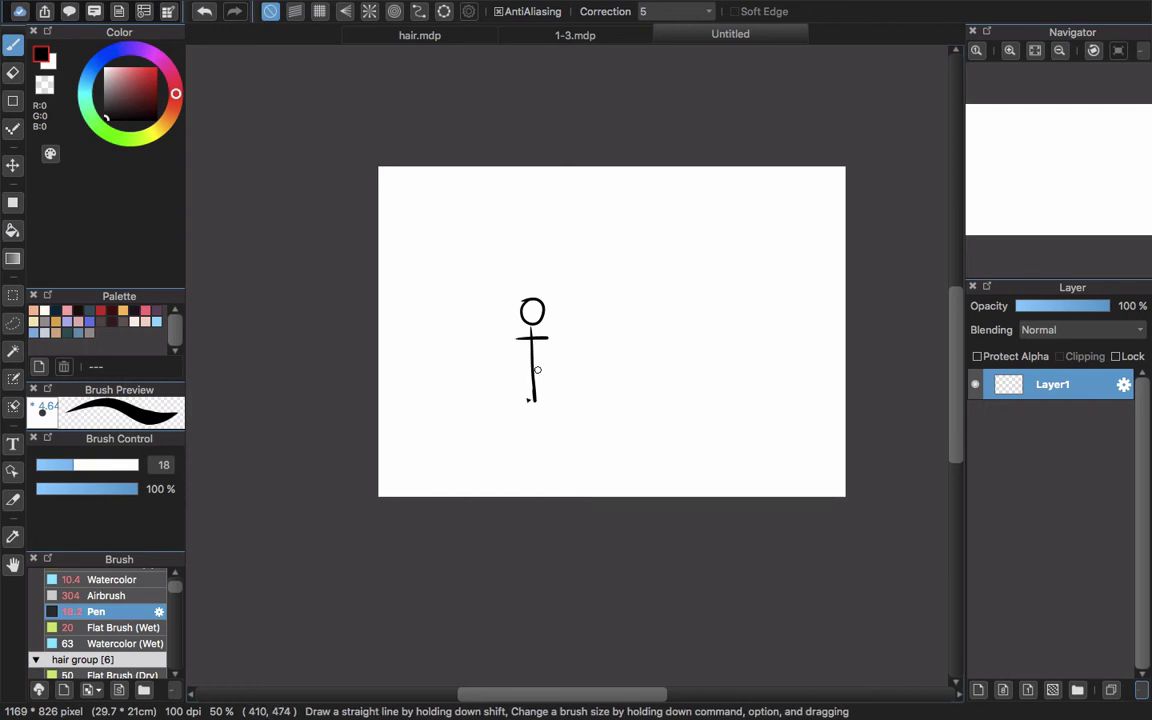
pyautogui.moveTo(533, 398); pyautogui.dragTo(521, 415)
pyautogui.moveTo(533, 398); pyautogui.dragTo(543, 411)
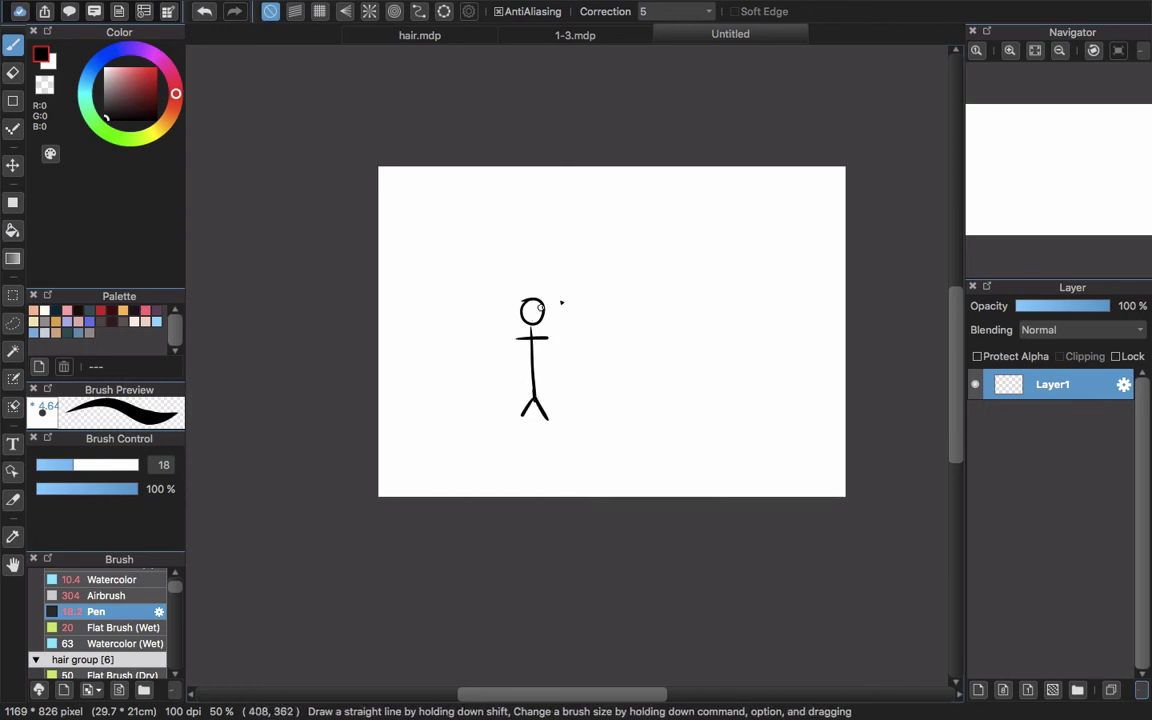
pyautogui.moveTo(537, 312); pyautogui.dragTo(538, 312)
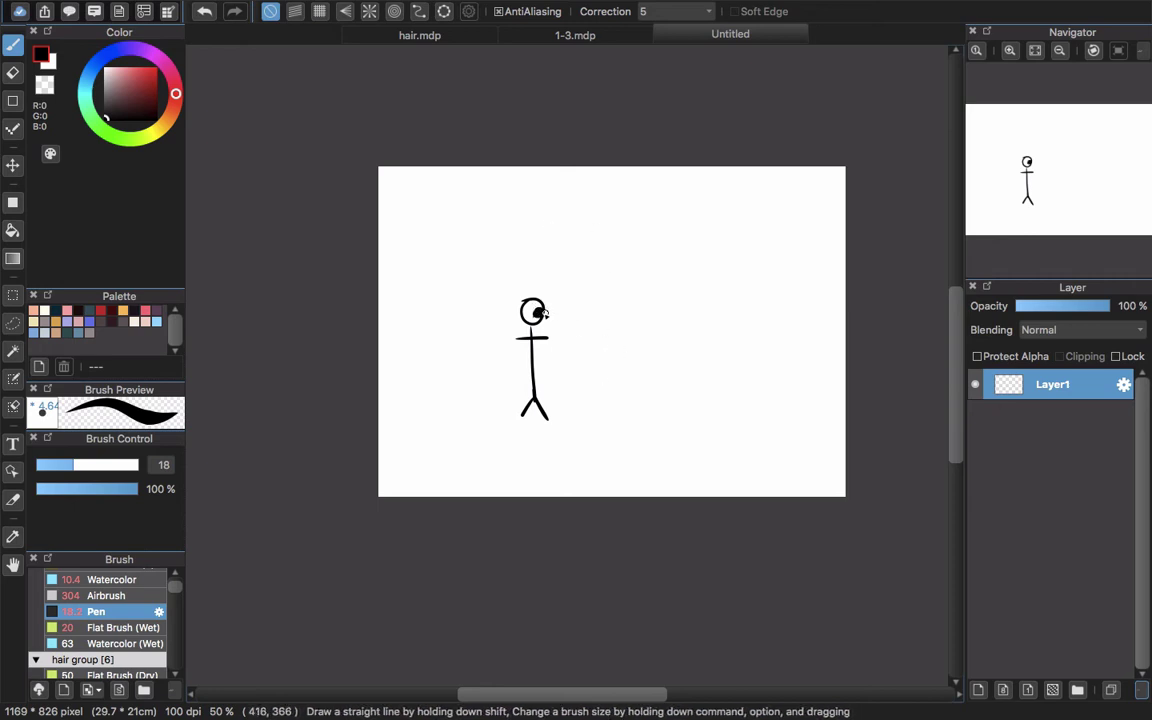
# - Draw a small camera in front of the figure's eye with a level horizon line running to the canvas edge
pyautogui.moveTo(569, 309); pyautogui.dragTo(582, 306)
pyautogui.moveTo(551, 321); pyautogui.dragTo(578, 318)
pyautogui.moveTo(581, 305); pyautogui.dragTo(562, 324)
pyautogui.moveTo(562, 315)
pyautogui.mouseDown()
pyautogui.moveTo(575, 316)
pyautogui.moveTo(566, 320)
pyautogui.mouseUp()
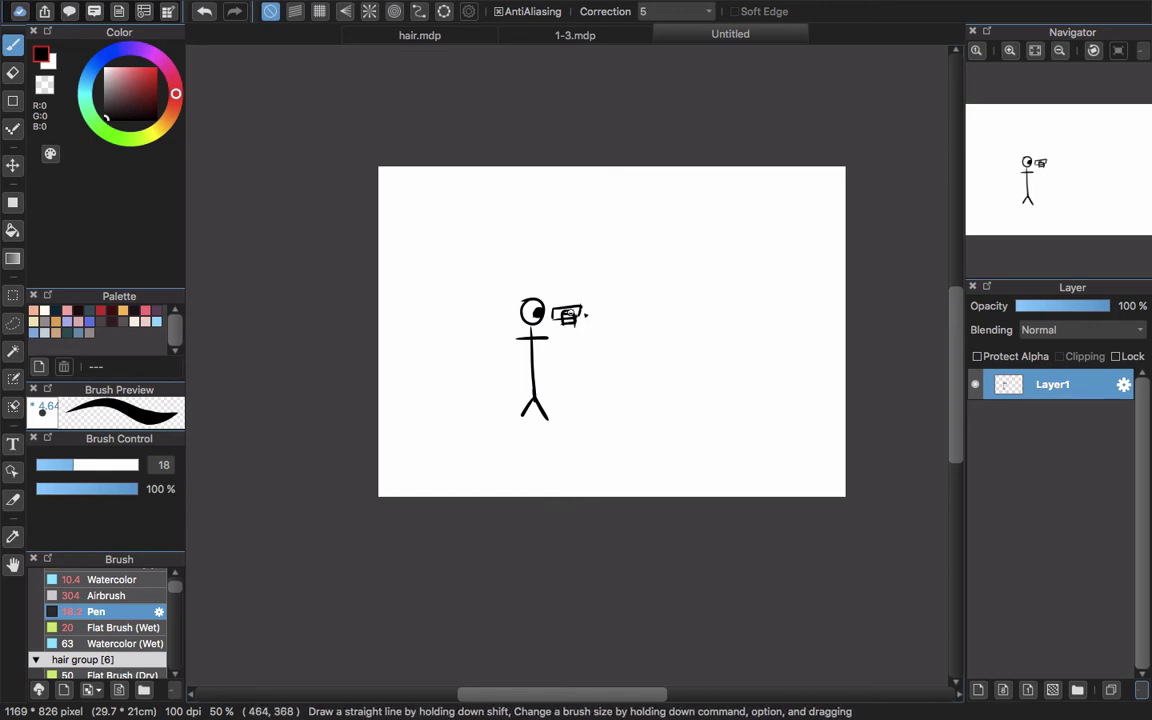
pyautogui.moveTo(588, 314); pyautogui.dragTo(846, 306)
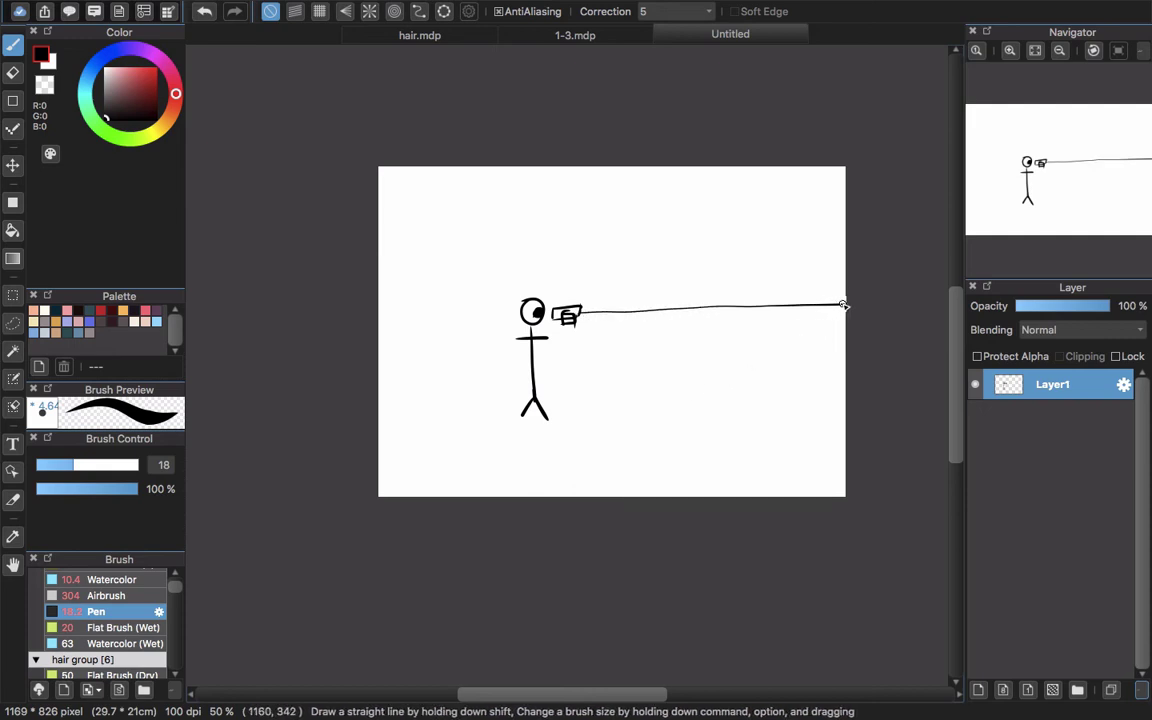
# - Sketch a smaller, lower stick figure with a camera and a horizon line through its head, and clear the canvas
pyautogui.moveTo(671, 415)
pyautogui.mouseDown()
pyautogui.moveTo(666, 396)
pyautogui.moveTo(666, 458)
pyautogui.moveTo(684, 425)
pyautogui.moveTo(657, 483)
pyautogui.moveTo(680, 478)
pyautogui.mouseUp()
pyautogui.click(664, 401)
pyautogui.moveTo(649, 398)
pyautogui.mouseDown()
pyautogui.moveTo(673, 392)
pyautogui.moveTo(663, 404)
pyautogui.moveTo(650, 397)
pyautogui.mouseUp()
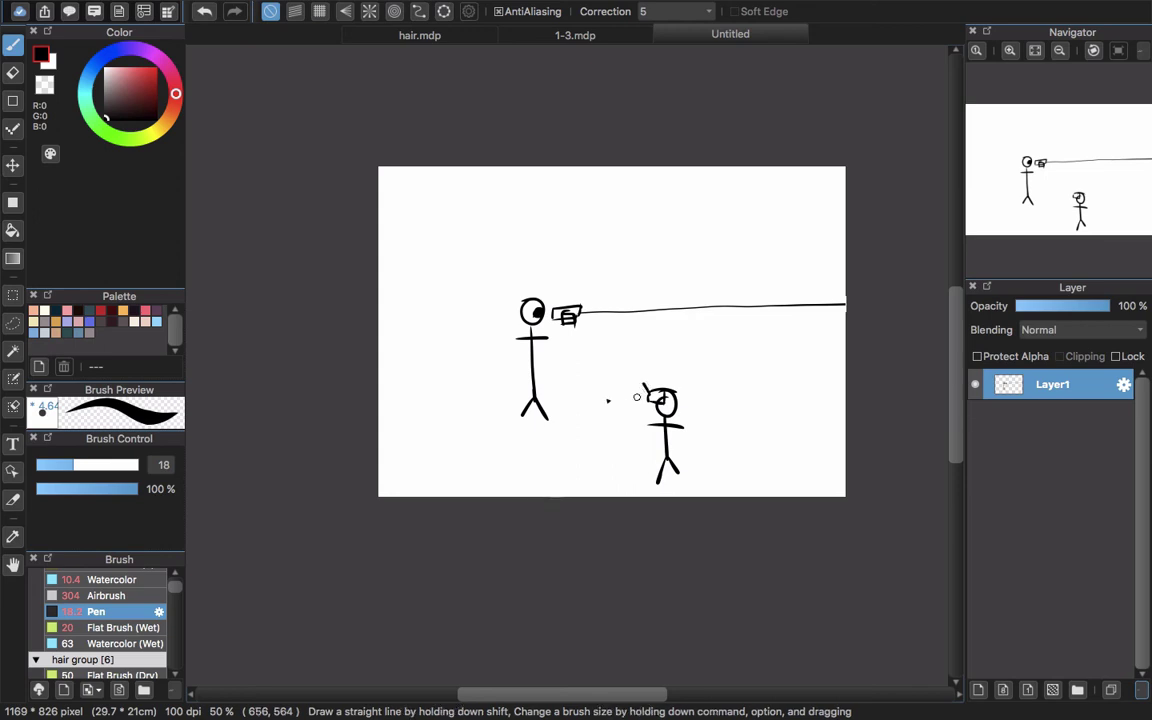
pyautogui.moveTo(470, 403); pyautogui.dragTo(866, 401)
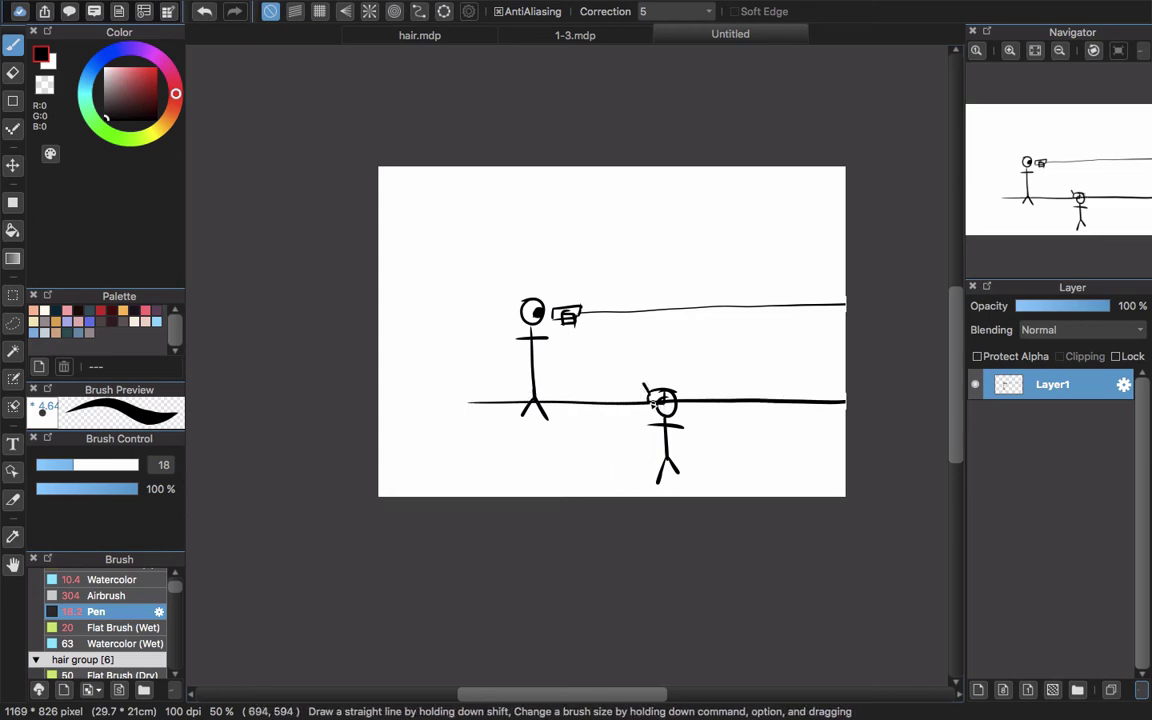
pyautogui.press('Delete')
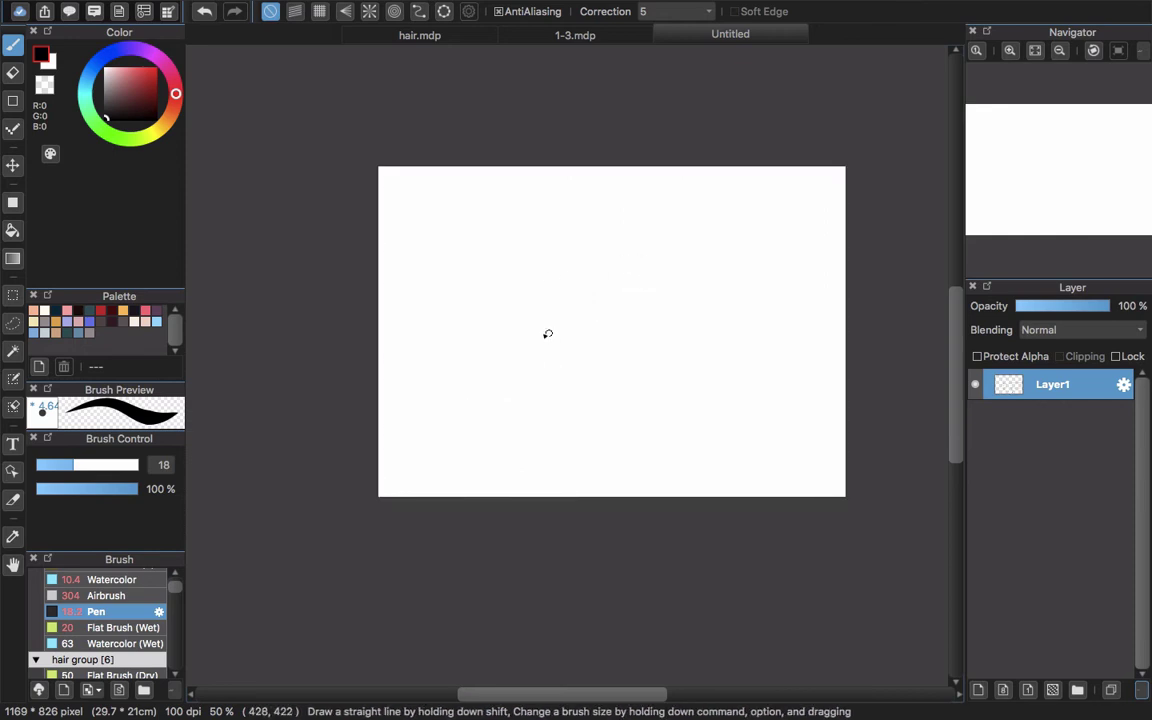
# - Sketch a stick figure with a camera aimed diagonally downward along an arrow, undoing the trial horizon and extra diagonal line
pyautogui.moveTo(368, 341); pyautogui.dragTo(874, 340)
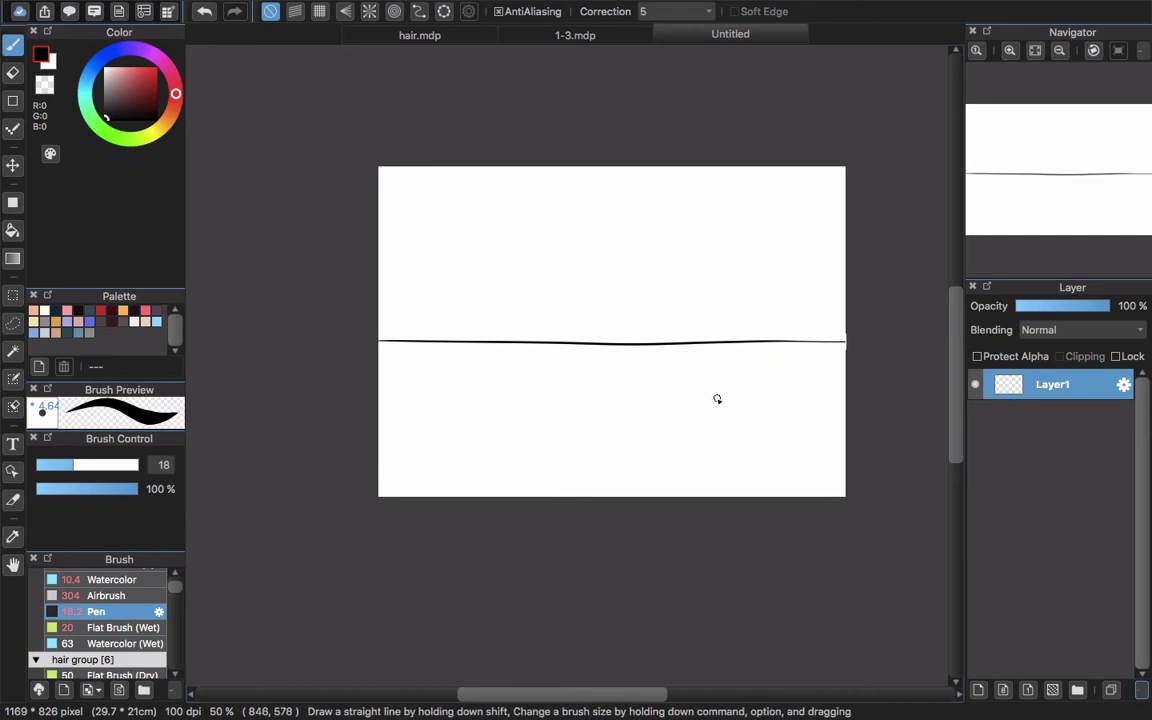
pyautogui.press('super+z')
pyautogui.moveTo(514, 301)
pyautogui.mouseDown()
pyautogui.moveTo(518, 383)
pyautogui.moveTo(533, 341)
pyautogui.moveTo(509, 405)
pyautogui.mouseUp()
pyautogui.moveTo(517, 380); pyautogui.dragTo(539, 389)
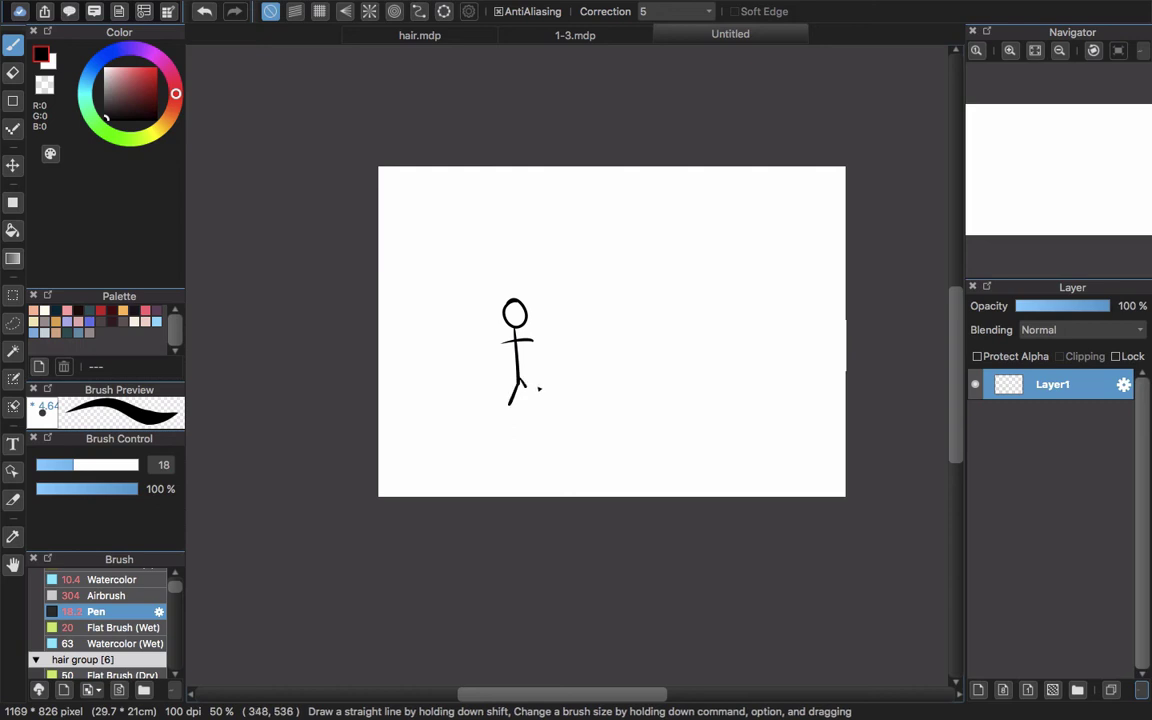
pyautogui.moveTo(532, 314)
pyautogui.mouseDown()
pyautogui.moveTo(523, 312)
pyautogui.moveTo(606, 393)
pyautogui.moveTo(722, 455)
pyautogui.mouseUp()
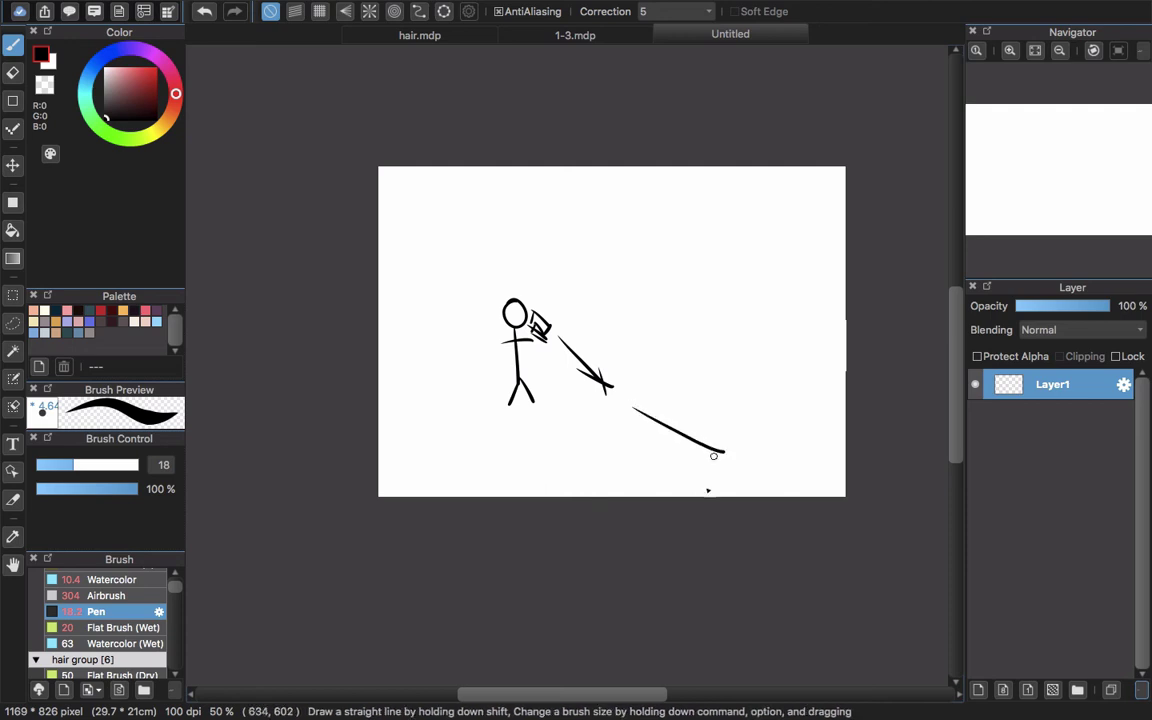
pyautogui.press('super+z')
# - Draw an eye-level horizon line from the figure's head and two slanted lines meeting at a marked point on it
pyautogui.moveTo(493, 310); pyautogui.dragTo(869, 303)
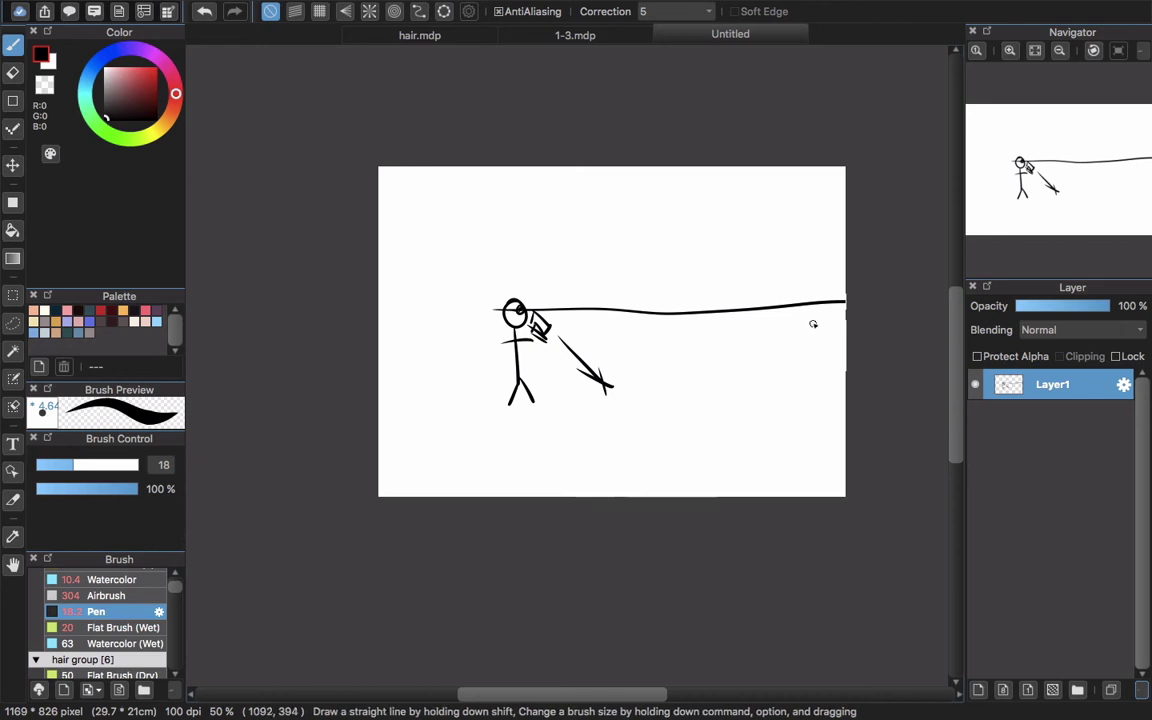
pyautogui.moveTo(818, 171); pyautogui.dragTo(729, 305)
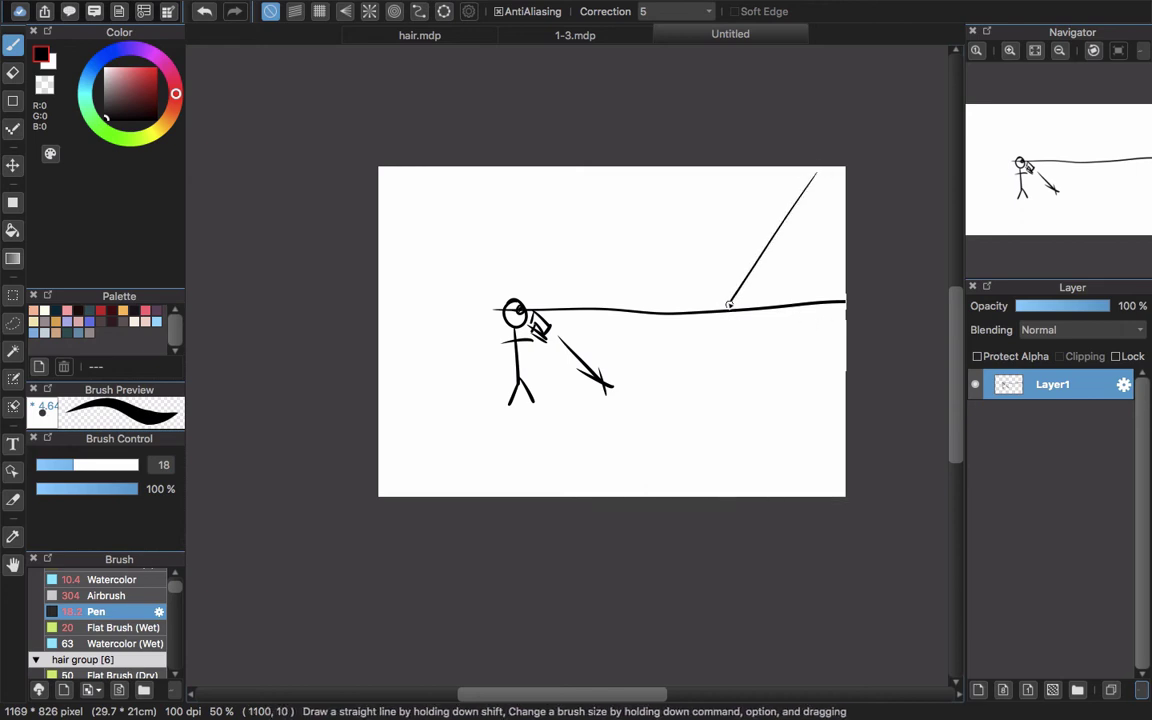
pyautogui.moveTo(668, 193); pyautogui.dragTo(726, 312)
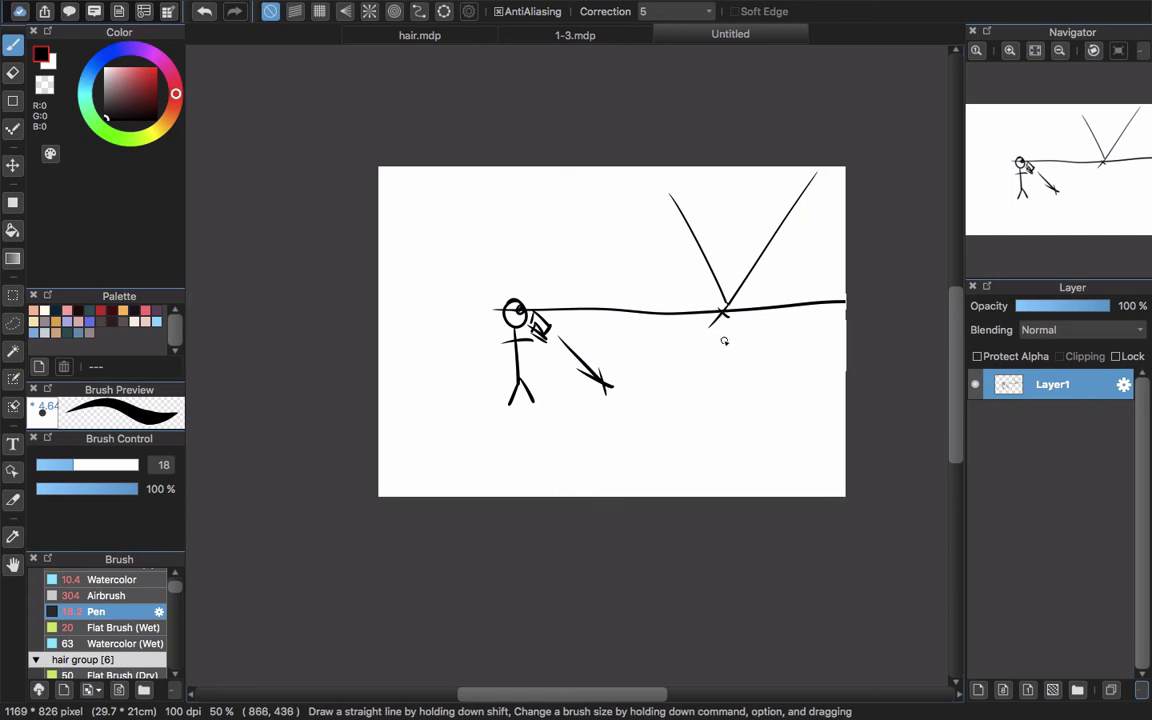
# - Undo the converging lines, the horizon line and the camera's diagonal arrow
pyautogui.press('super+z')
pyautogui.press('super+z')
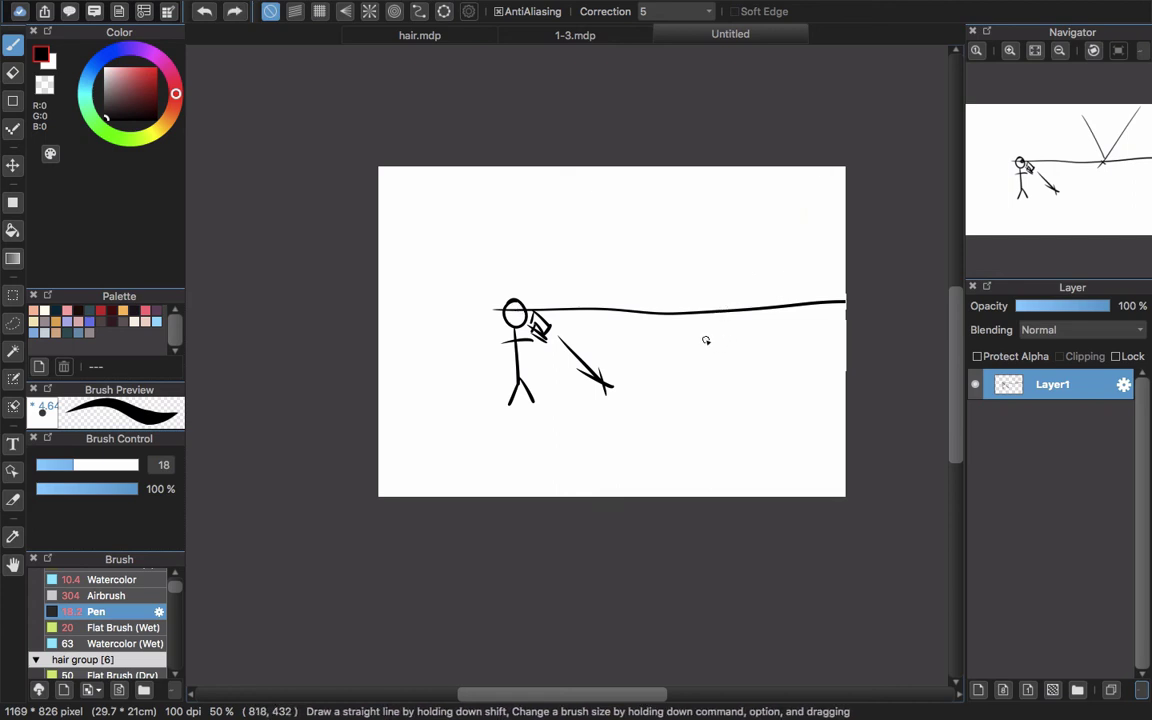
pyautogui.press('super+z')
pyautogui.press('super+z')
pyautogui.press('super+z')
# - Erase the remaining stick figure and camera, and return to the brush
pyautogui.press('e')
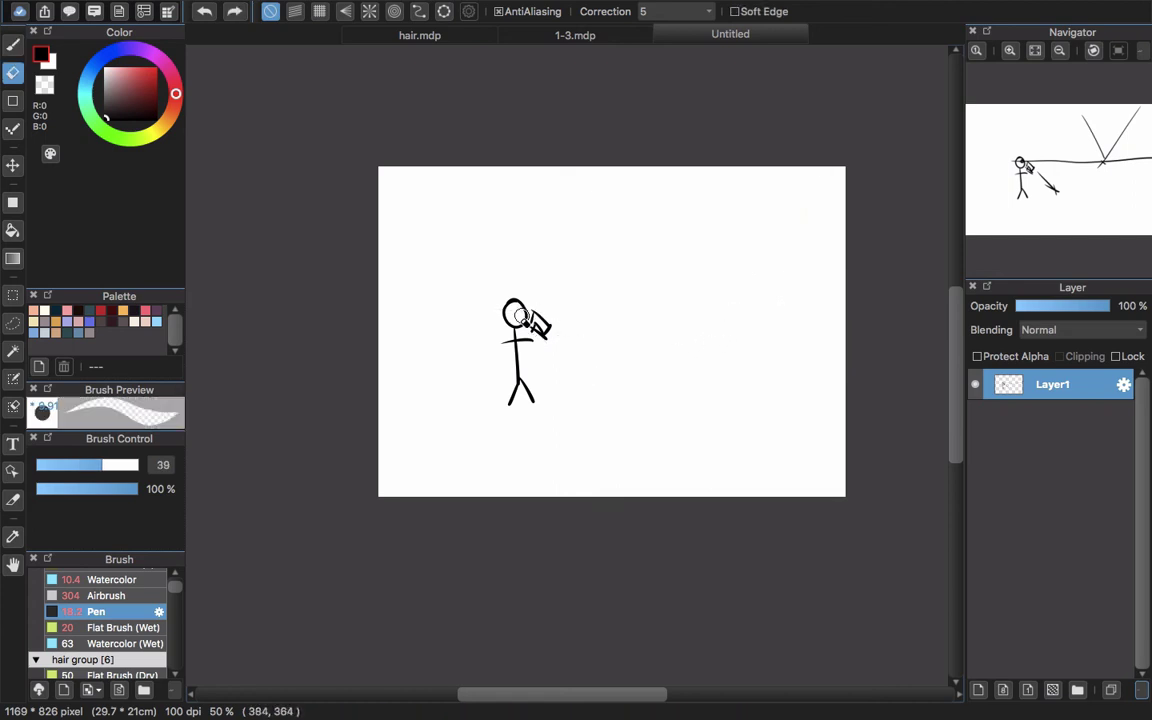
pyautogui.moveTo(591, 359); pyautogui.dragTo(700, 328)
pyautogui.moveTo(532, 306)
pyautogui.mouseDown()
pyautogui.moveTo(548, 419)
pyautogui.moveTo(519, 332)
pyautogui.moveTo(537, 362)
pyautogui.mouseUp()
pyautogui.press('b')
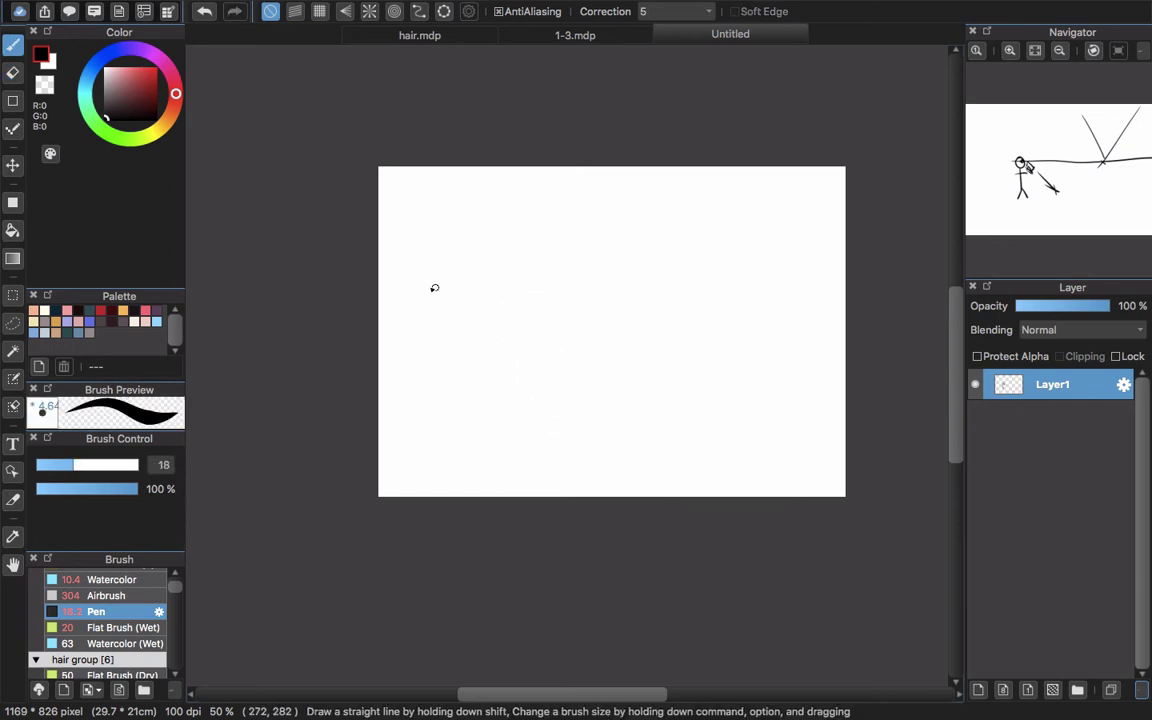
# - Draw trial horizon lines across the middle and the lower part of the canvas, and undo them
pyautogui.moveTo(360, 330); pyautogui.dragTo(855, 320)
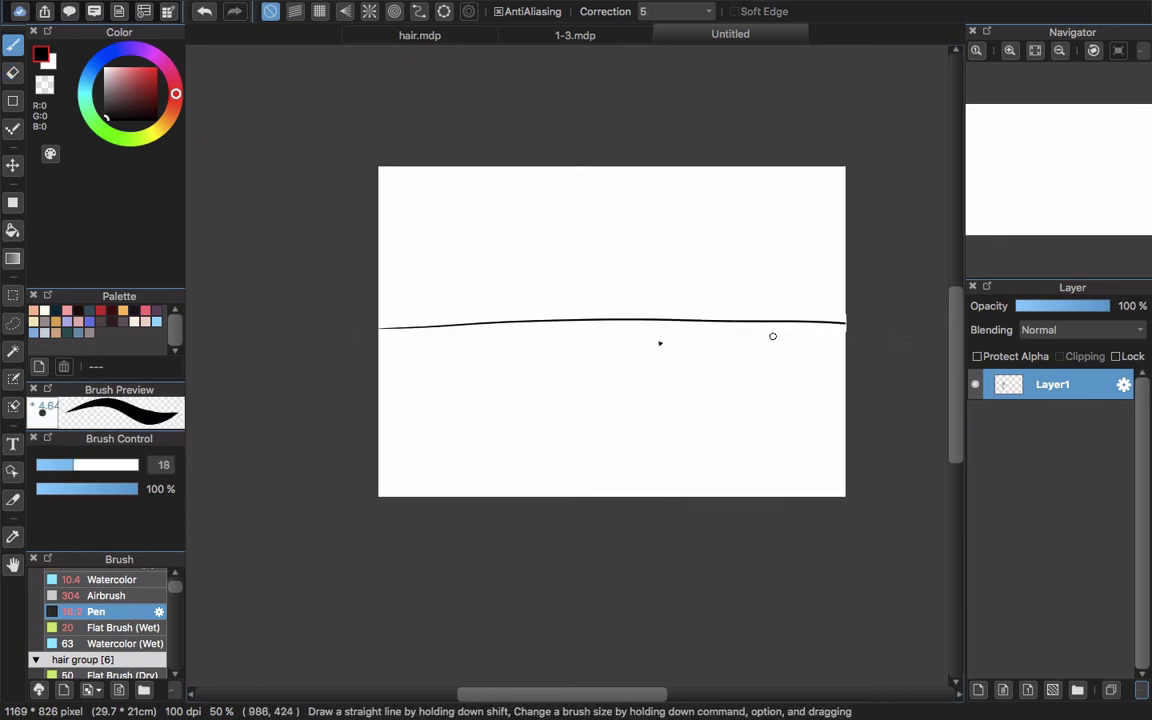
pyautogui.press('super+z')
pyautogui.moveTo(366, 332); pyautogui.dragTo(858, 328)
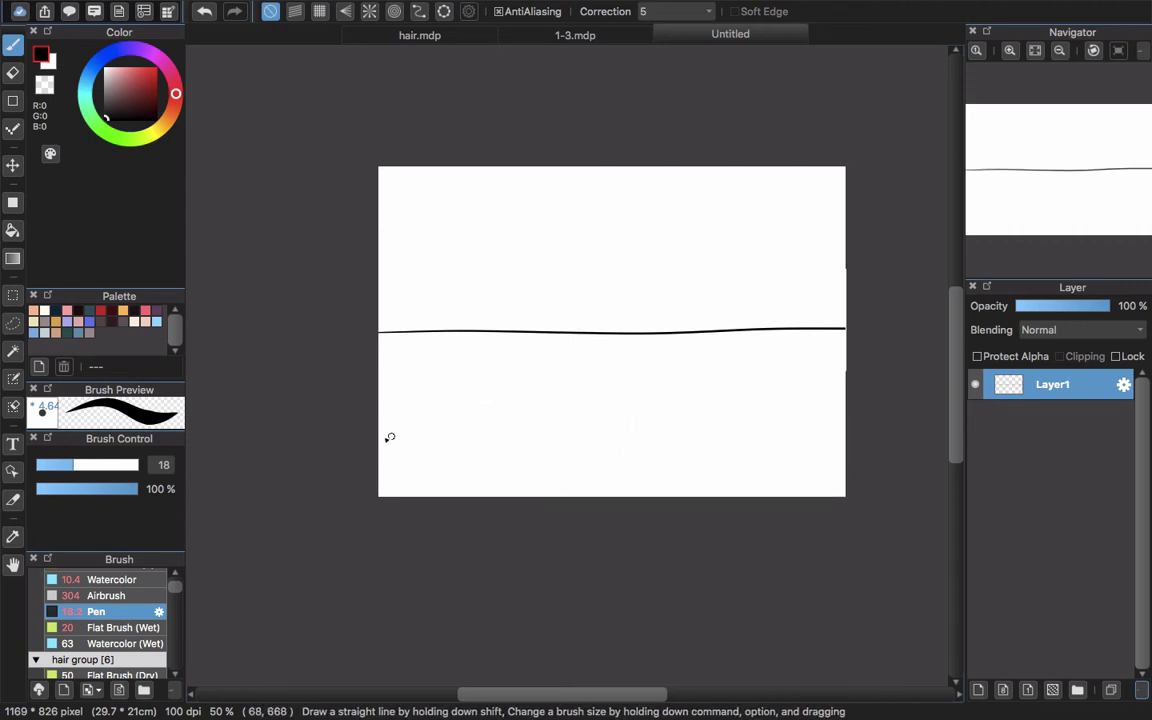
pyautogui.moveTo(489, 444)
pyautogui.mouseDown()
pyautogui.moveTo(779, 427)
pyautogui.moveTo(856, 442)
pyautogui.moveTo(846, 442)
pyautogui.mouseUp()
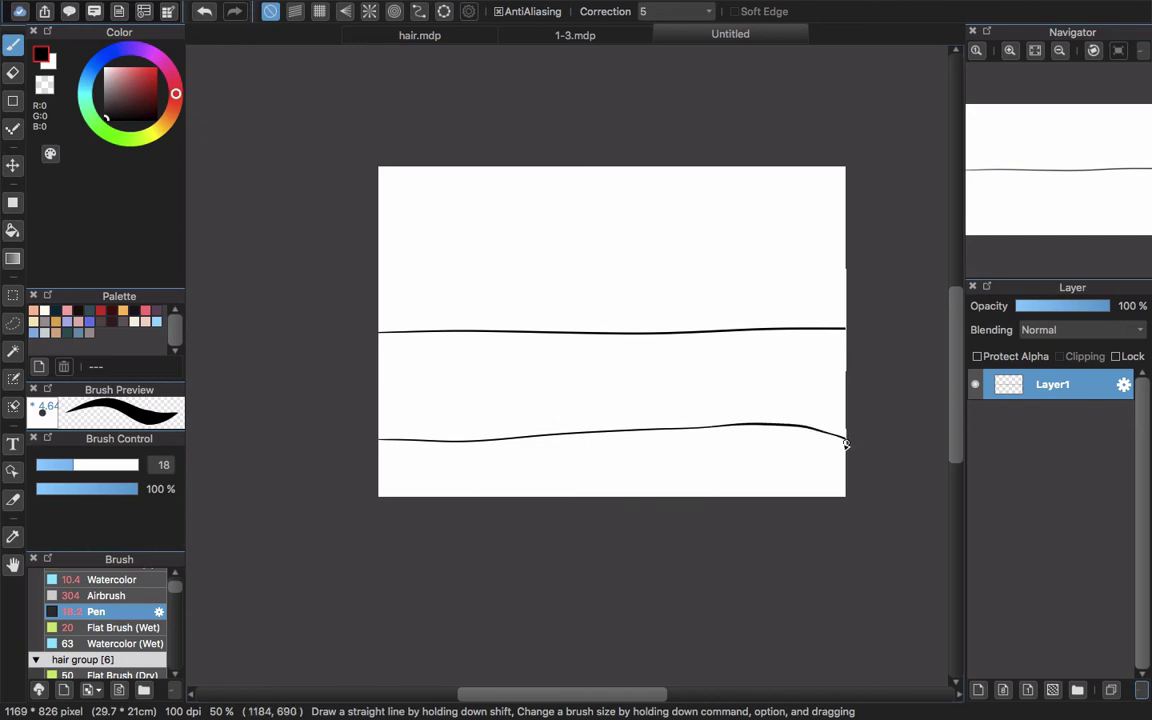
pyautogui.press('super+z')
pyautogui.press('super+z')
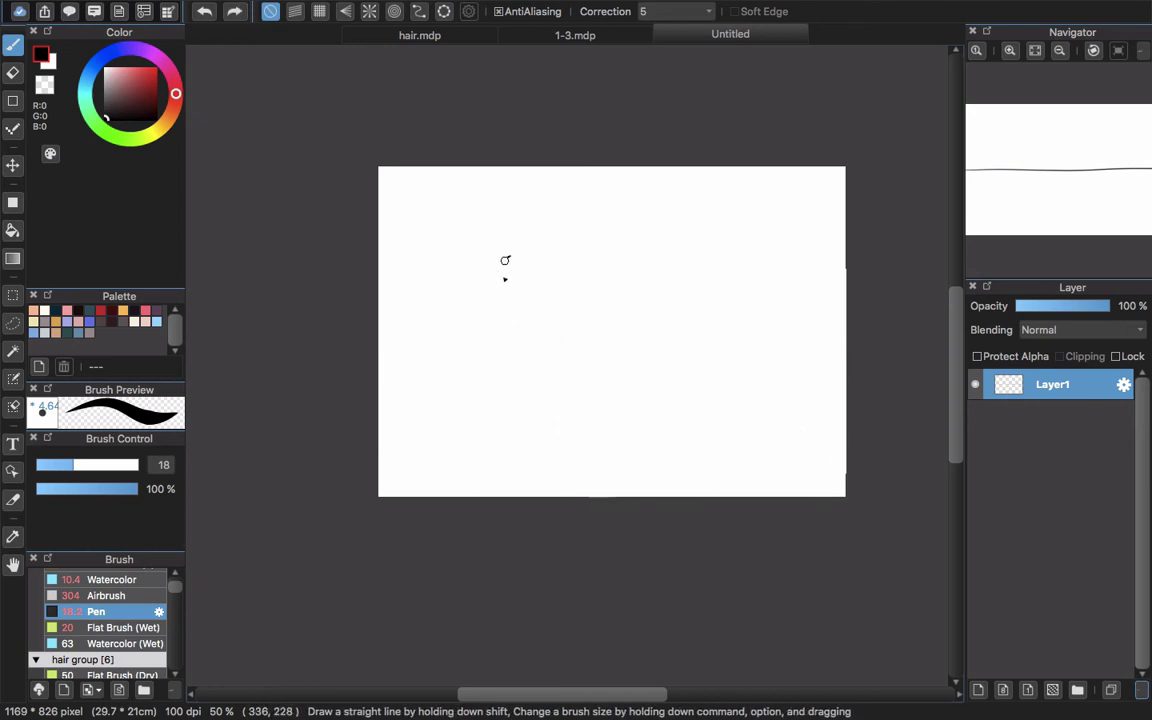
pyautogui.moveTo(505, 260); pyautogui.dragTo(508, 329)
pyautogui.press('super+z')
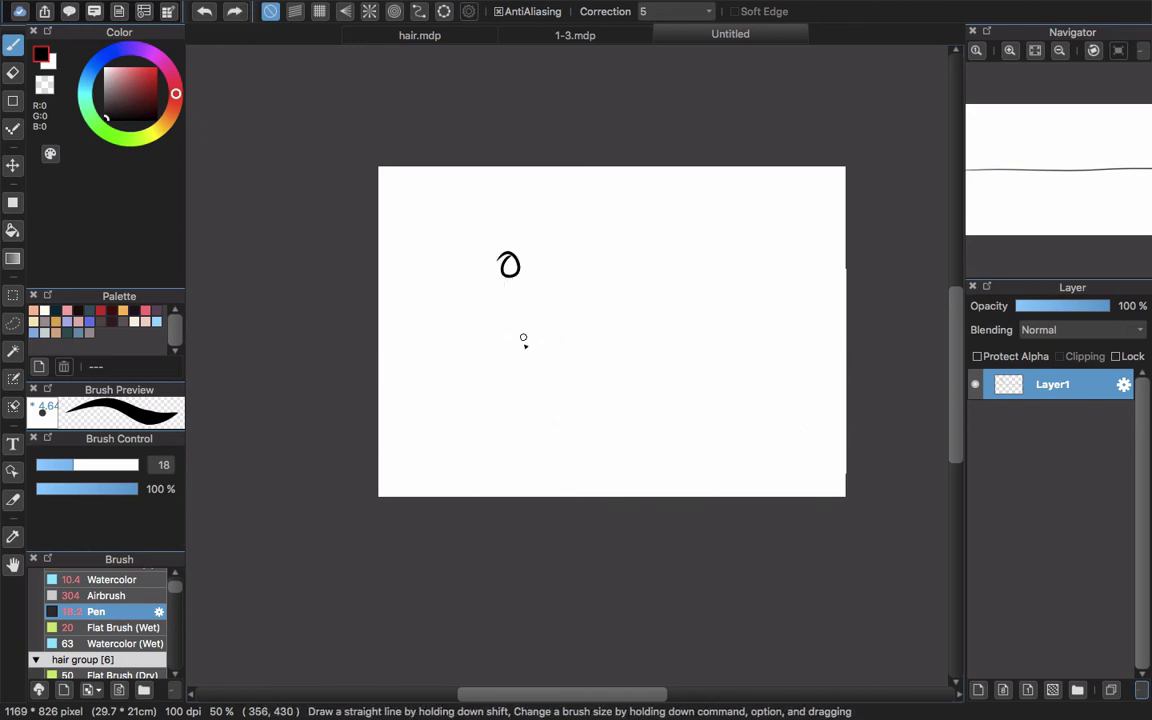
pyautogui.press('super+z')
# - Sketch a head at ground level with a ground line, a camera box and a level horizon line to the canvas edge
pyautogui.moveTo(546, 378)
pyautogui.mouseDown()
pyautogui.moveTo(553, 404)
pyautogui.moveTo(547, 380)
pyautogui.moveTo(458, 405)
pyautogui.moveTo(596, 408)
pyautogui.moveTo(567, 397)
pyautogui.moveTo(585, 386)
pyautogui.moveTo(864, 388)
pyautogui.mouseUp()
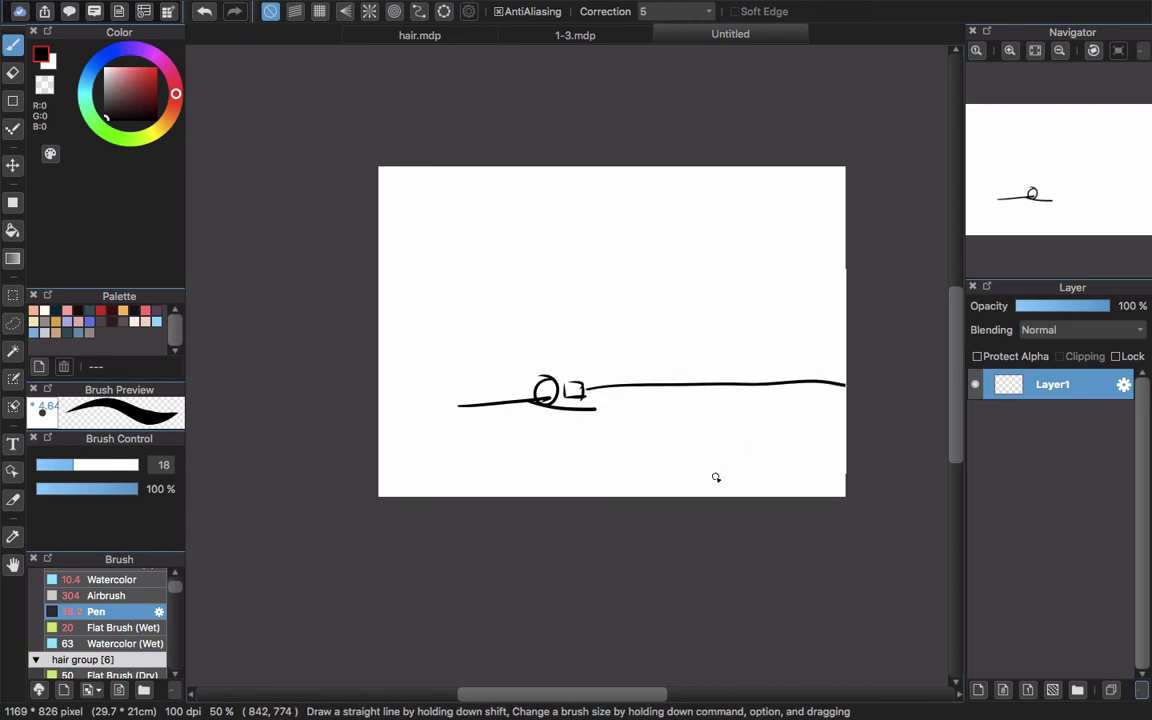
# - Clear the ground-level sketch, draw a trial horizon line across the upper part of the canvas, and clear it again
pyautogui.press('Delete')
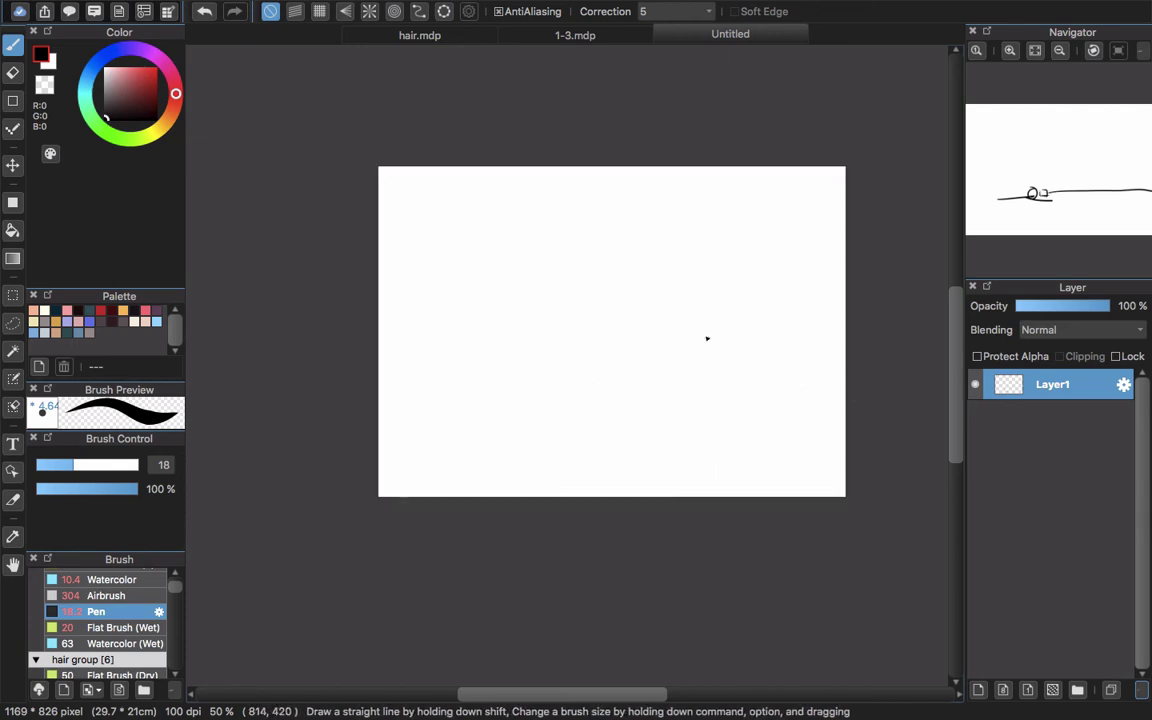
pyautogui.moveTo(440, 256); pyautogui.dragTo(854, 265)
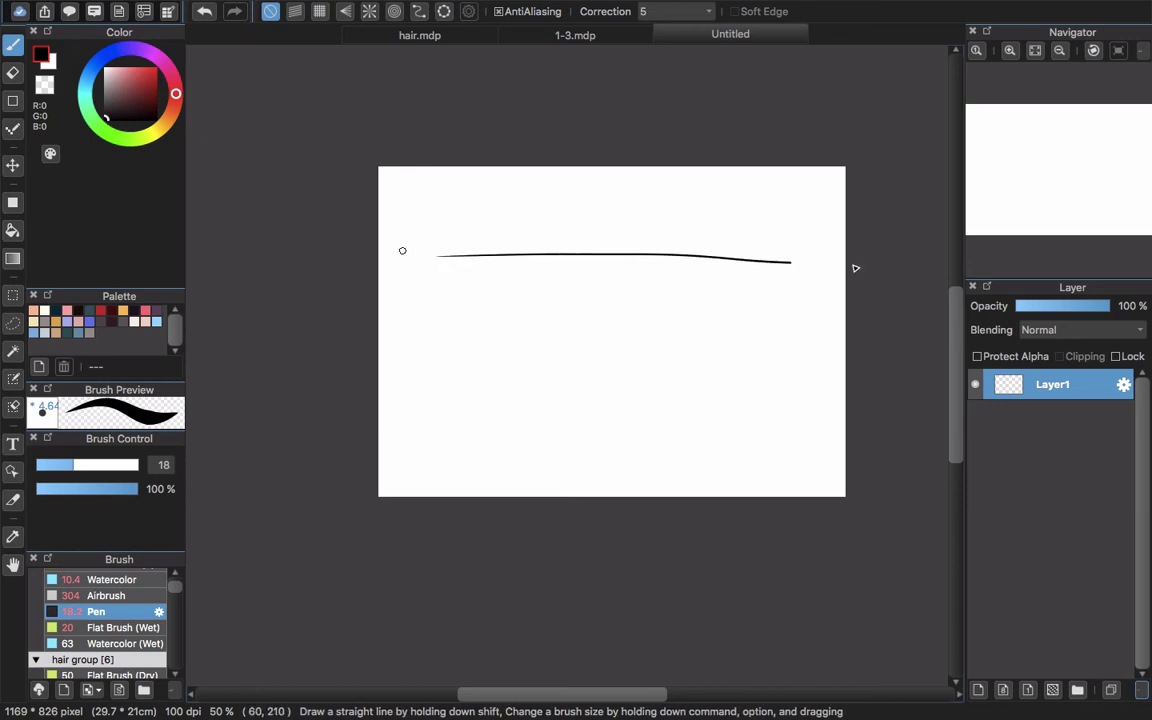
pyautogui.press('Delete')
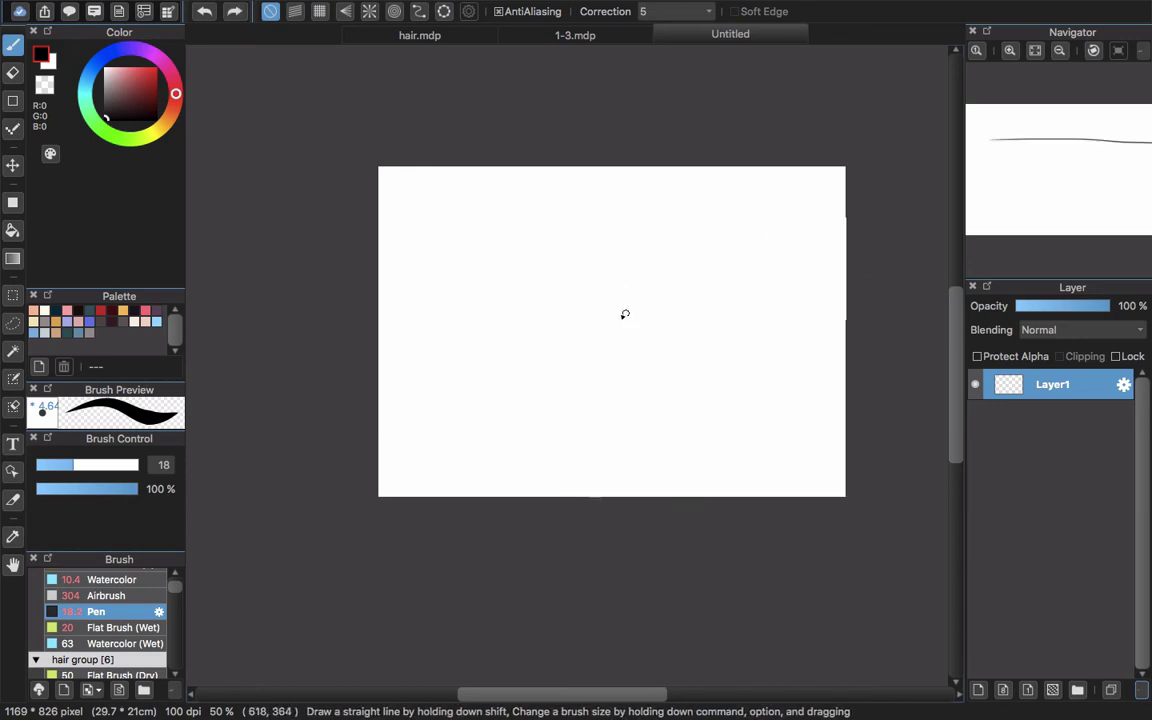
# - Sketch a stick figure standing on a raised block with a horizon line from its head to the canvas edge
pyautogui.moveTo(517, 291)
pyautogui.mouseDown()
pyautogui.moveTo(516, 356)
pyautogui.moveTo(525, 314)
pyautogui.moveTo(510, 366)
pyautogui.moveTo(534, 368)
pyautogui.moveTo(531, 409)
pyautogui.mouseUp()
pyautogui.moveTo(497, 370)
pyautogui.mouseDown()
pyautogui.moveTo(504, 408)
pyautogui.moveTo(503, 373)
pyautogui.moveTo(521, 410)
pyautogui.mouseUp()
pyautogui.moveTo(523, 294); pyautogui.dragTo(827, 280)
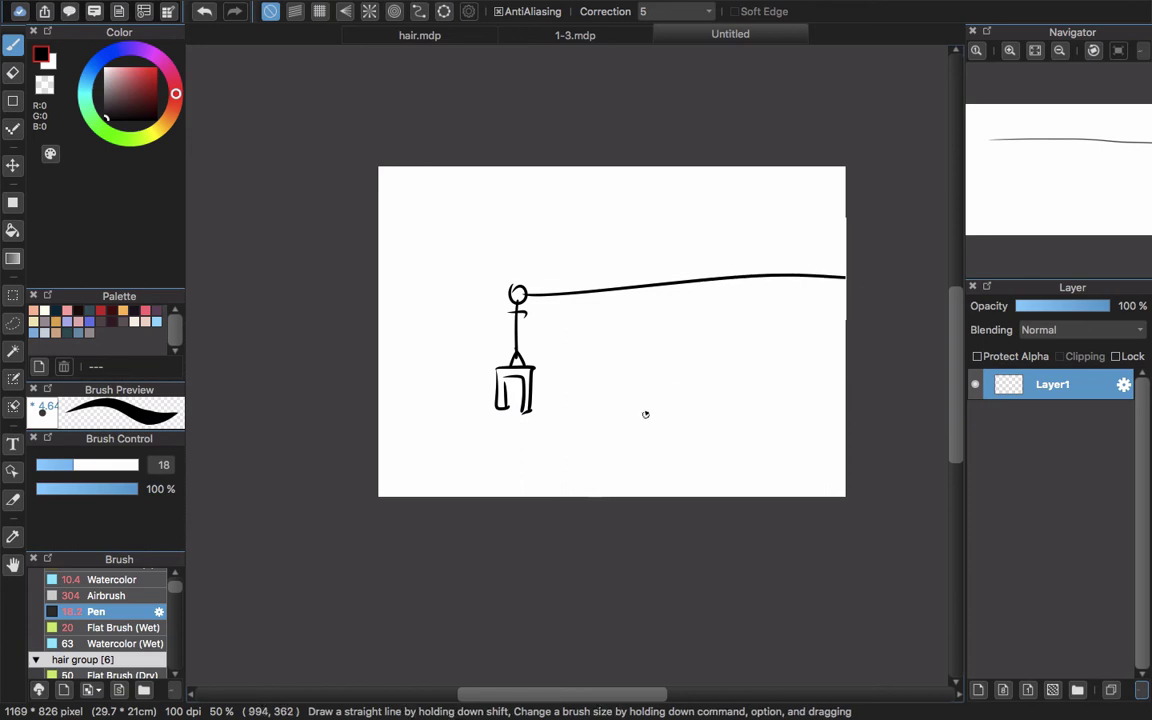
# - Undo all the strokes of the raised stick figure, its block and its horizon line
pyautogui.press('super+z')
pyautogui.press('super+z')
pyautogui.press('super+z')
pyautogui.press('super+z')
pyautogui.press('super+z')
pyautogui.press('super+z')
pyautogui.press('super+z')
pyautogui.press('super+z')
pyautogui.press('super+z')
pyautogui.press('super+z')
pyautogui.press('super+z')
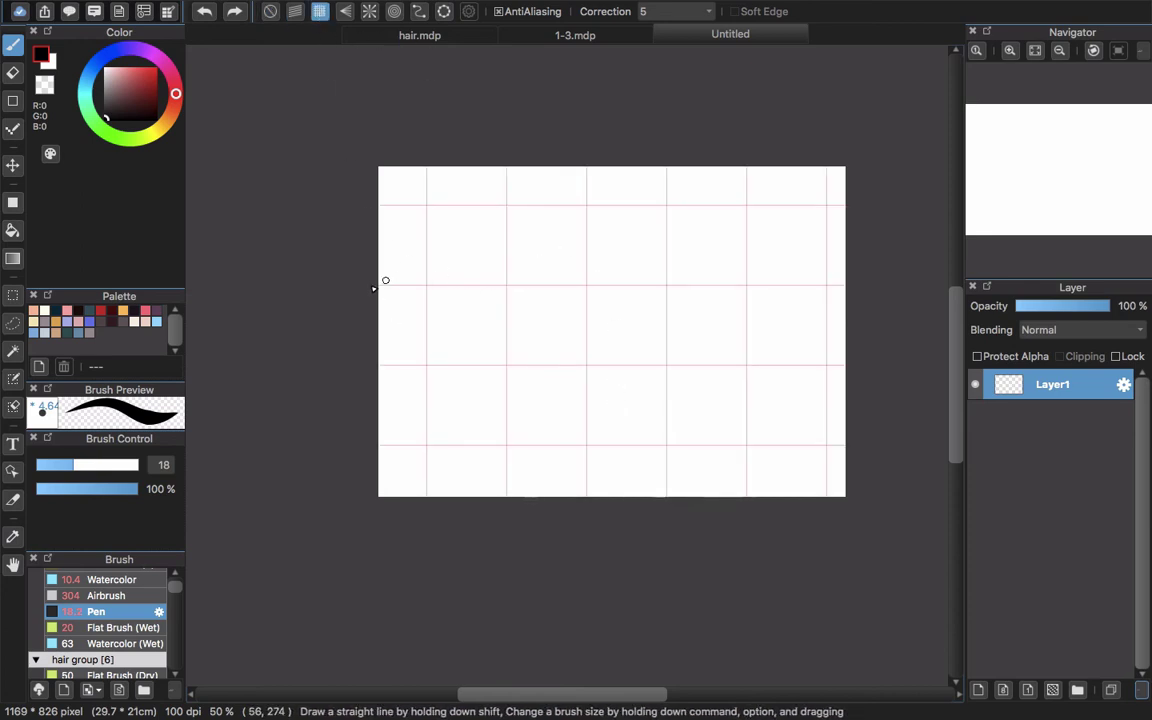
# - Draw a straight horizon line across the canvas with the cross snap, and sketch freehand a large standing figure whose eye level sits on it
pyautogui.moveTo(387, 292); pyautogui.dragTo(903, 321)
pyautogui.click(270, 11)
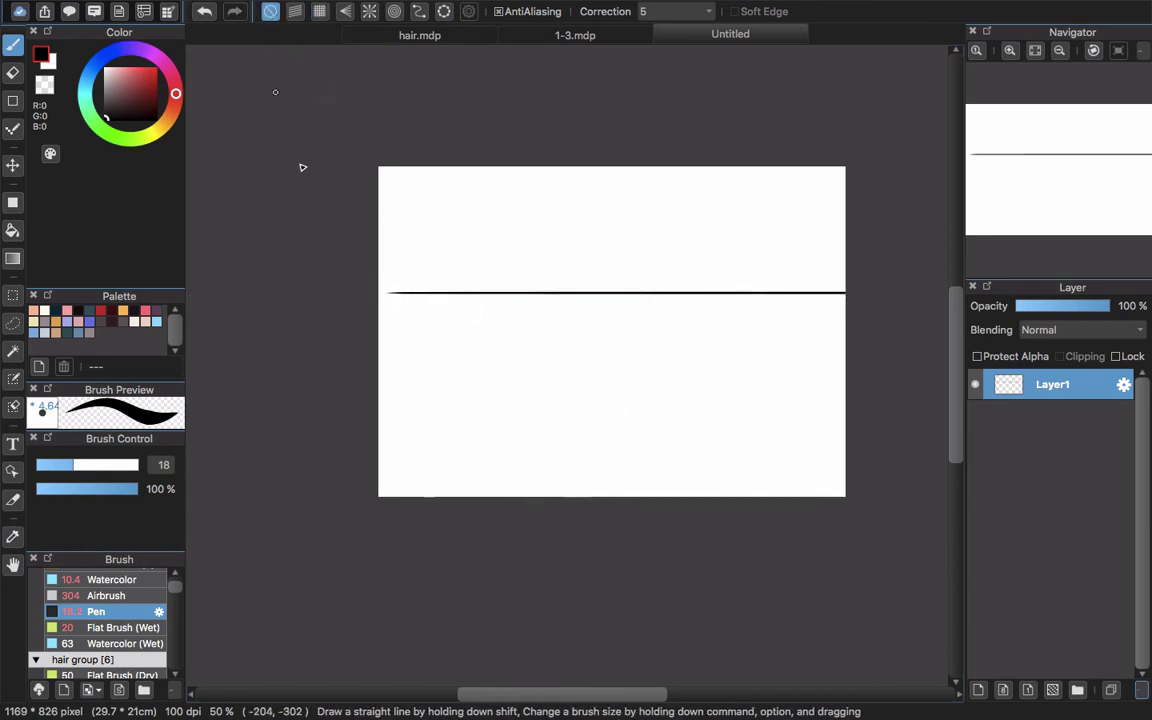
pyautogui.moveTo(700, 318)
pyautogui.mouseDown()
pyautogui.moveTo(707, 268)
pyautogui.moveTo(732, 282)
pyautogui.moveTo(724, 314)
pyautogui.moveTo(704, 318)
pyautogui.moveTo(736, 294)
pyautogui.moveTo(729, 317)
pyautogui.moveTo(699, 291)
pyautogui.moveTo(732, 292)
pyautogui.mouseUp()
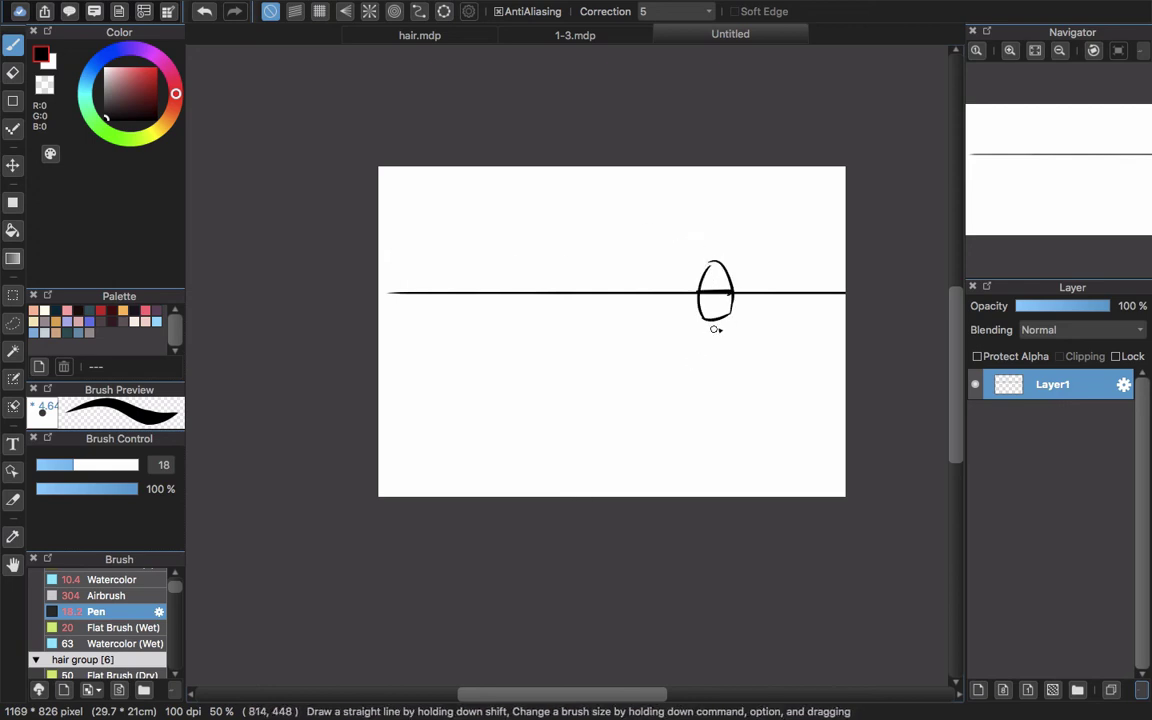
pyautogui.moveTo(697, 336)
pyautogui.mouseDown()
pyautogui.moveTo(740, 334)
pyautogui.moveTo(704, 432)
pyautogui.mouseUp()
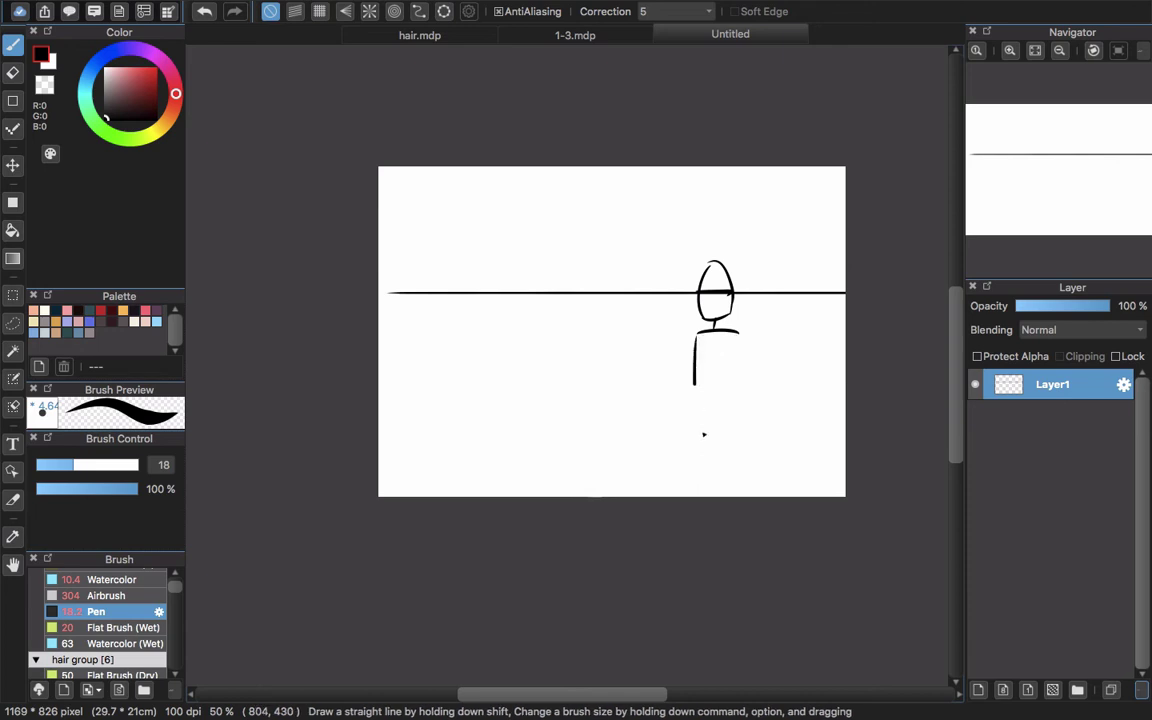
pyautogui.moveTo(741, 336); pyautogui.dragTo(740, 441)
pyautogui.moveTo(741, 376); pyautogui.dragTo(741, 433)
pyautogui.moveTo(696, 436)
pyautogui.mouseDown()
pyautogui.moveTo(733, 438)
pyautogui.moveTo(700, 437)
pyautogui.moveTo(706, 490)
pyautogui.mouseUp()
pyautogui.moveTo(732, 437); pyautogui.dragTo(730, 488)
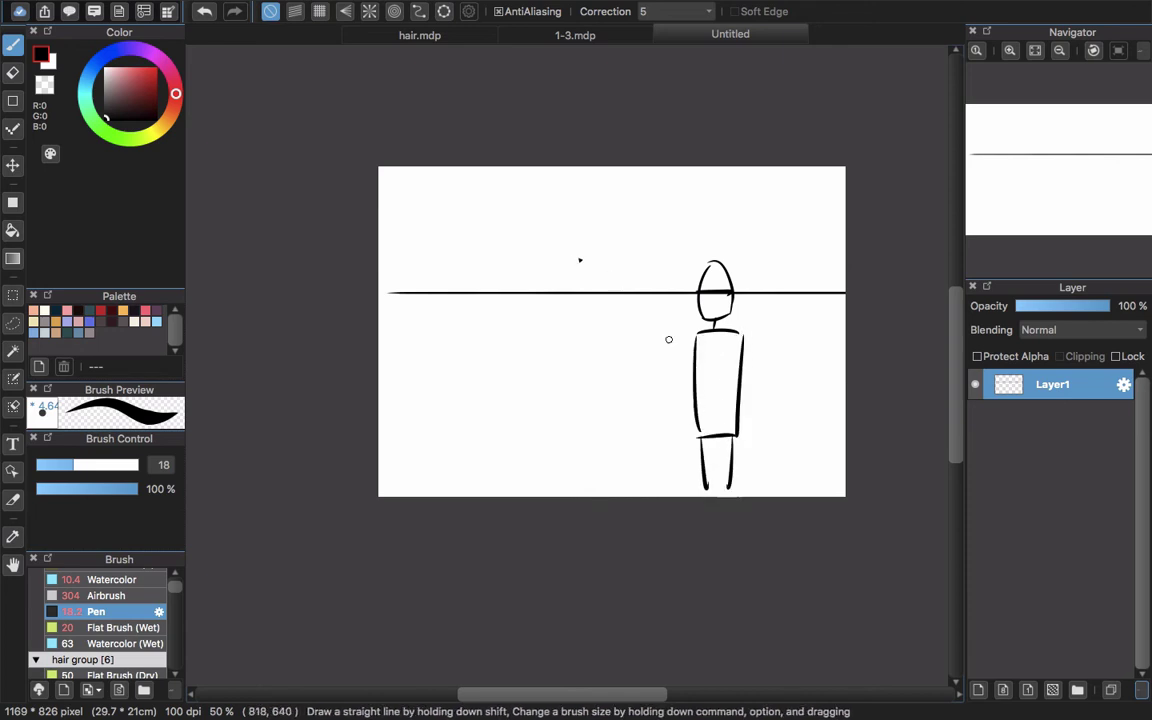
# - Add two progressively smaller heads on the horizon line behind the large figure, and give the middle one a body
pyautogui.moveTo(620, 301)
pyautogui.mouseDown()
pyautogui.moveTo(622, 290)
pyautogui.moveTo(634, 299)
pyautogui.mouseUp()
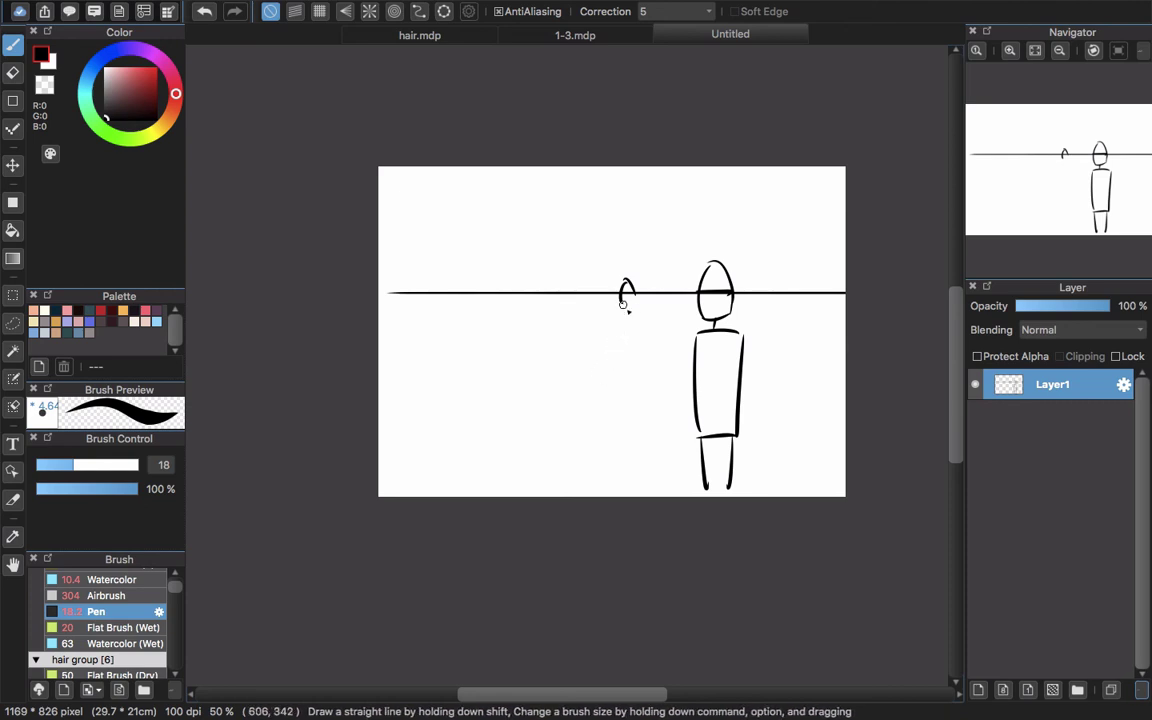
pyautogui.moveTo(622, 303); pyautogui.dragTo(633, 293)
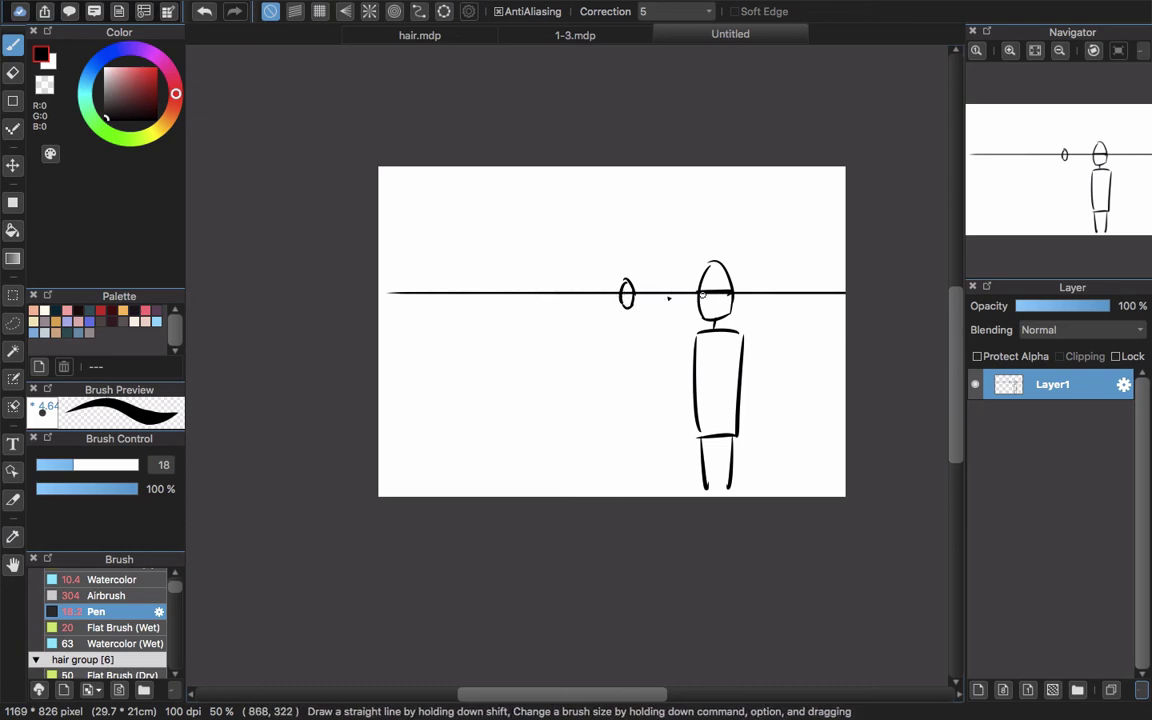
pyautogui.moveTo(536, 287); pyautogui.dragTo(537, 303)
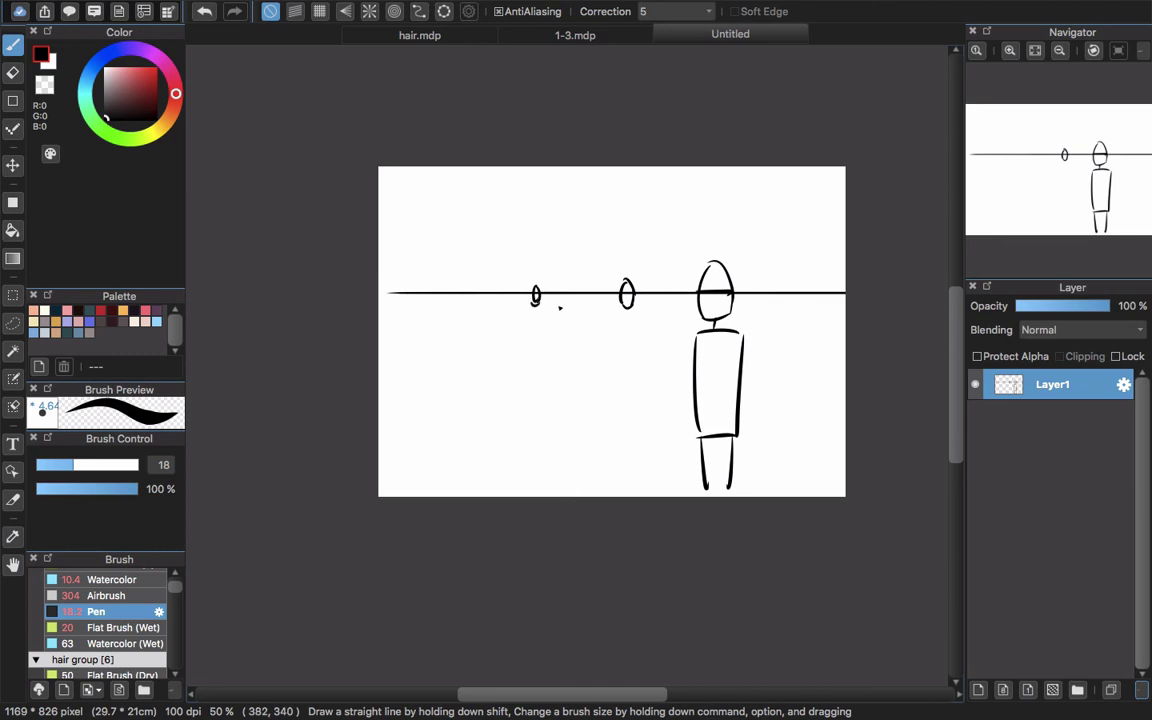
pyautogui.moveTo(627, 309)
pyautogui.mouseDown()
pyautogui.moveTo(628, 339)
pyautogui.moveTo(636, 314)
pyautogui.mouseUp()
pyautogui.moveTo(639, 319); pyautogui.dragTo(639, 380)
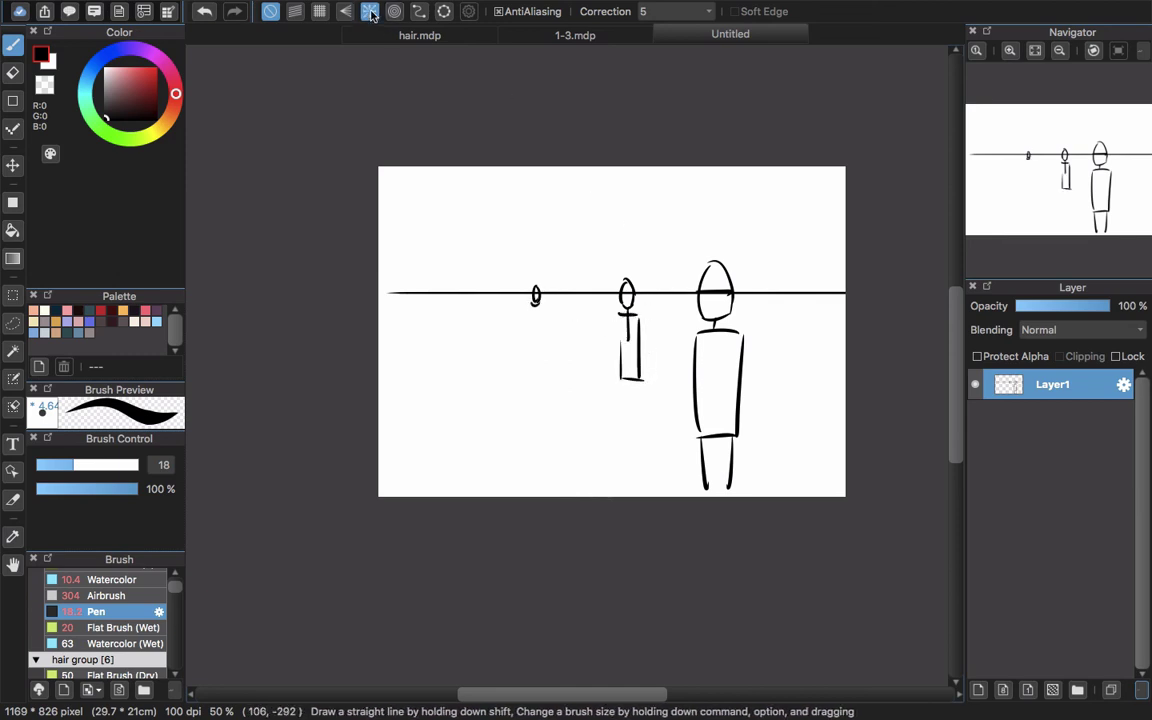
# - Draw a ground line from the large figure's feet toward a vanishing point on the horizon, and extend the two smaller figures down to it freehand
pyautogui.click(369, 11)
pyautogui.moveTo(383, 172); pyautogui.dragTo(508, 293)
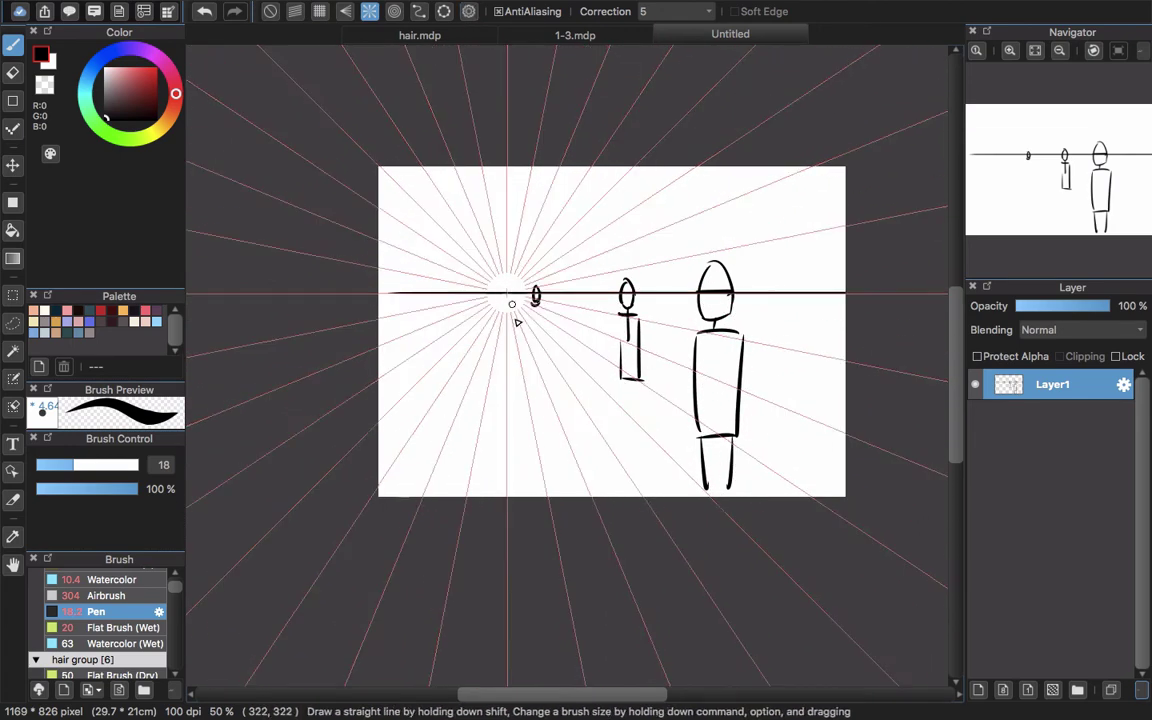
pyautogui.moveTo(712, 495)
pyautogui.mouseDown()
pyautogui.moveTo(645, 450)
pyautogui.moveTo(489, 301)
pyautogui.mouseUp()
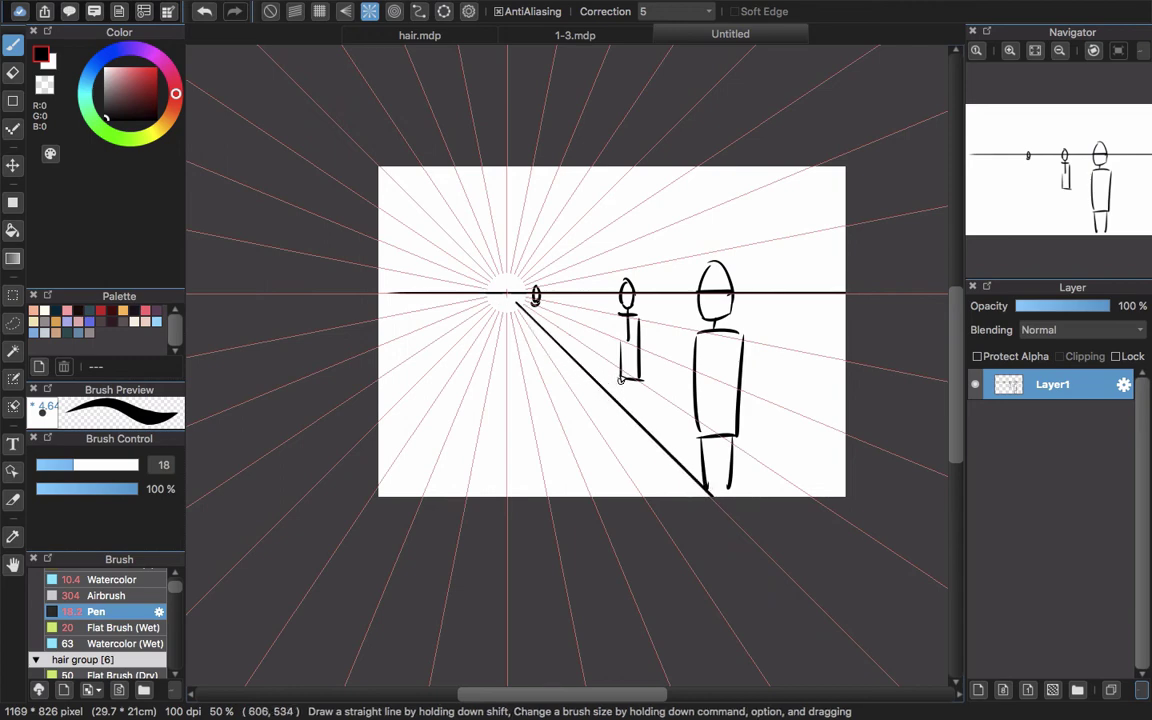
pyautogui.click(270, 12)
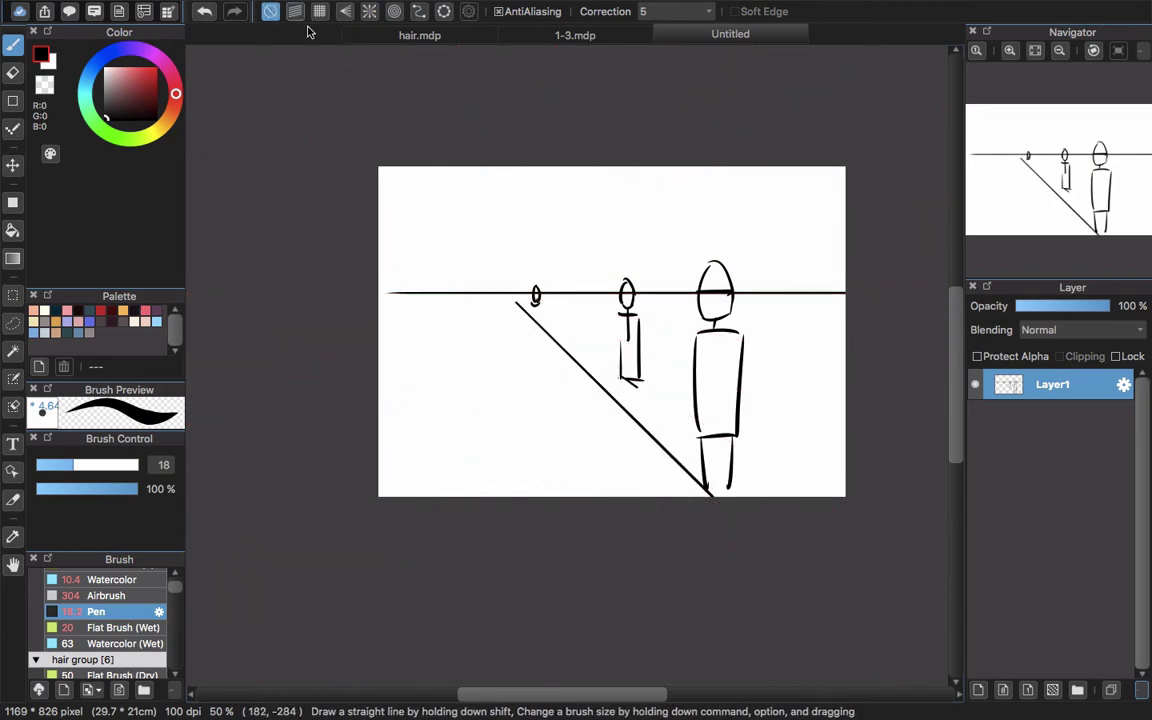
pyautogui.moveTo(620, 379)
pyautogui.mouseDown()
pyautogui.moveTo(620, 406)
pyautogui.moveTo(641, 415)
pyautogui.mouseUp()
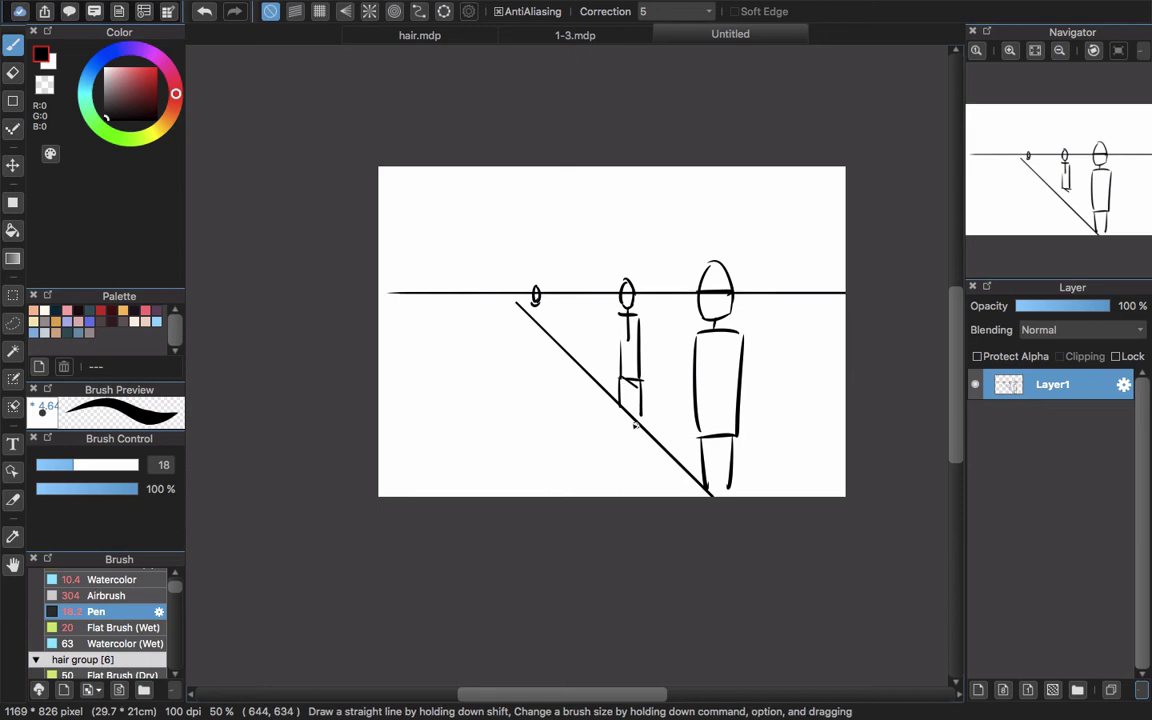
pyautogui.moveTo(536, 300)
pyautogui.mouseDown()
pyautogui.moveTo(539, 323)
pyautogui.moveTo(536, 297)
pyautogui.mouseUp()
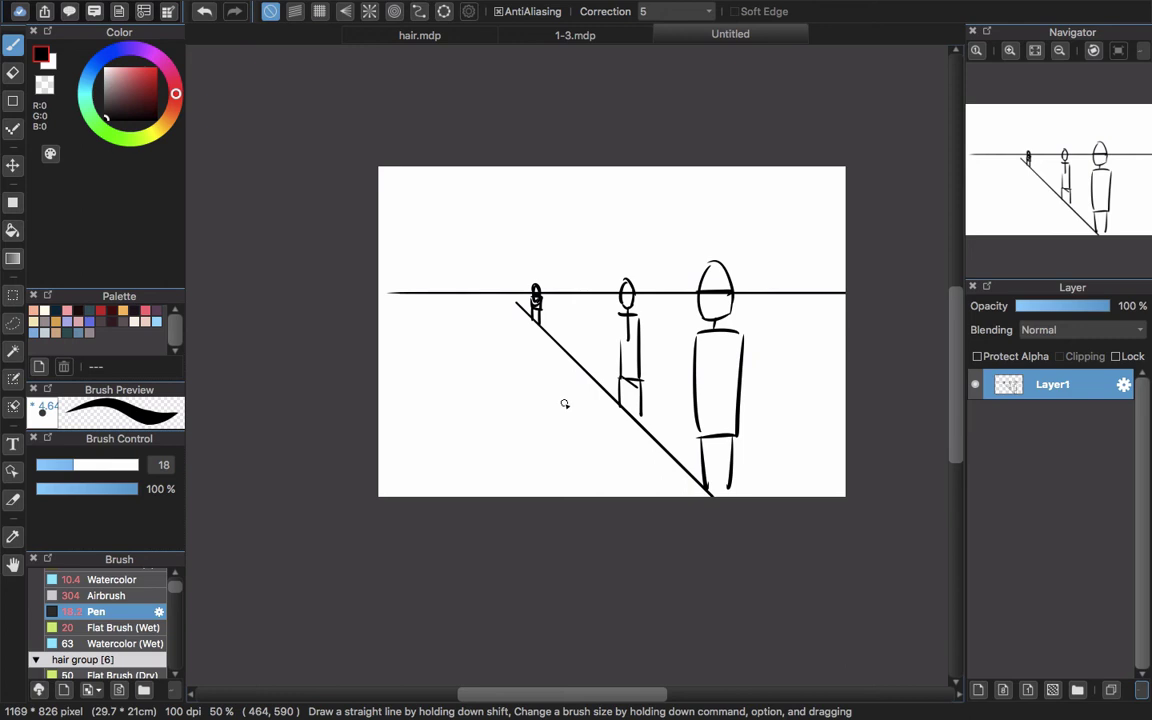
# - Draw building and street edges radiating from the vanishing point on both sides of the street with the vanishing point snap, and turn snapping off
pyautogui.click(369, 12)
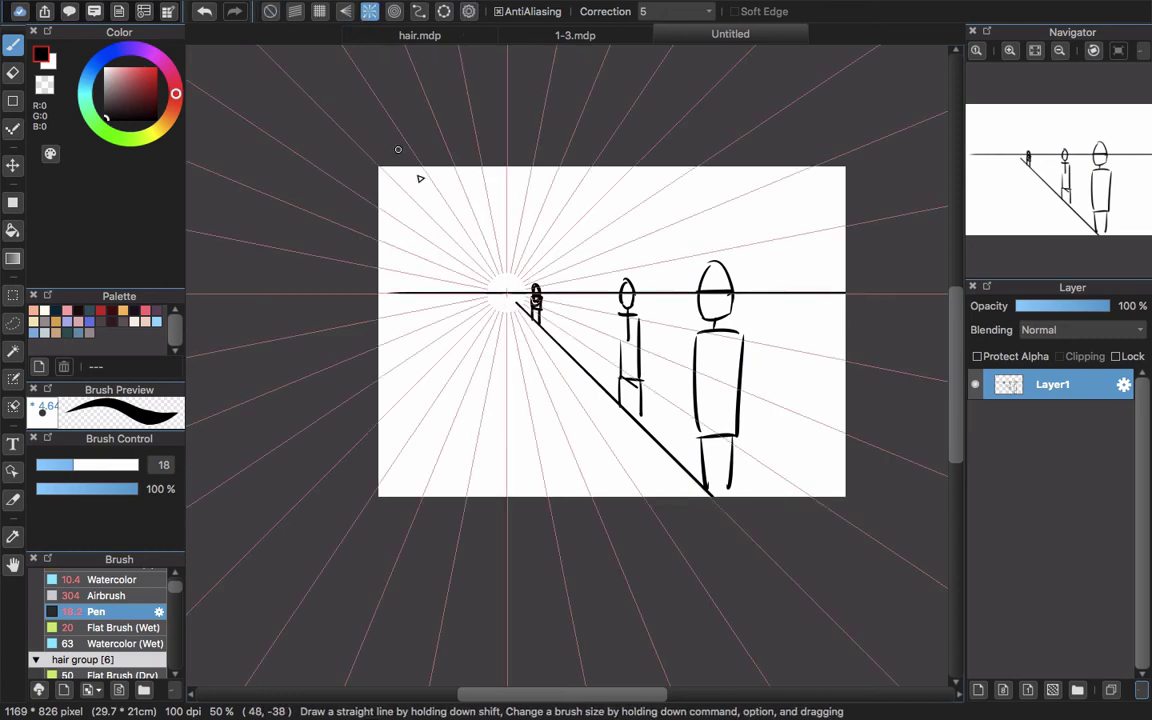
pyautogui.moveTo(415, 172); pyautogui.dragTo(519, 291)
pyautogui.moveTo(427, 478); pyautogui.dragTo(503, 302)
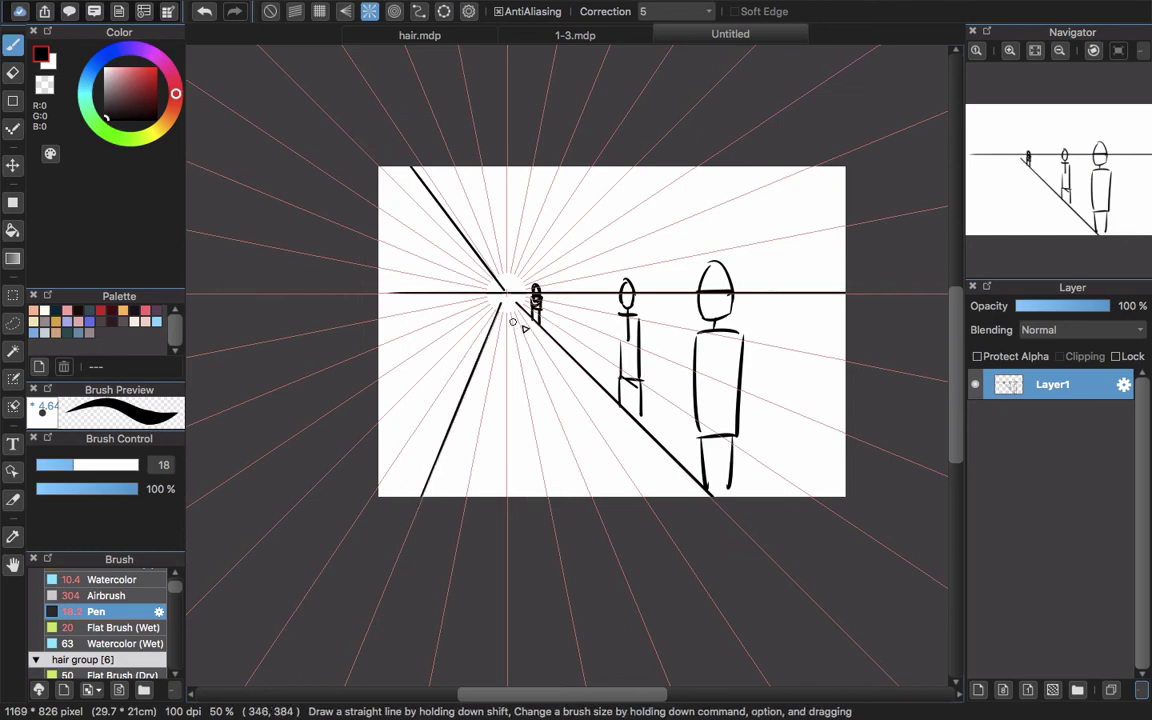
pyautogui.moveTo(682, 258); pyautogui.dragTo(872, 213)
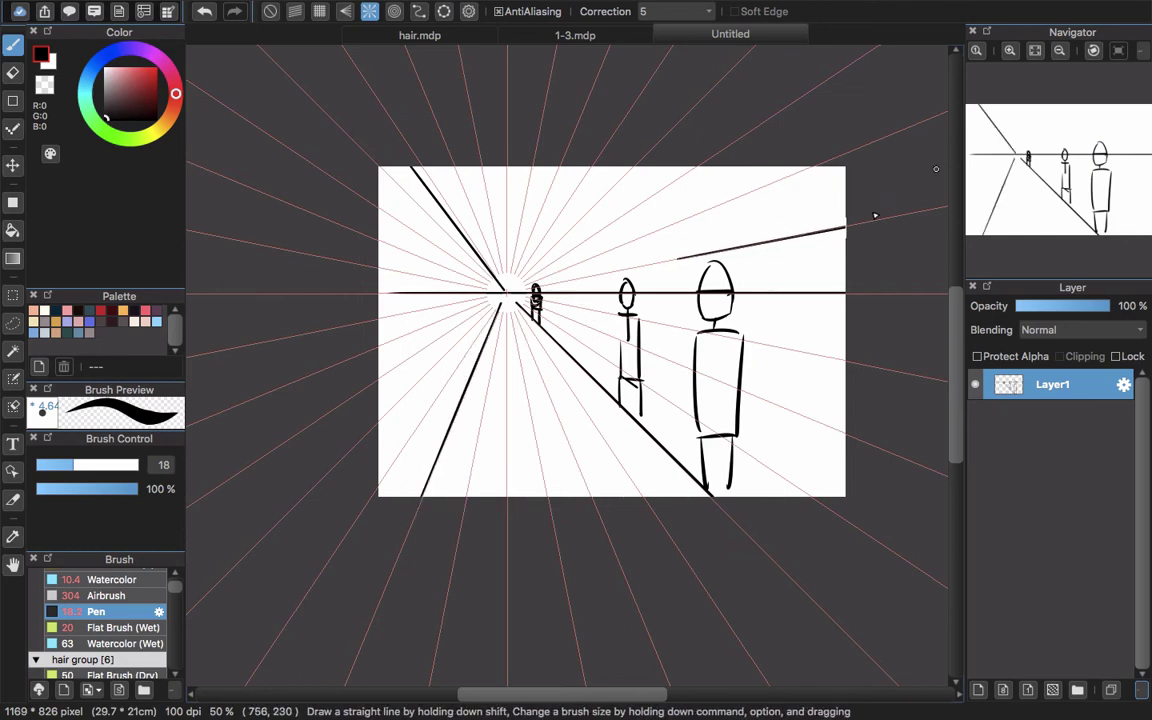
pyautogui.moveTo(675, 271); pyautogui.dragTo(845, 248)
pyautogui.moveTo(635, 226); pyautogui.dragTo(752, 168)
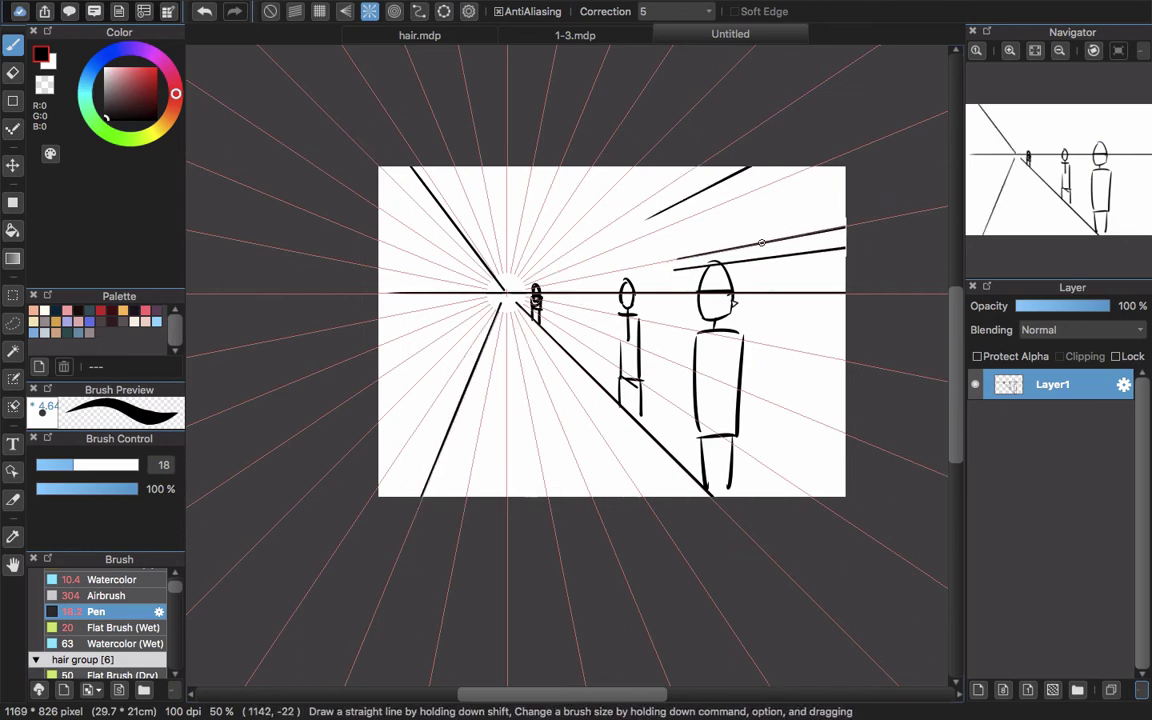
pyautogui.moveTo(674, 393); pyautogui.dragTo(845, 495)
pyautogui.click(270, 11)
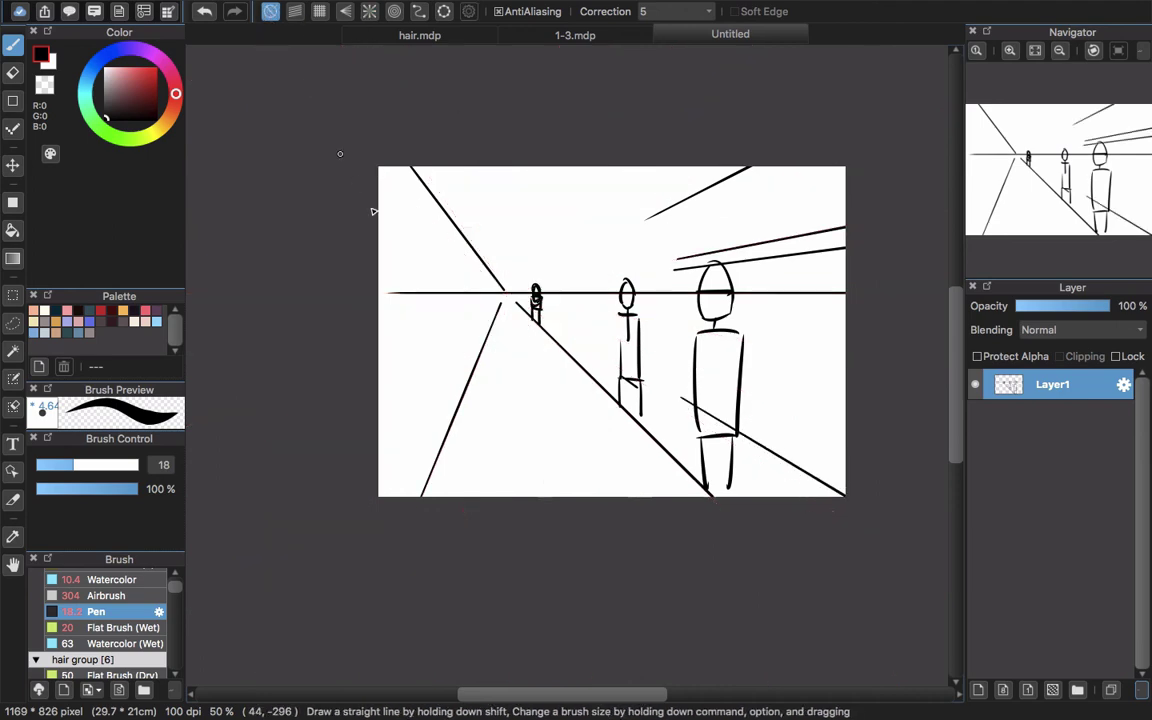
# - Draw vertical building edges freehand along the wall opposite the figures, extending them up to the canvas's upper edge
pyautogui.moveTo(432, 192); pyautogui.dragTo(438, 450)
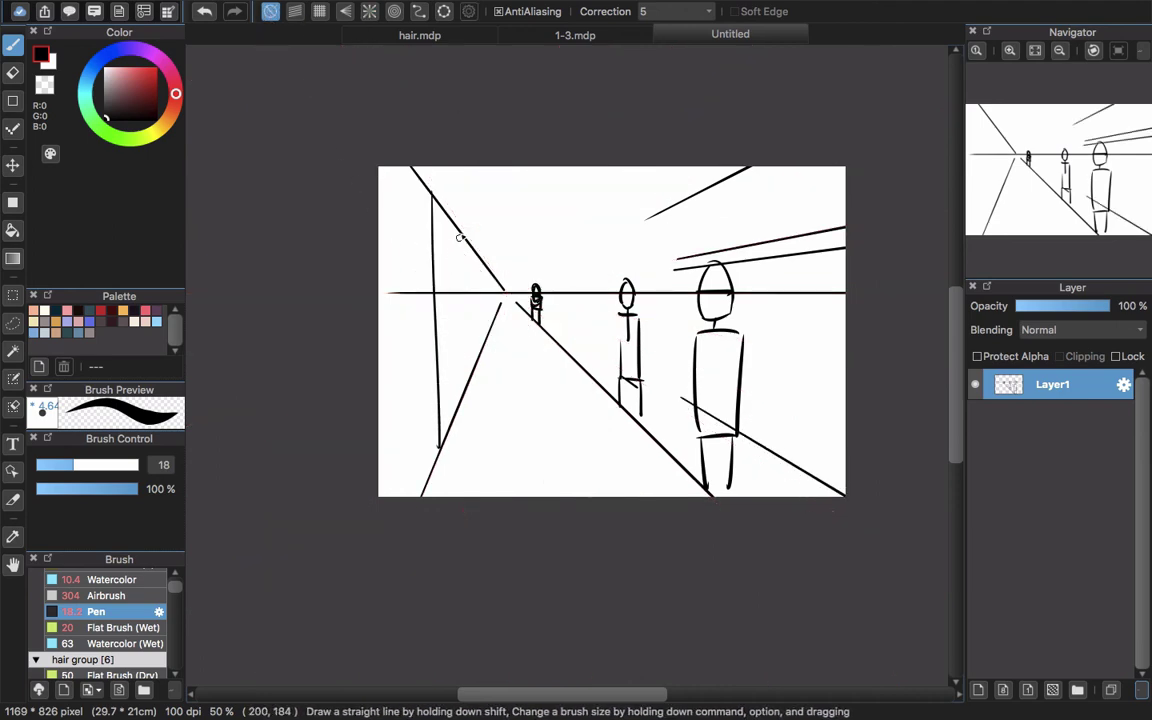
pyautogui.moveTo(461, 236); pyautogui.dragTo(467, 390)
pyautogui.moveTo(476, 247); pyautogui.dragTo(477, 349)
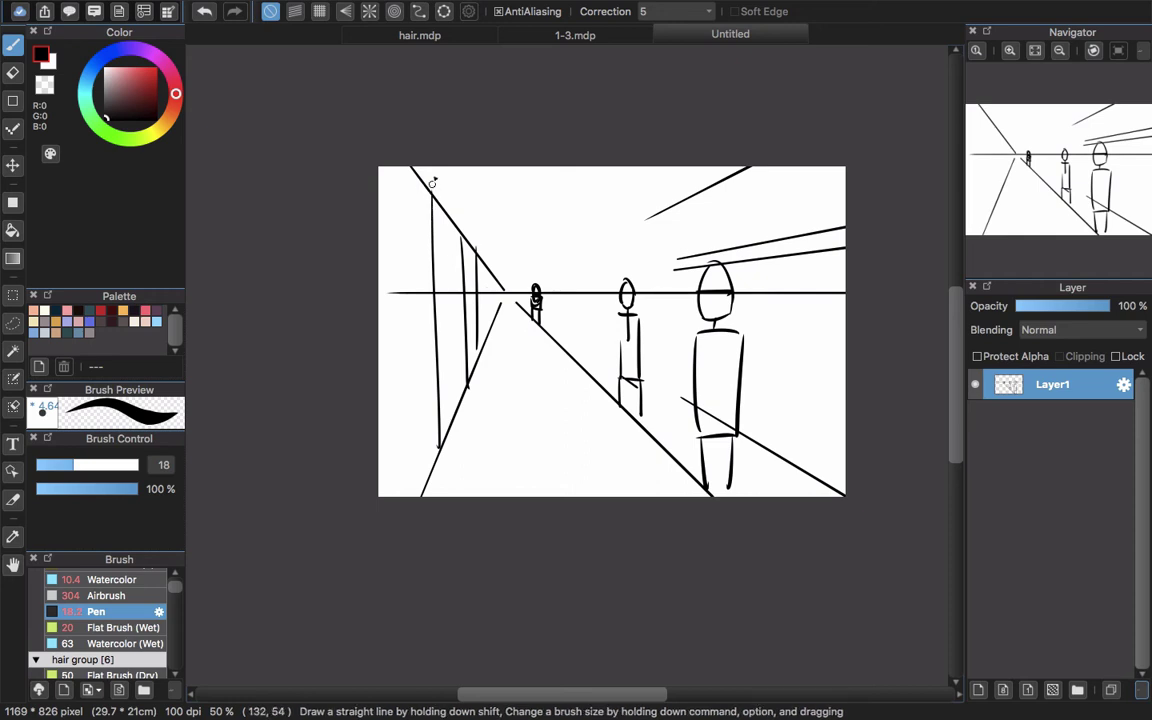
pyautogui.moveTo(431, 167)
pyautogui.mouseDown()
pyautogui.moveTo(432, 196)
pyautogui.moveTo(468, 234)
pyautogui.mouseUp()
pyautogui.press('super+z')
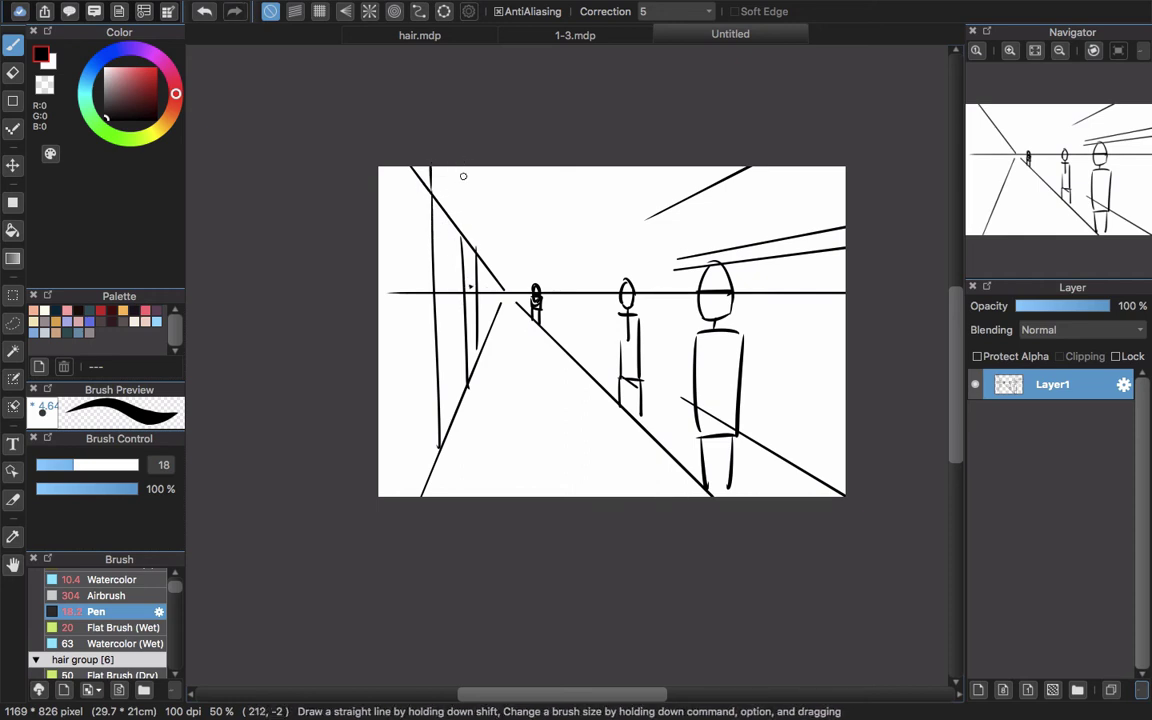
pyautogui.moveTo(472, 163)
pyautogui.mouseDown()
pyautogui.moveTo(476, 250)
pyautogui.moveTo(463, 246)
pyautogui.mouseUp()
# - Draw vertical building edges on the wall behind the large figure, undoing the stroke near the middle figure
pyautogui.moveTo(743, 168); pyautogui.dragTo(754, 495)
pyautogui.moveTo(792, 160); pyautogui.dragTo(805, 495)
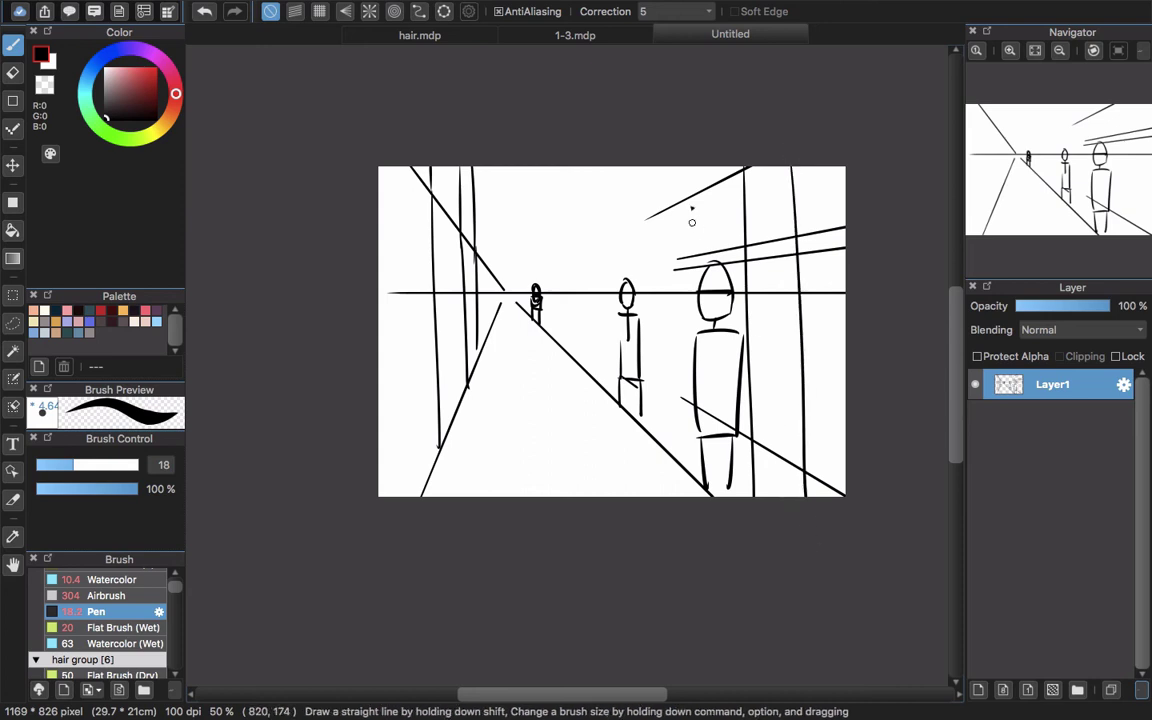
pyautogui.moveTo(625, 167); pyautogui.dragTo(609, 438)
pyautogui.press('super+z')
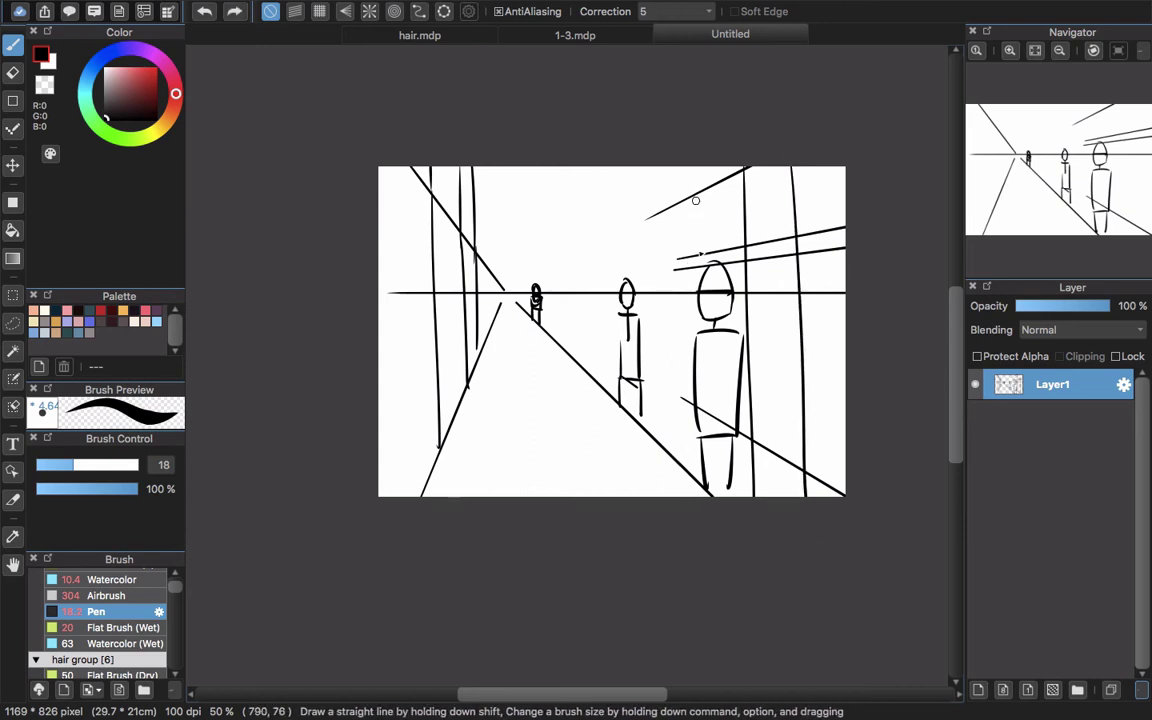
pyautogui.moveTo(696, 201); pyautogui.dragTo(698, 425)
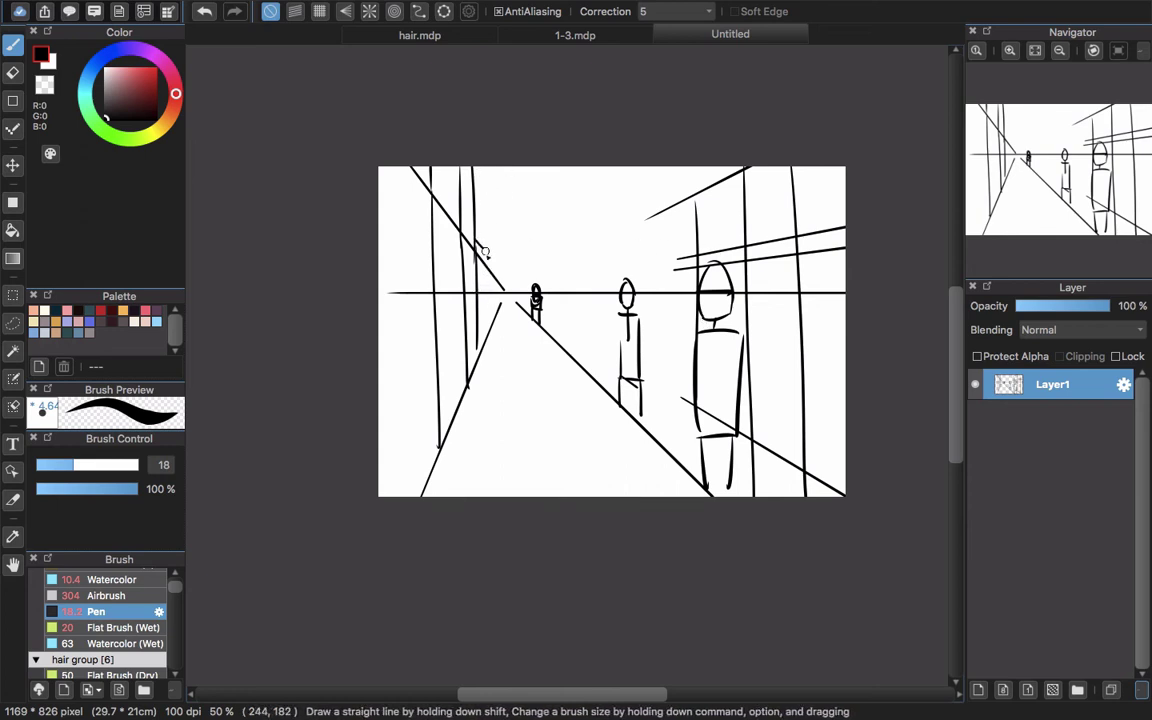
# - Add a roof corner to the wall opposite the figures, and sketch a doorway with a small figure at its base
pyautogui.moveTo(477, 241); pyautogui.dragTo(486, 261)
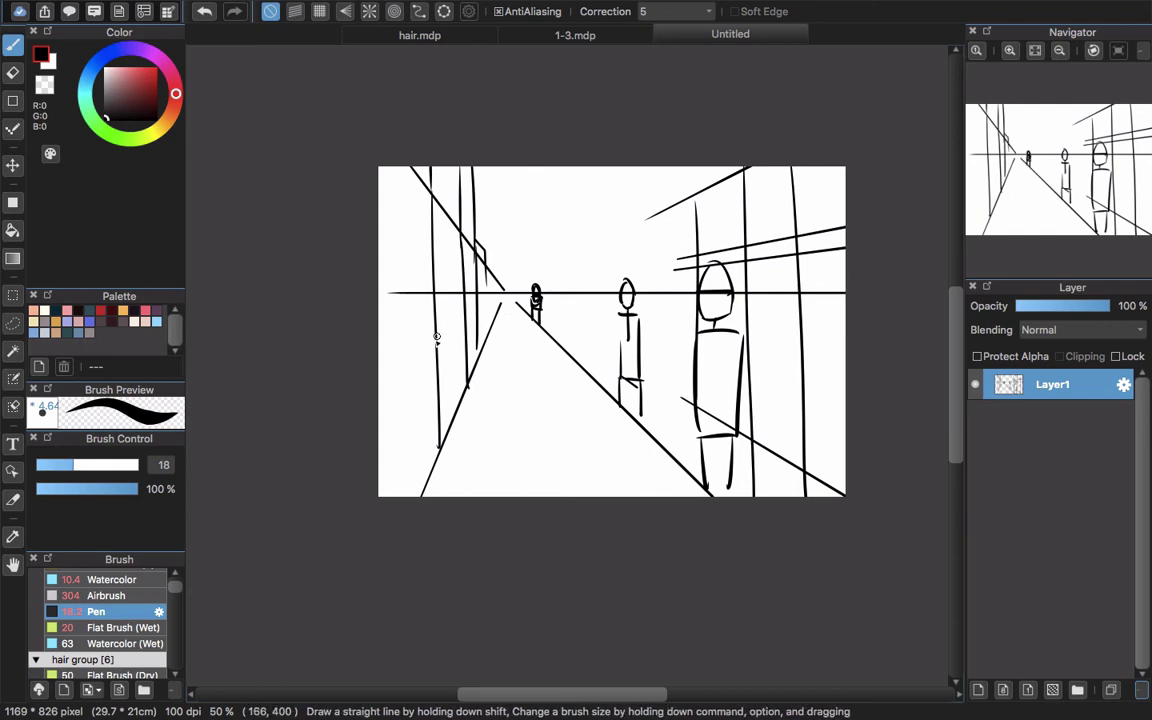
pyautogui.moveTo(439, 337)
pyautogui.mouseDown()
pyautogui.moveTo(461, 323)
pyautogui.moveTo(463, 399)
pyautogui.moveTo(448, 411)
pyautogui.mouseUp()
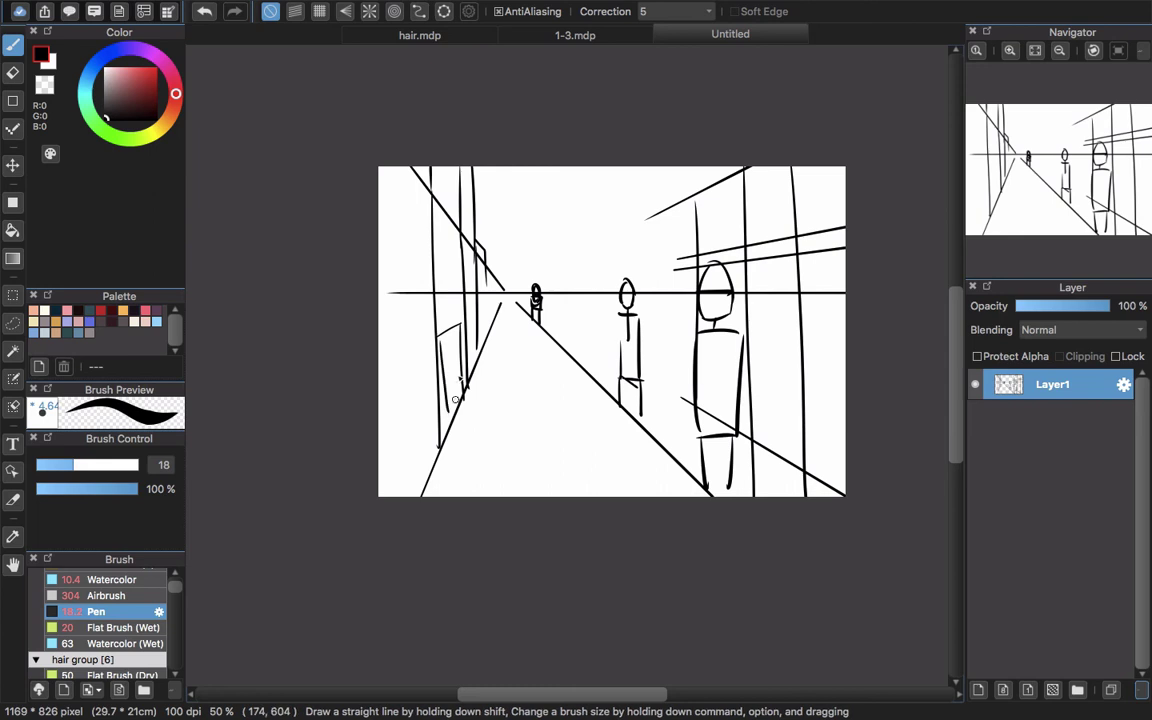
pyautogui.moveTo(457, 346); pyautogui.dragTo(461, 398)
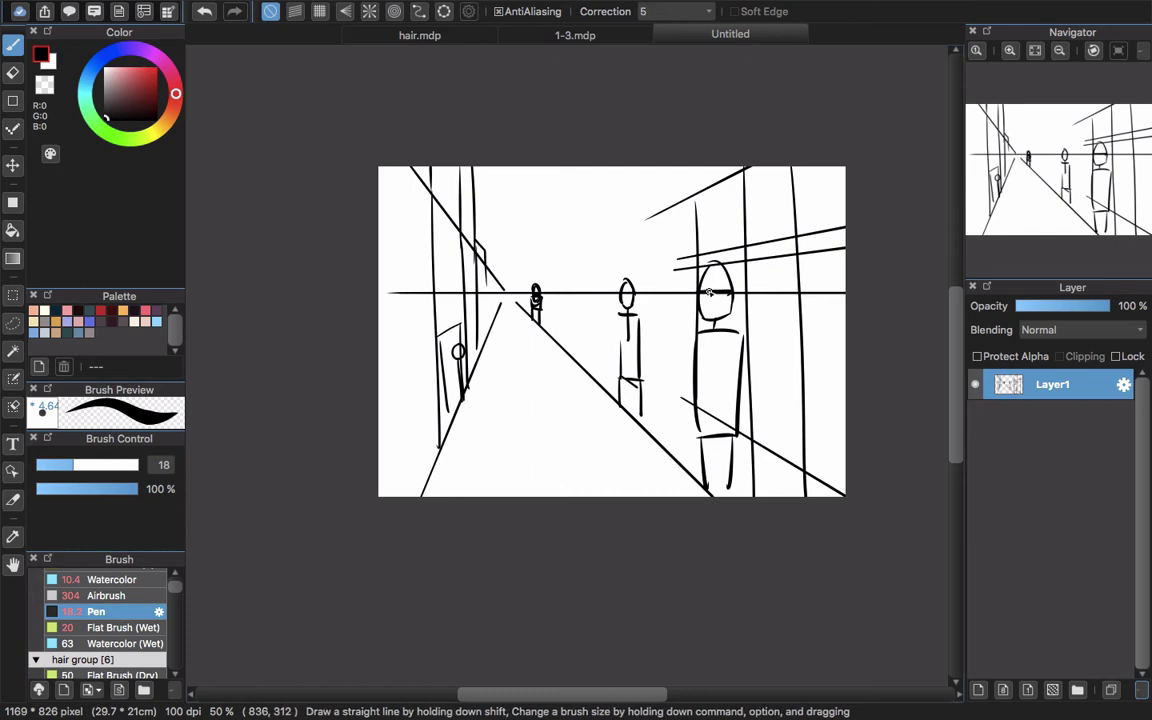
# - Reinforce the eye line through the large figure's head, and draw more vertical building edges around the large and middle figures
pyautogui.moveTo(679, 292); pyautogui.dragTo(750, 290)
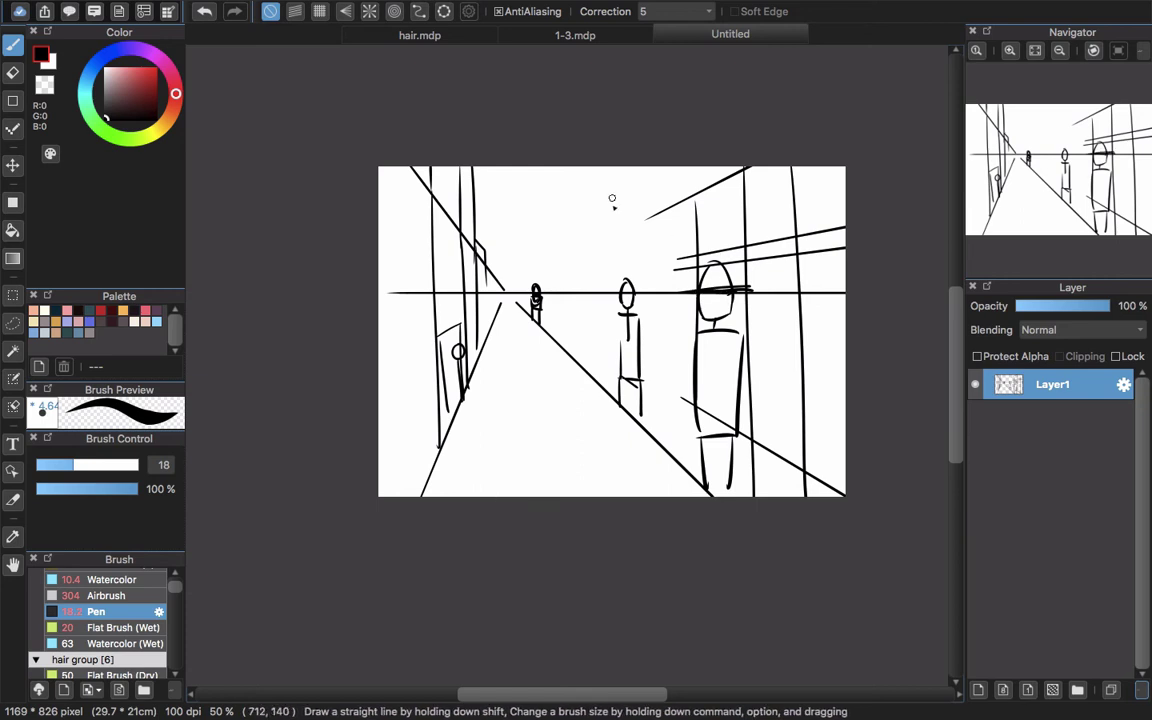
pyautogui.moveTo(692, 192)
pyautogui.mouseDown()
pyautogui.moveTo(689, 412)
pyautogui.moveTo(703, 420)
pyautogui.moveTo(706, 495)
pyautogui.mouseUp()
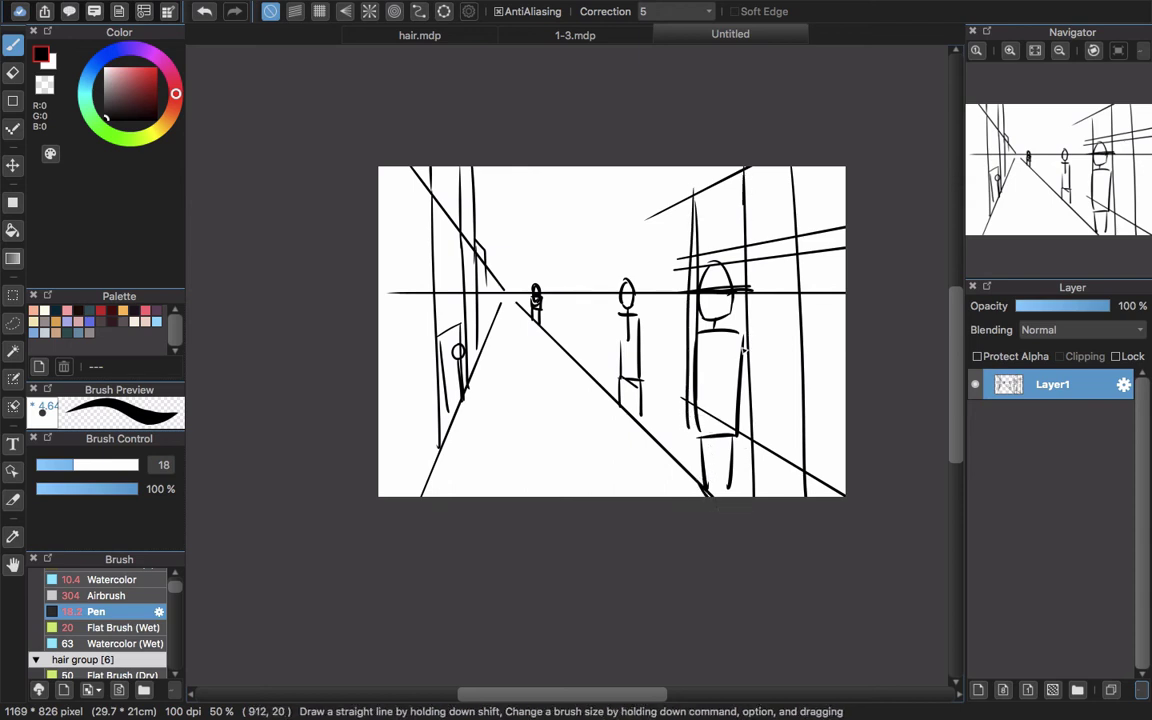
pyautogui.moveTo(630, 168); pyautogui.dragTo(648, 436)
pyautogui.moveTo(656, 150); pyautogui.dragTo(654, 449)
pyautogui.moveTo(640, 253); pyautogui.dragTo(639, 436)
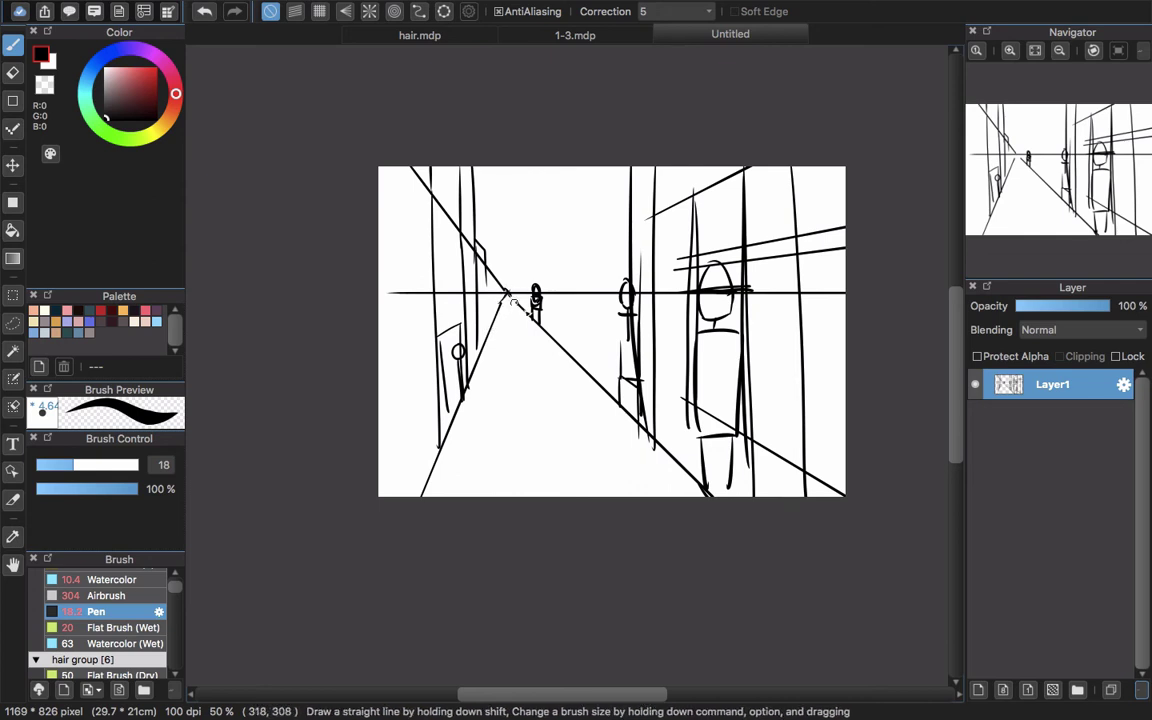
# - Erase the vanishing point, the distant small figure and the horizon line around them at the street's far end
pyautogui.moveTo(508, 290); pyautogui.dragTo(562, 268)
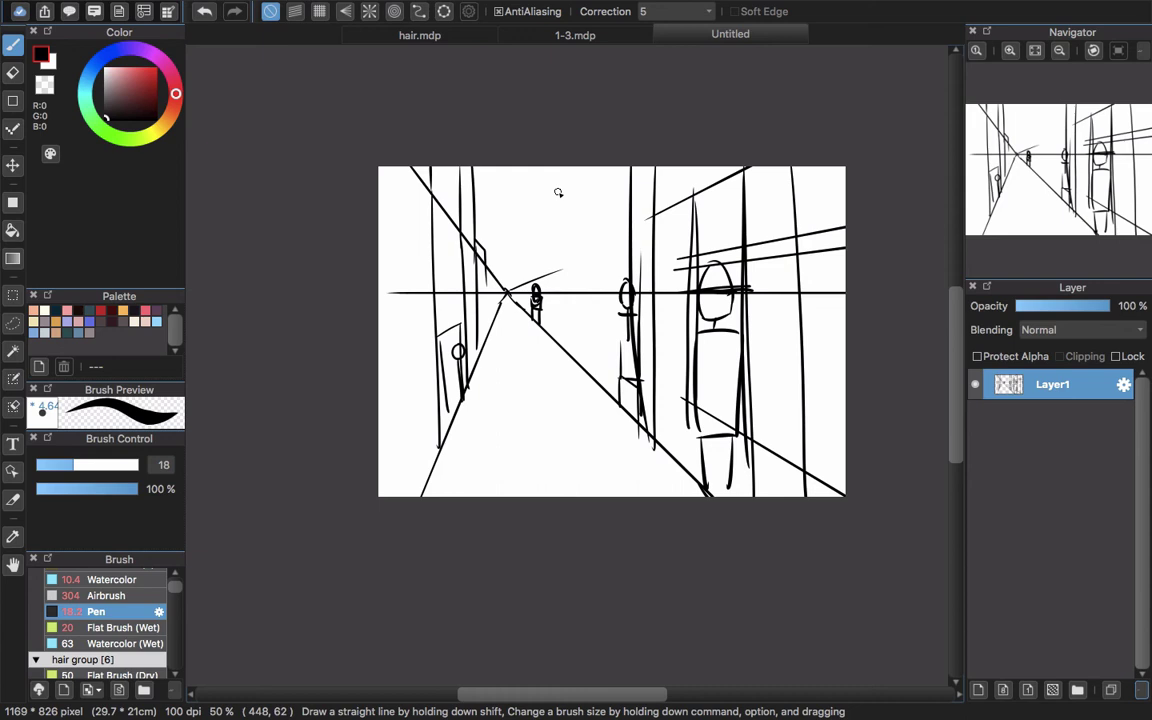
pyautogui.press('e')
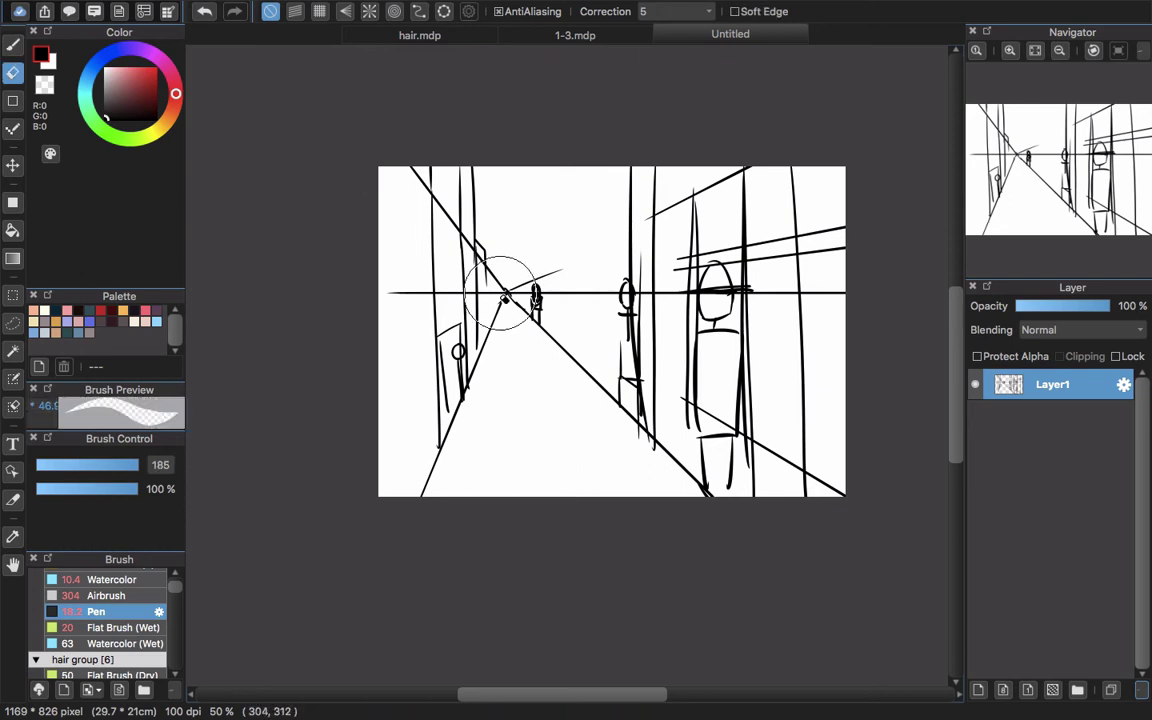
pyautogui.moveTo(509, 283)
pyautogui.mouseDown()
pyautogui.moveTo(538, 273)
pyautogui.moveTo(547, 320)
pyautogui.moveTo(586, 294)
pyautogui.mouseUp()
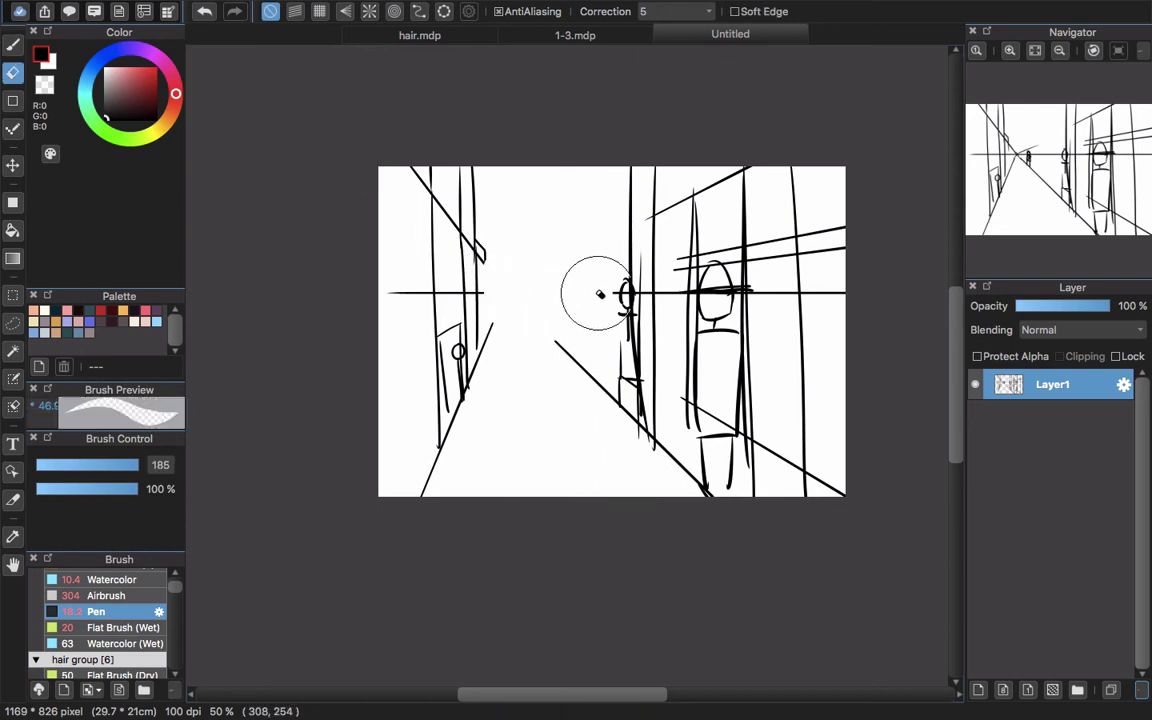
pyautogui.moveTo(395, 294); pyautogui.dragTo(481, 297)
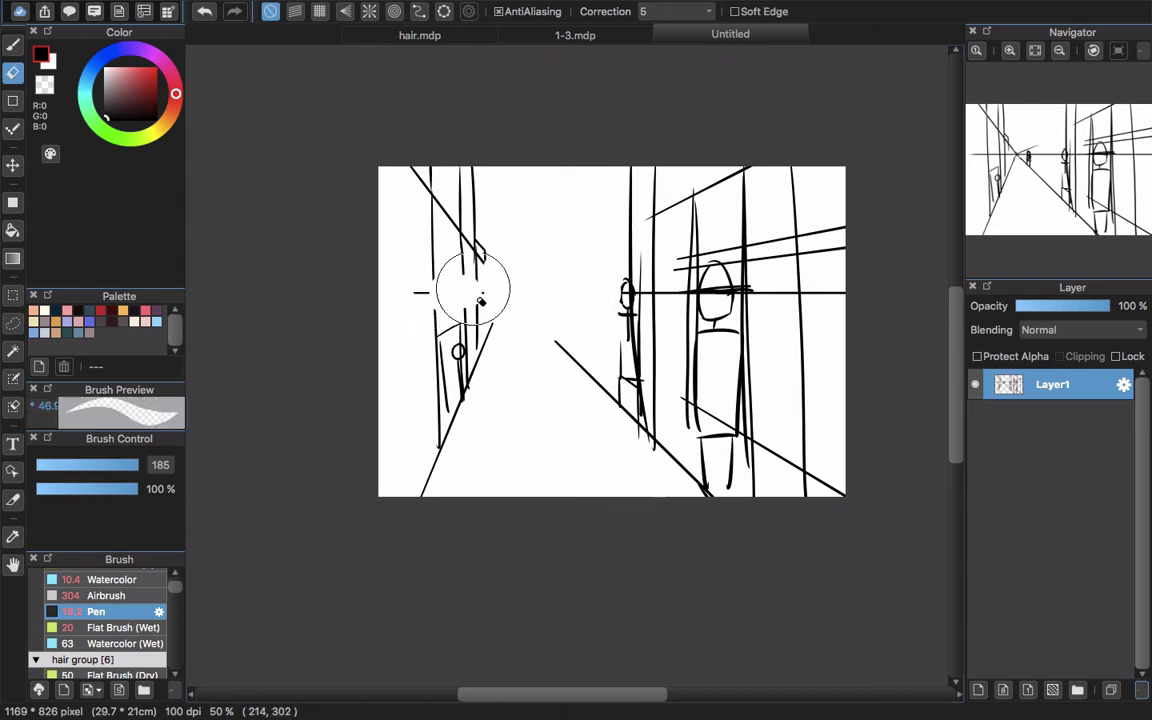
# - Close the far end of the street with a wall, drawing its vertical sides, ground line and upper edge freehand
pyautogui.press('b')
pyautogui.moveTo(475, 170); pyautogui.dragTo(483, 306)
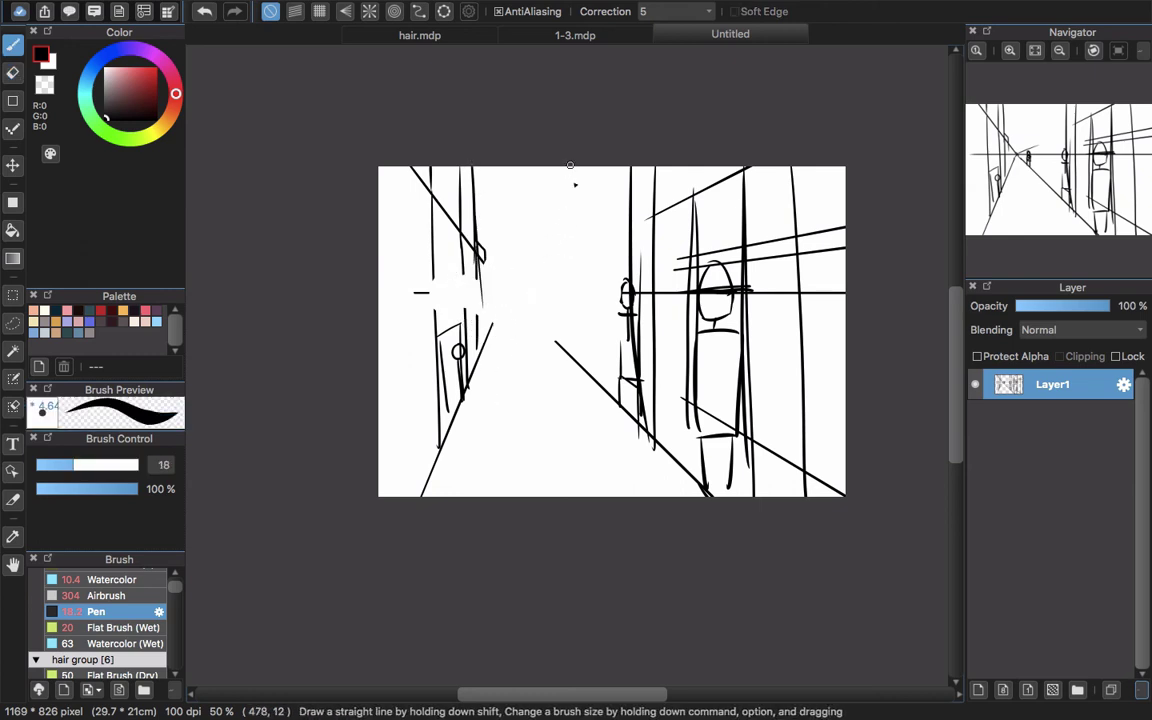
pyautogui.moveTo(571, 172); pyautogui.dragTo(583, 314)
pyautogui.press('super+z')
pyautogui.moveTo(581, 168); pyautogui.dragTo(593, 372)
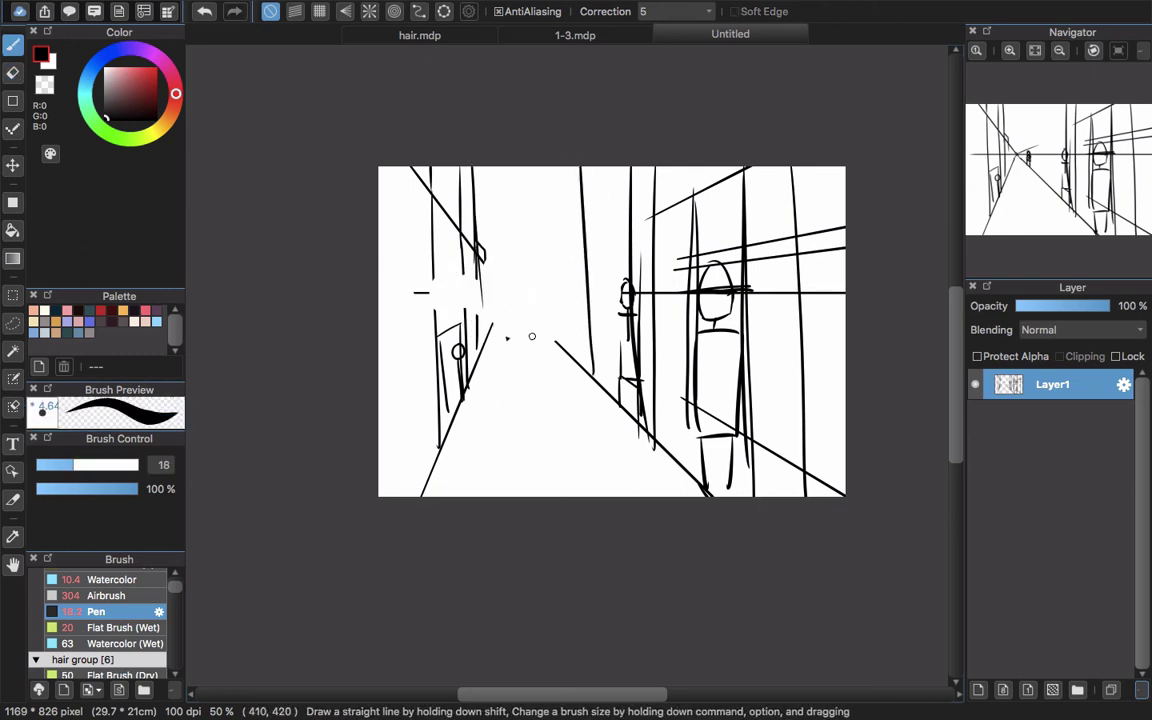
pyautogui.moveTo(481, 349); pyautogui.dragTo(595, 345)
pyautogui.hotkey('ctrl', 'z')
pyautogui.moveTo(485, 355); pyautogui.dragTo(598, 357)
pyautogui.moveTo(473, 177); pyautogui.dragTo(570, 174)
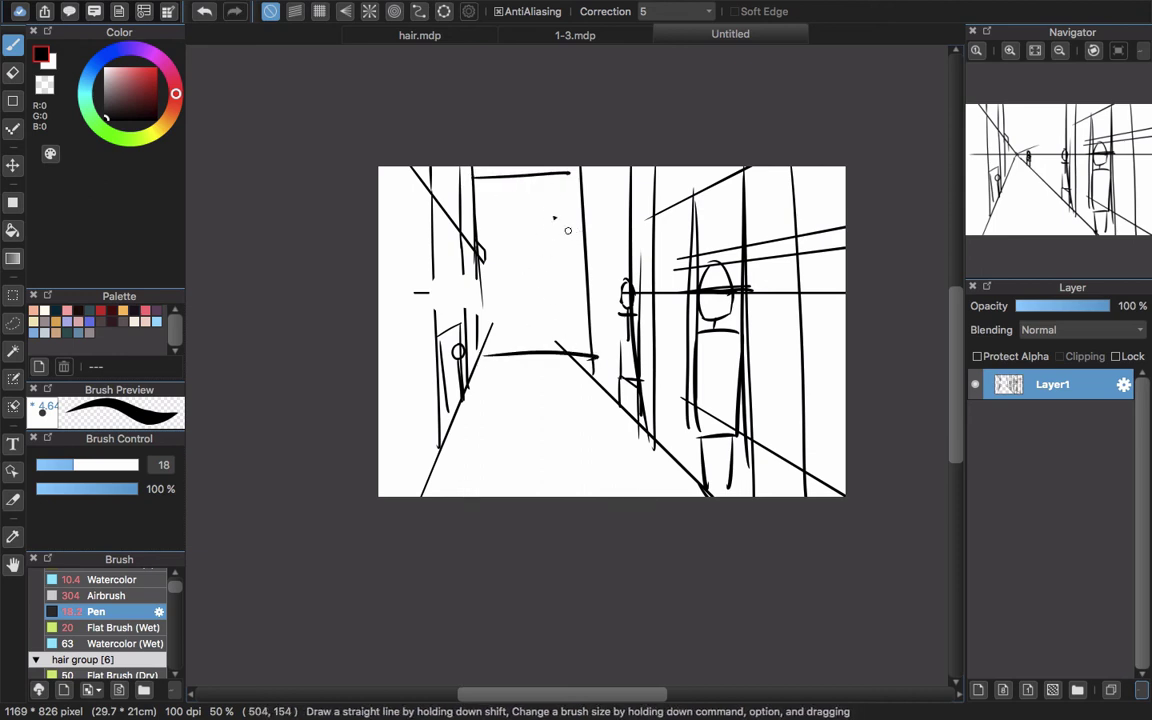
pyautogui.moveTo(526, 224)
pyautogui.mouseDown()
pyautogui.moveTo(528, 266)
pyautogui.moveTo(564, 217)
pyautogui.mouseUp()
pyautogui.moveTo(532, 267); pyautogui.dragTo(572, 261)
pyautogui.moveTo(577, 219)
pyautogui.mouseDown()
pyautogui.moveTo(578, 251)
pyautogui.moveTo(525, 304)
pyautogui.mouseUp()
pyautogui.press('super+z')
pyautogui.press('super+z')
pyautogui.press('super+z')
pyautogui.press('super+z')
# - Draw a rectangular window with central vertical bars on the far end wall
pyautogui.moveTo(523, 249); pyautogui.dragTo(581, 247)
pyautogui.moveTo(525, 303); pyautogui.dragTo(562, 298)
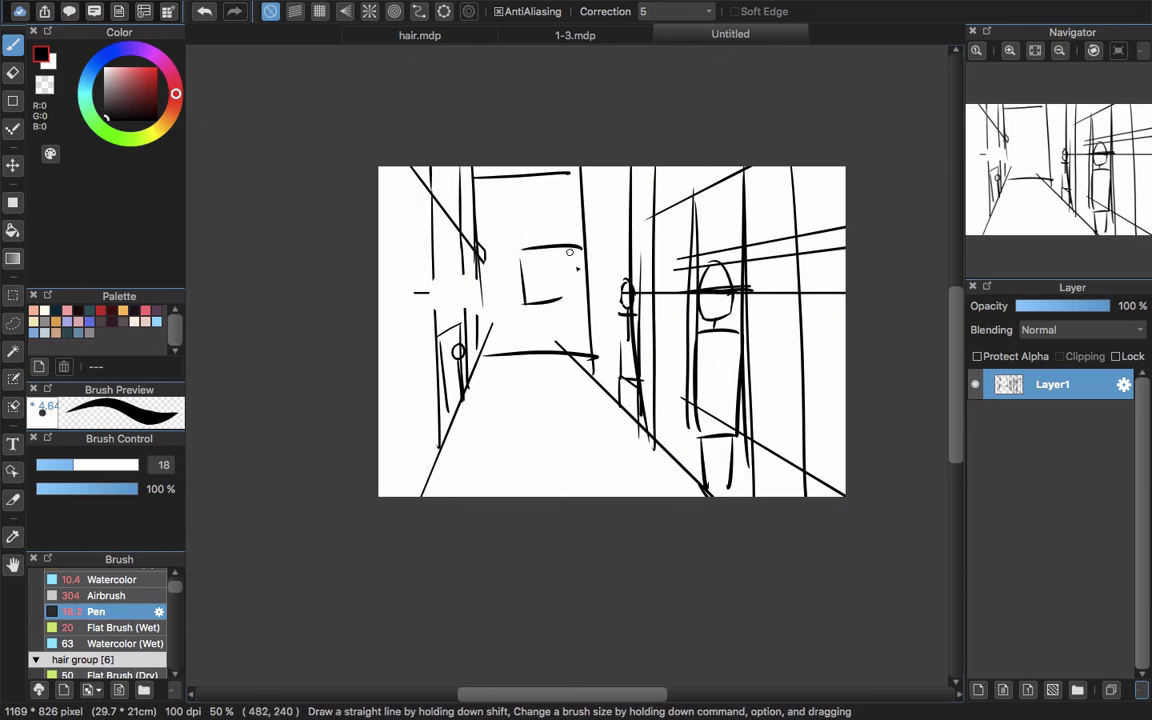
pyautogui.moveTo(573, 254)
pyautogui.mouseDown()
pyautogui.moveTo(576, 306)
pyautogui.moveTo(553, 303)
pyautogui.mouseUp()
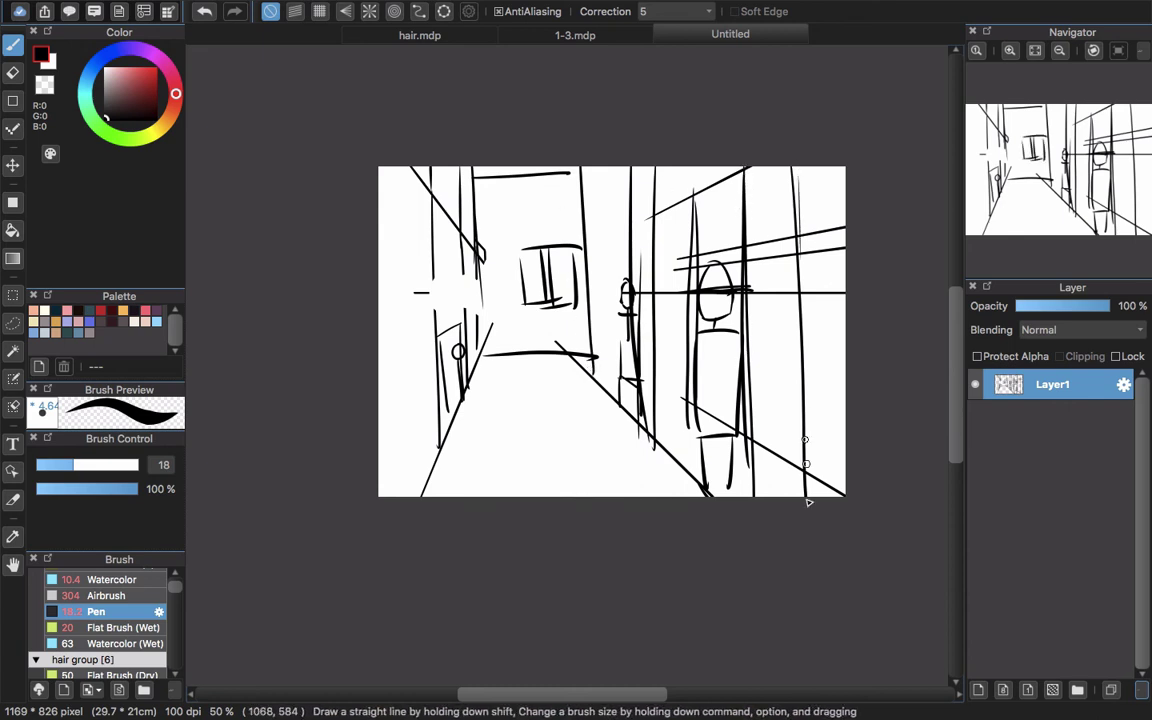
# - Add a receding line above the large figure, and draw a small rectangular sign reading 1-A high on the wall between the figures
pyautogui.moveTo(693, 205); pyautogui.dragTo(785, 174)
pyautogui.moveTo(685, 182)
pyautogui.mouseDown()
pyautogui.moveTo(652, 186)
pyautogui.moveTo(646, 211)
pyautogui.mouseUp()
pyautogui.moveTo(648, 211)
pyautogui.mouseDown()
pyautogui.moveTo(690, 204)
pyautogui.moveTo(653, 192)
pyautogui.moveTo(671, 200)
pyautogui.mouseUp()
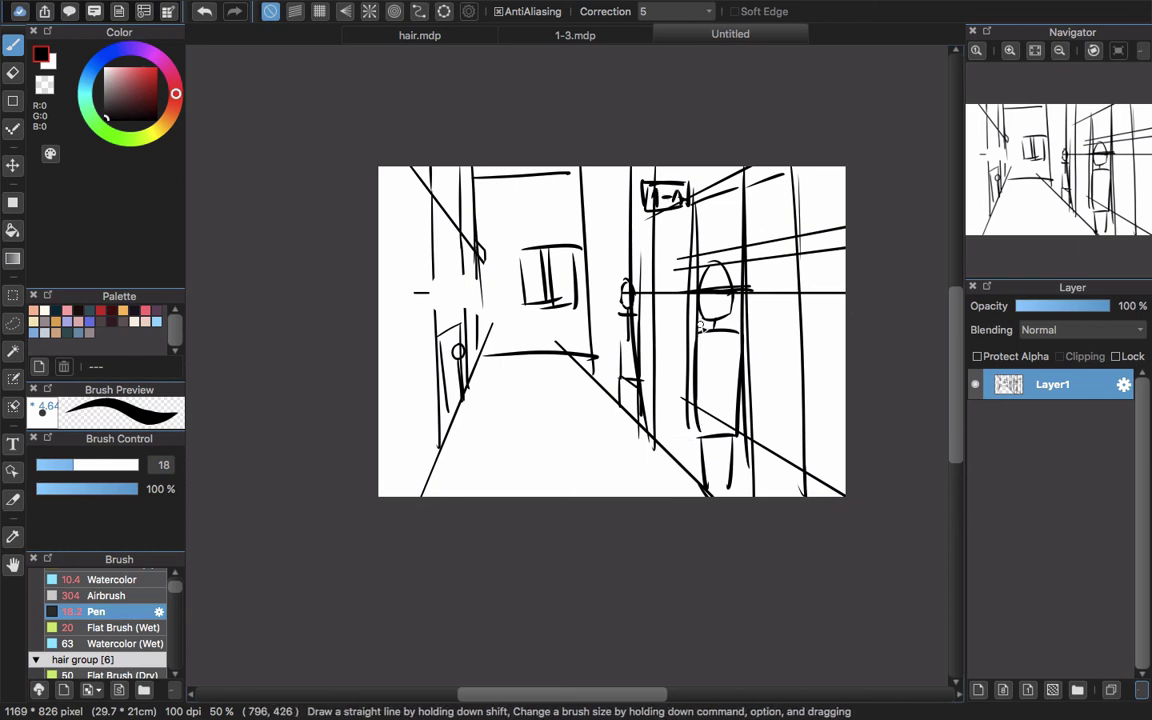
# - Draw two outstretched arms on the large figure and extend its legs down past the canvas's lower edge
pyautogui.moveTo(694, 338); pyautogui.dragTo(657, 381)
pyautogui.moveTo(745, 346); pyautogui.dragTo(781, 364)
pyautogui.moveTo(701, 437); pyautogui.dragTo(697, 504)
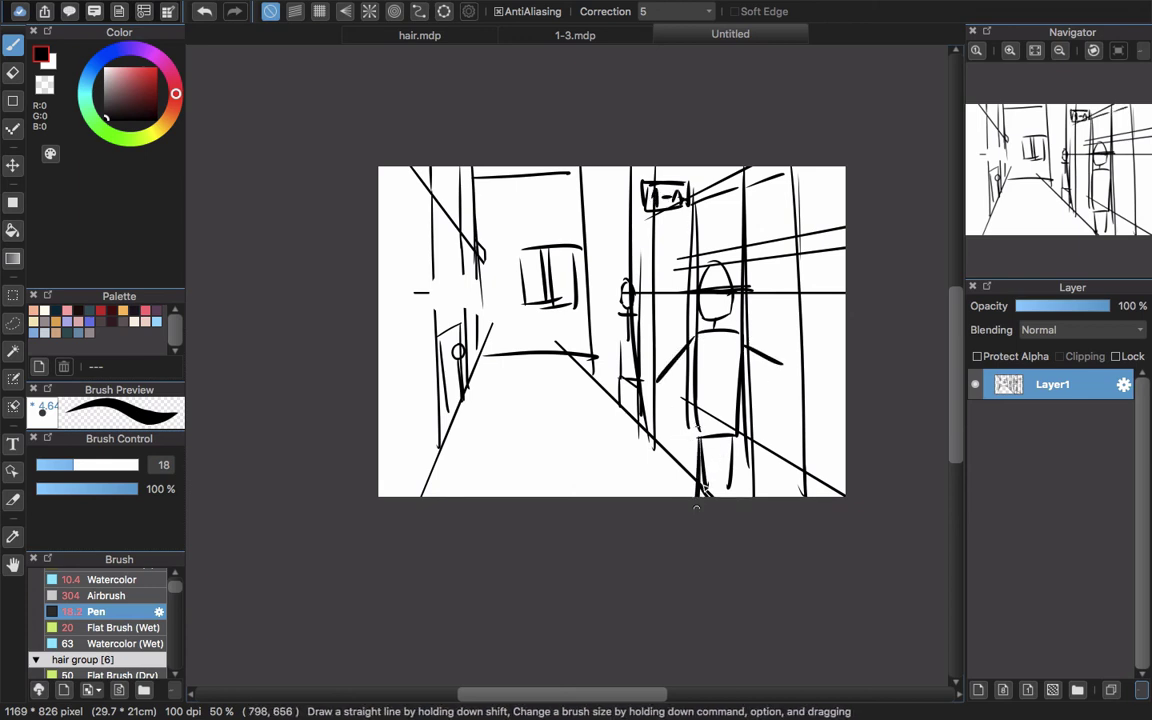
pyautogui.moveTo(738, 440); pyautogui.dragTo(754, 504)
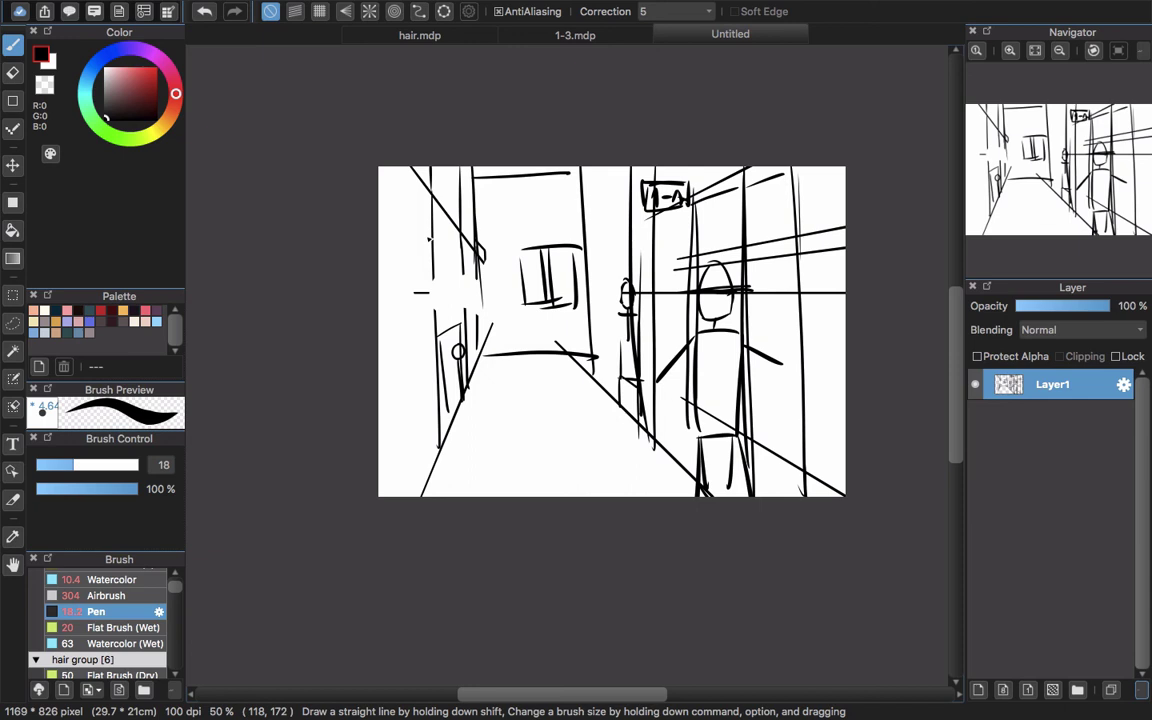
# - Clear the whole street drawing from Layer1 and deselect
pyautogui.press('super+a')
pyautogui.press('Delete')
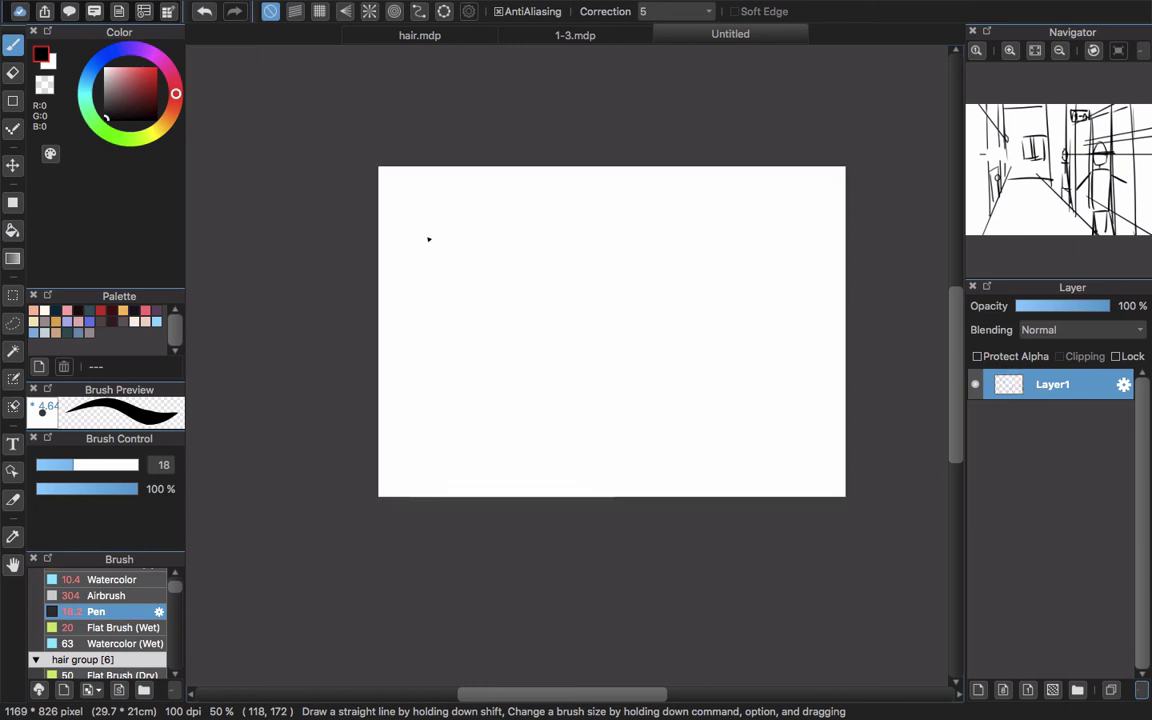
pyautogui.press('super+d')
# - Sketch a tall building seen from below, with two roof edges sloping from a peak, a central vertical edge and converging side edges
pyautogui.moveTo(452, 496)
pyautogui.mouseDown()
pyautogui.moveTo(550, 278)
pyautogui.moveTo(650, 288)
pyautogui.moveTo(649, 327)
pyautogui.mouseUp()
pyautogui.moveTo(683, 431); pyautogui.dragTo(690, 490)
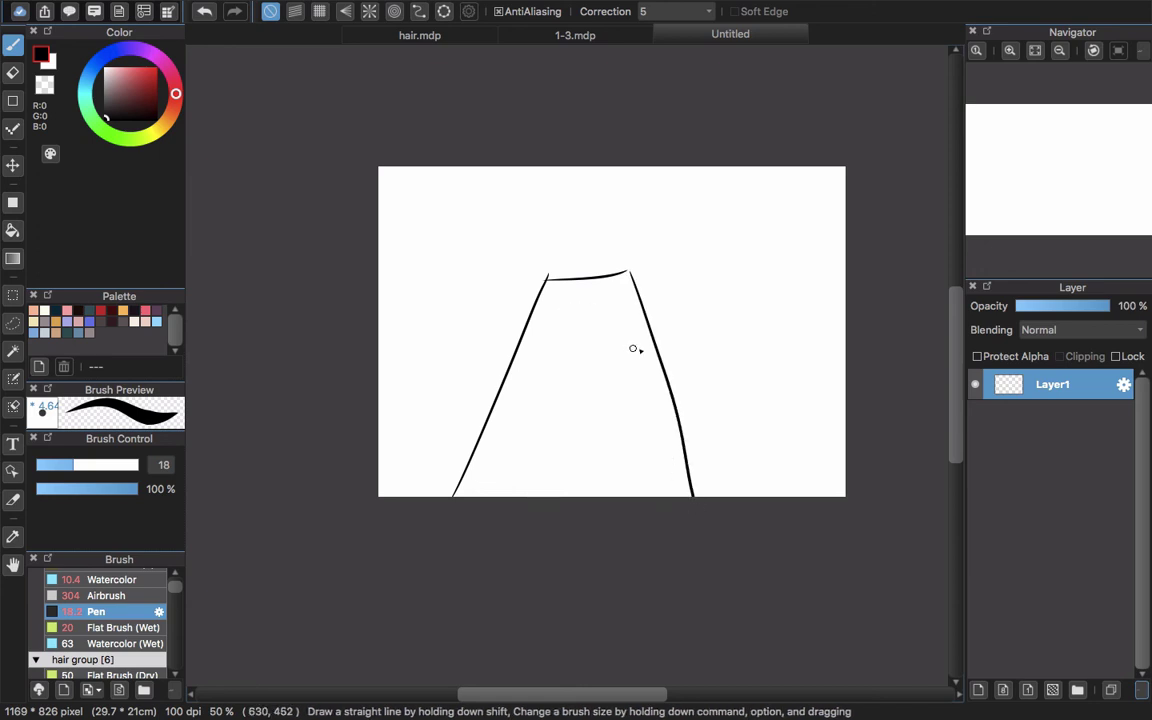
pyautogui.press('super+z')
pyautogui.moveTo(549, 273)
pyautogui.mouseDown()
pyautogui.moveTo(638, 203)
pyautogui.moveTo(650, 450)
pyautogui.mouseUp()
pyautogui.moveTo(638, 203)
pyautogui.mouseDown()
pyautogui.moveTo(740, 340)
pyautogui.moveTo(742, 450)
pyautogui.mouseUp()
pyautogui.press('super+z')
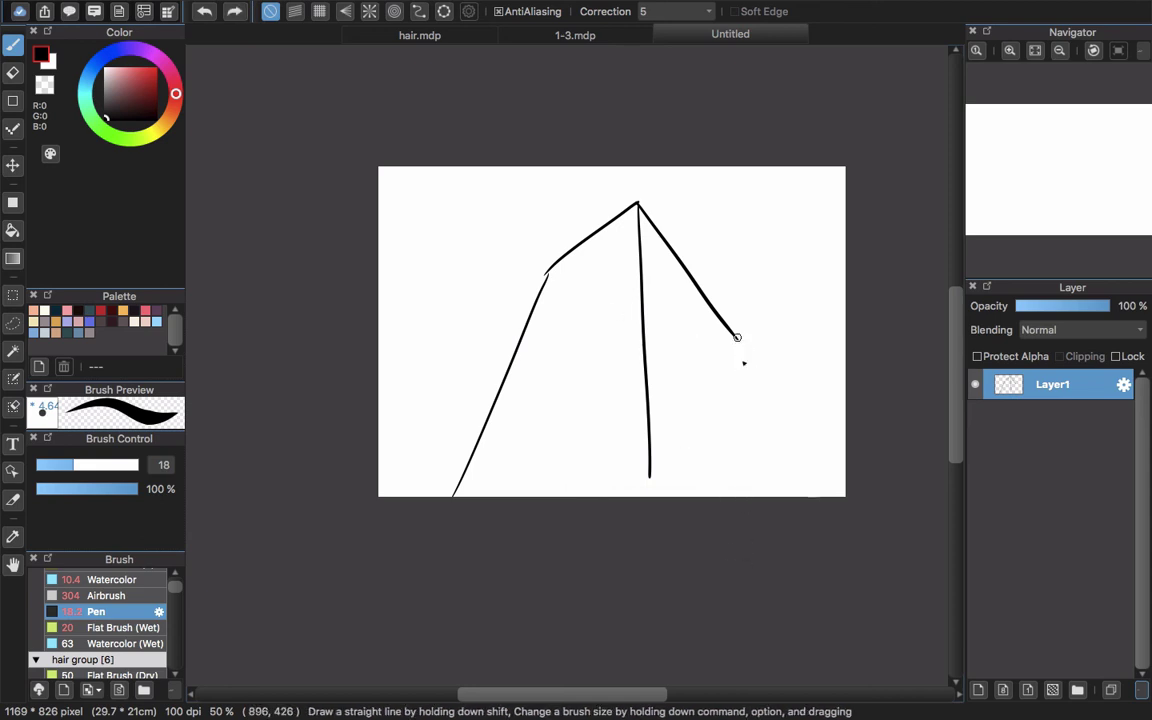
pyautogui.moveTo(738, 343); pyautogui.dragTo(777, 496)
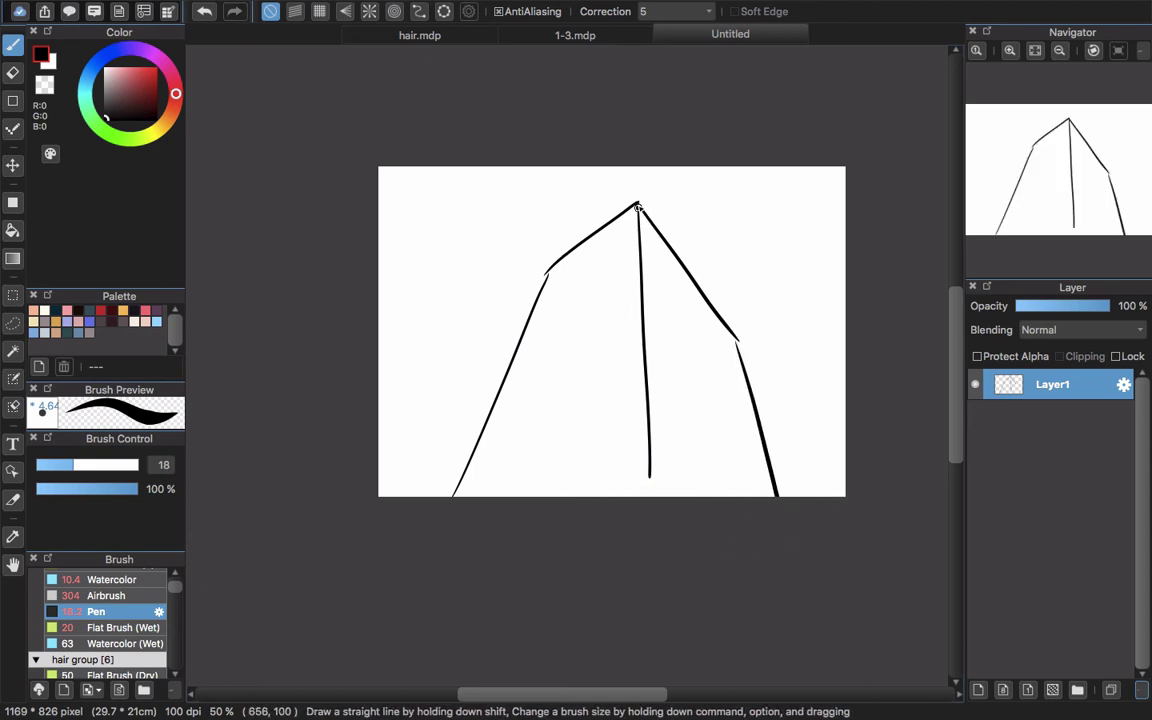
# - Add guide lines extending the building's vertical edges upward and its roof and wall edges outward to both sides, showing three-point perspective
pyautogui.moveTo(548, 258); pyautogui.dragTo(612, 168)
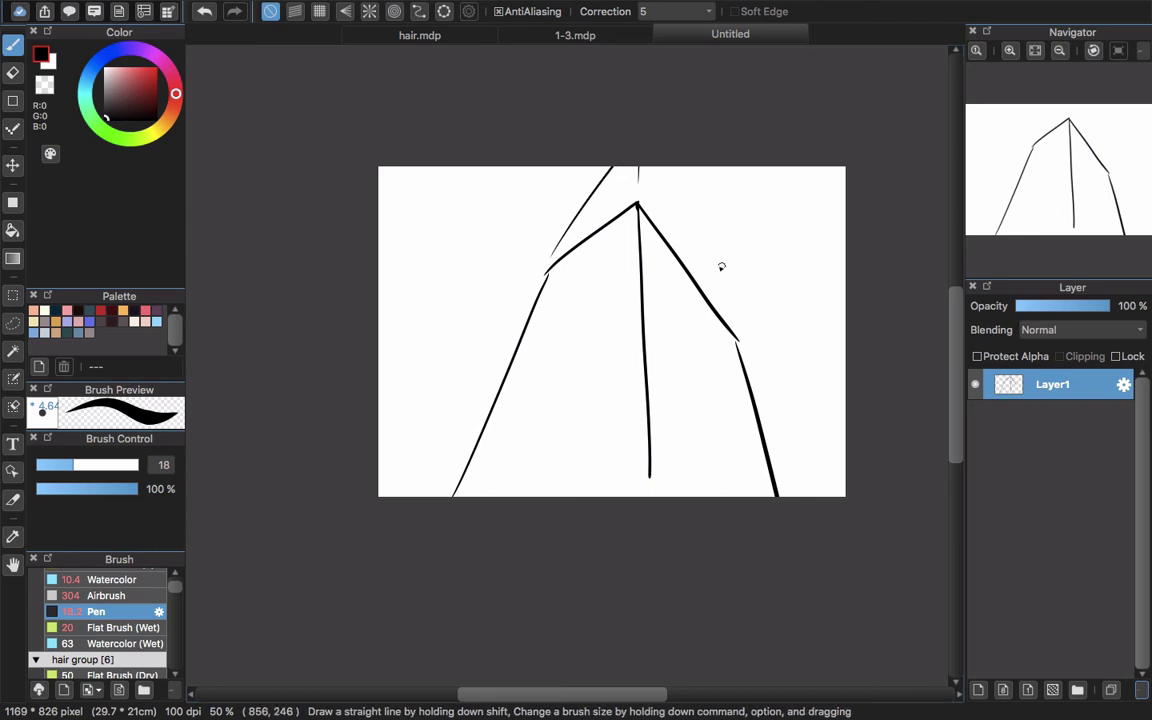
pyautogui.moveTo(697, 190); pyautogui.dragTo(747, 405)
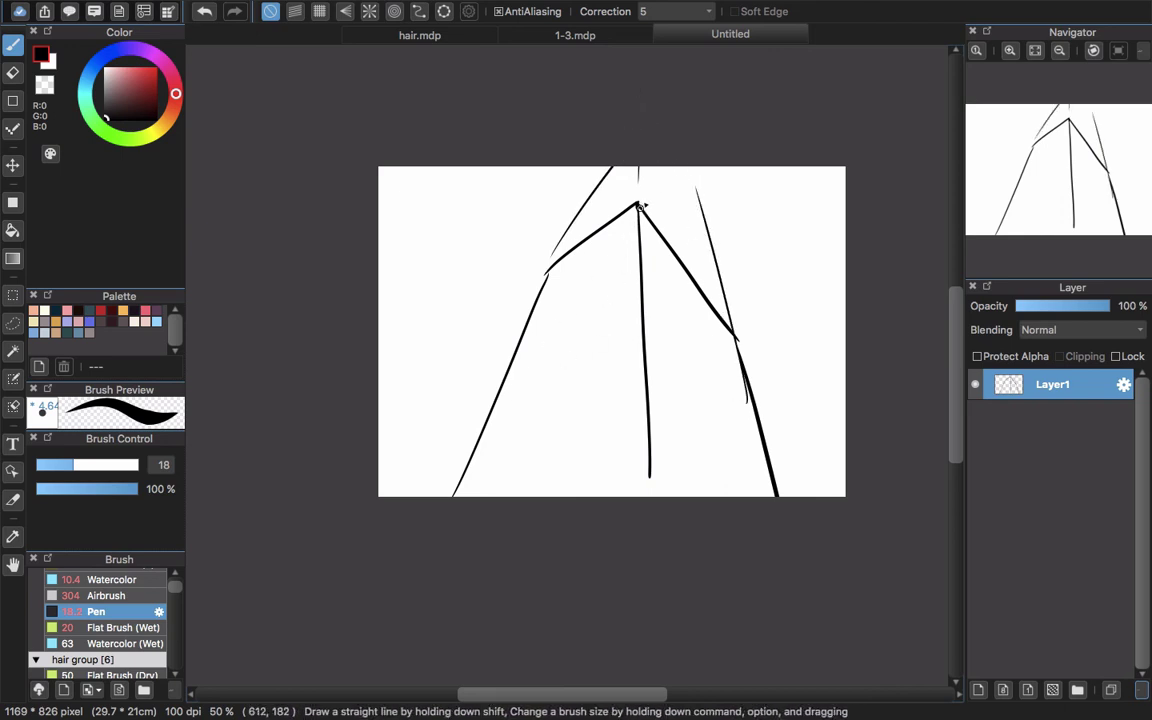
pyautogui.moveTo(636, 205); pyautogui.dragTo(415, 373)
pyautogui.moveTo(612, 317); pyautogui.dragTo(448, 377)
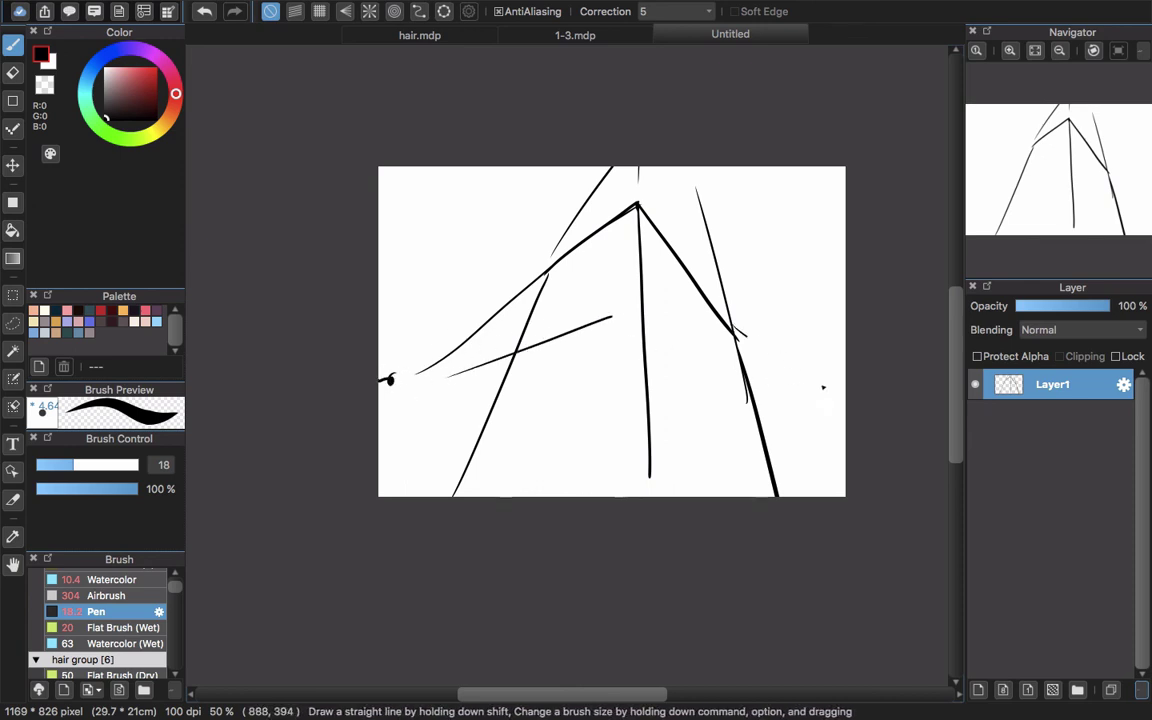
pyautogui.moveTo(734, 336); pyautogui.dragTo(848, 424)
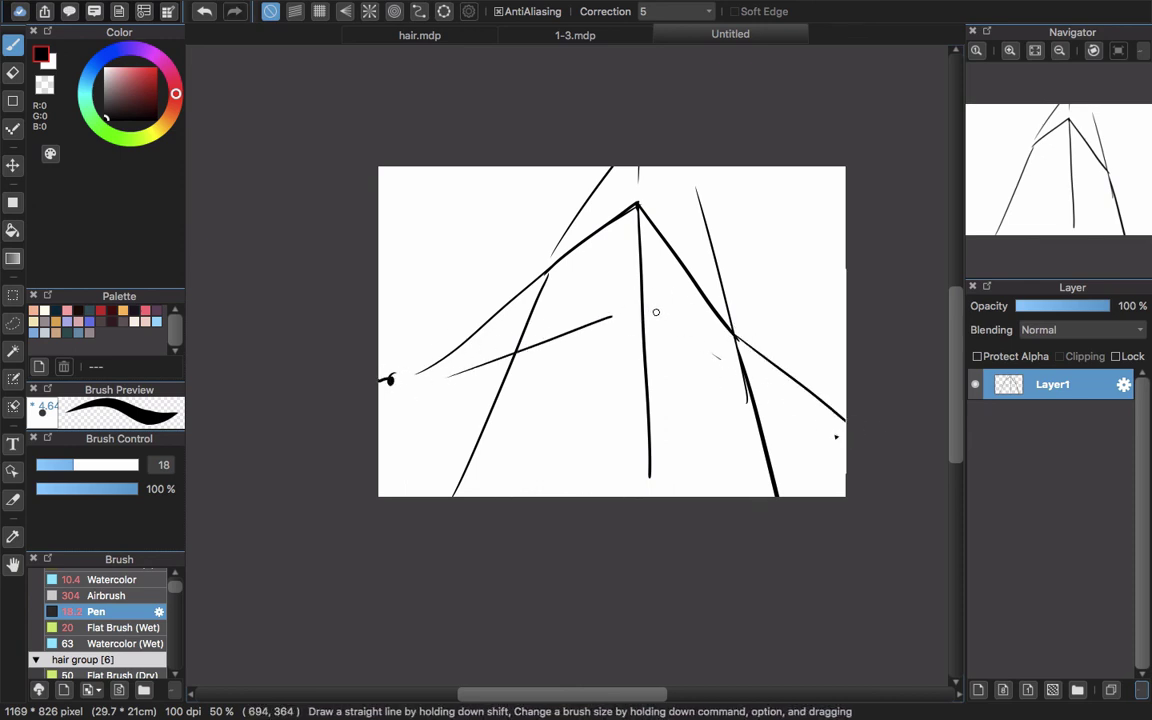
pyautogui.moveTo(712, 353); pyautogui.dragTo(848, 447)
pyautogui.moveTo(766, 417); pyautogui.dragTo(846, 446)
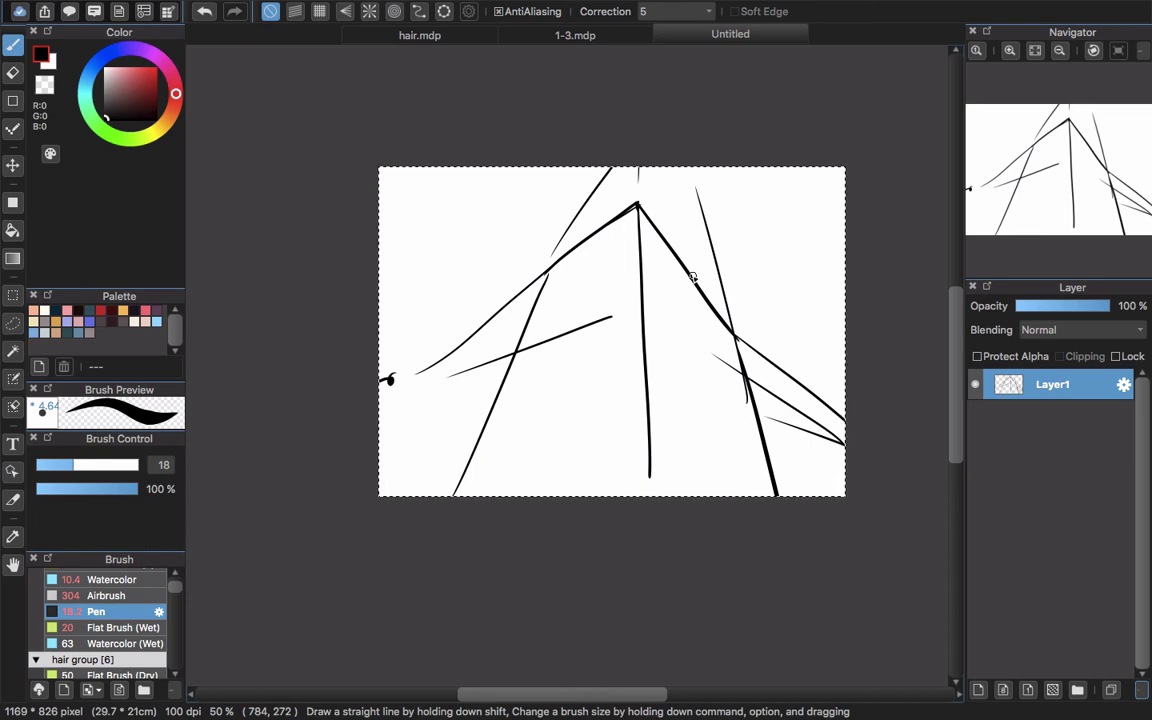
# - Clear the low-angle building sketch from the canvas
pyautogui.press('Delete')
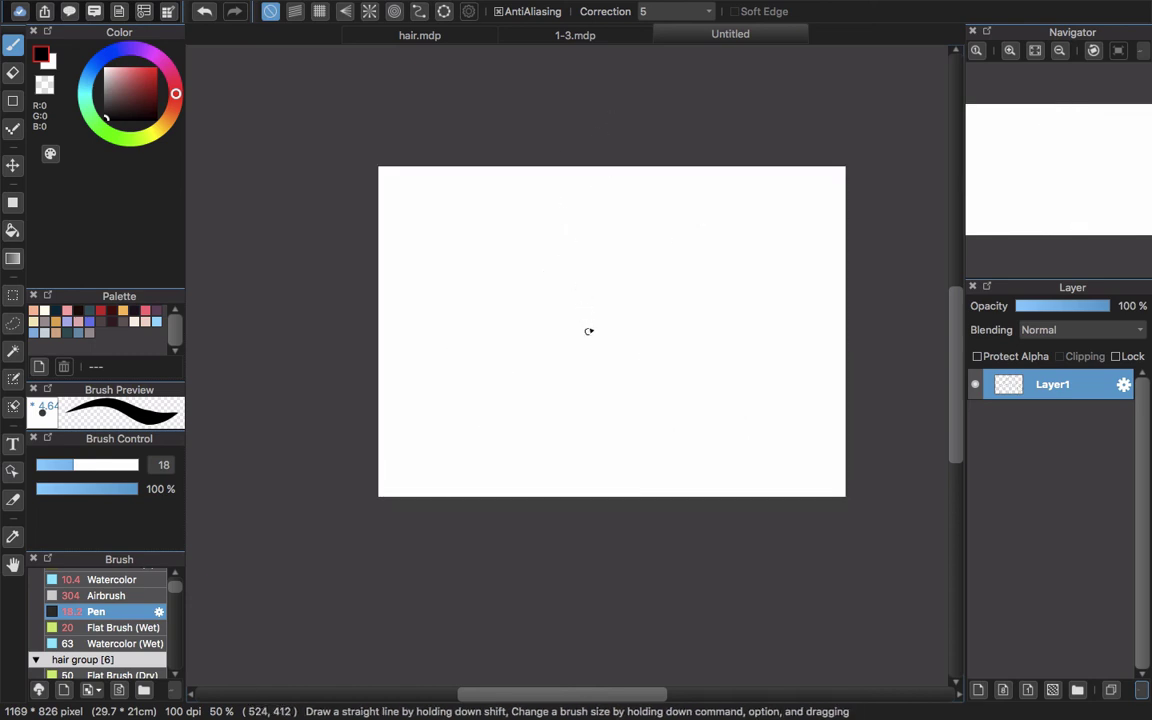
pyautogui.moveTo(533, 252); pyautogui.dragTo(513, 434)
pyautogui.moveTo(537, 227)
pyautogui.mouseDown()
pyautogui.moveTo(588, 171)
pyautogui.moveTo(668, 252)
pyautogui.moveTo(685, 443)
pyautogui.mouseUp()
pyautogui.moveTo(537, 178); pyautogui.dragTo(519, 408)
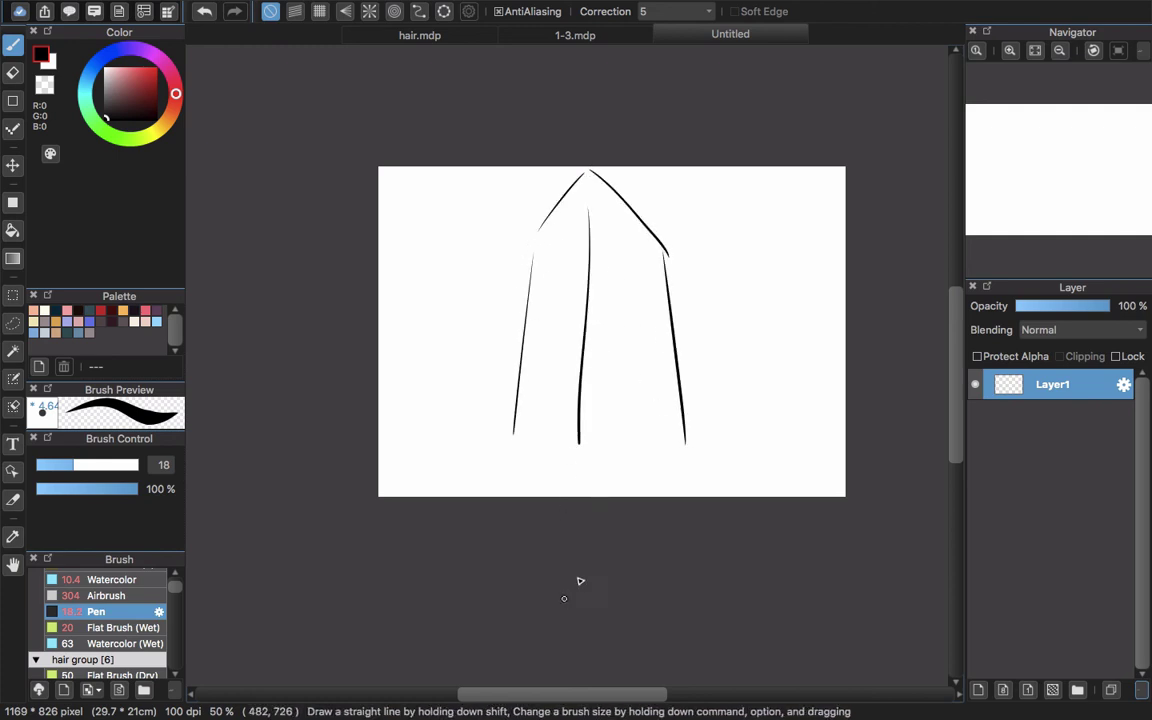
pyautogui.press('super+z')
pyautogui.press('super+z')
pyautogui.press('super+z')
pyautogui.press('super+z')
pyautogui.press('super+z')
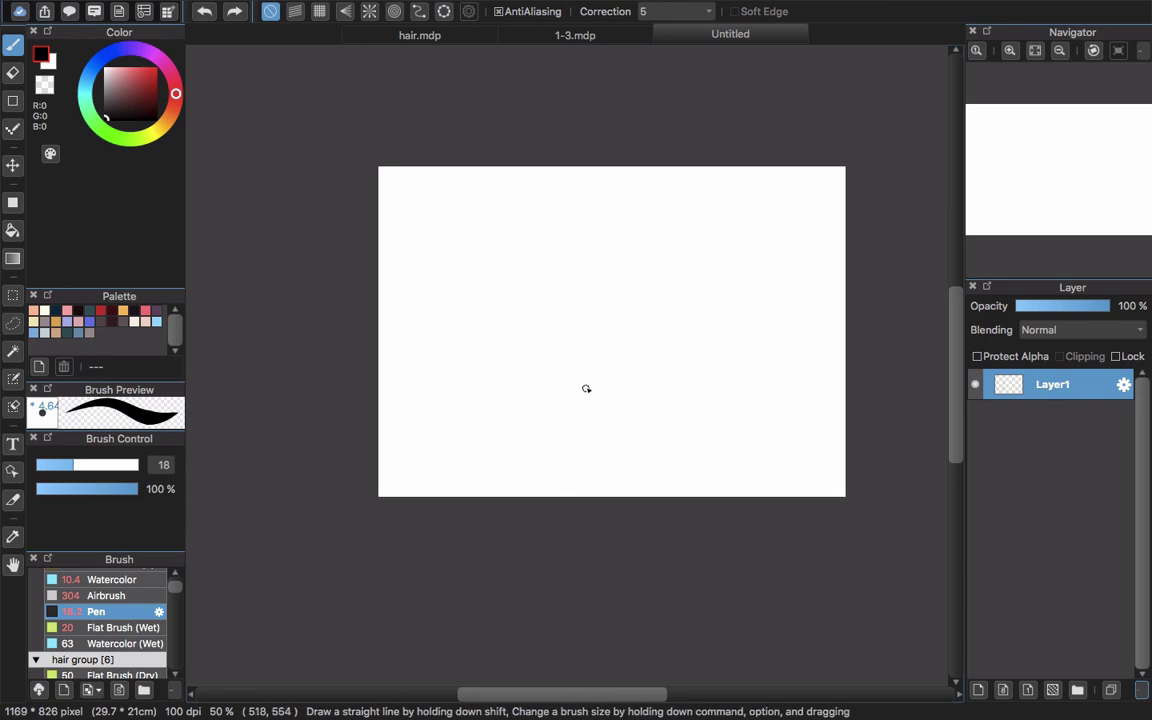
# - Sketch a small box seen from above, with a diamond-shaped top, sides tapering downward and a dividing line across both visible faces
pyautogui.moveTo(552, 348)
pyautogui.mouseDown()
pyautogui.moveTo(605, 379)
pyautogui.moveTo(587, 371)
pyautogui.moveTo(620, 337)
pyautogui.moveTo(587, 308)
pyautogui.moveTo(630, 339)
pyautogui.moveTo(567, 431)
pyautogui.mouseUp()
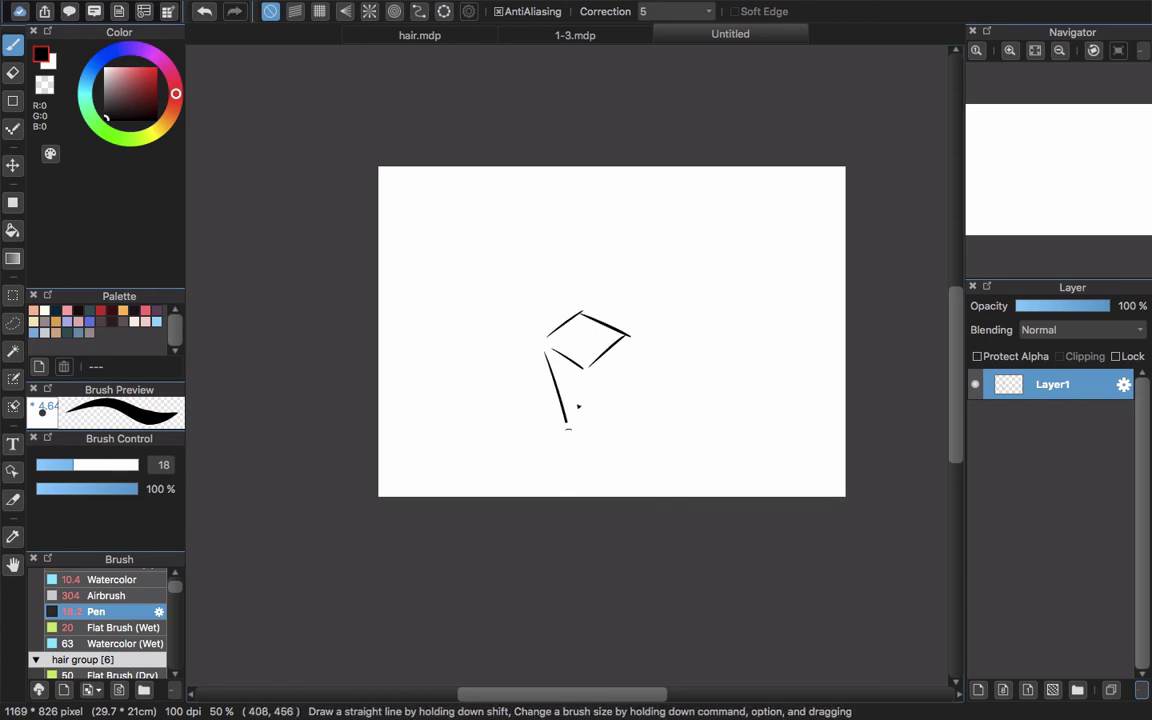
pyautogui.moveTo(583, 369); pyautogui.dragTo(586, 438)
pyautogui.moveTo(621, 338)
pyautogui.mouseDown()
pyautogui.moveTo(612, 424)
pyautogui.moveTo(593, 434)
pyautogui.mouseUp()
pyautogui.moveTo(566, 421); pyautogui.dragTo(586, 439)
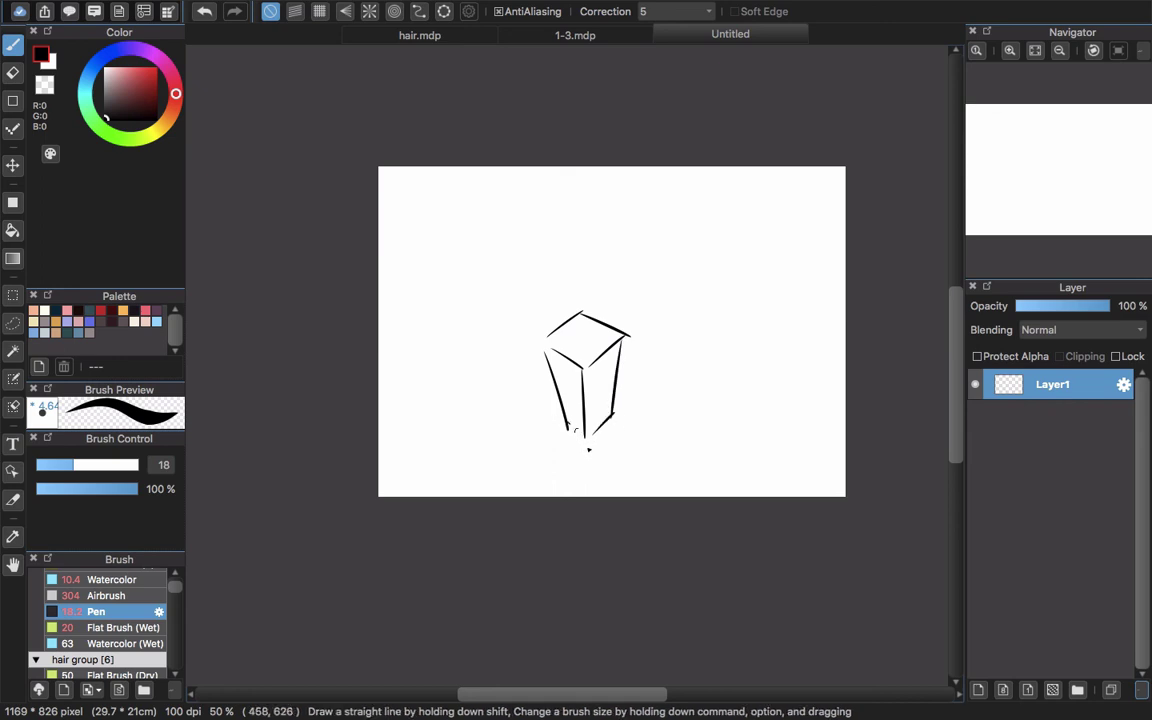
pyautogui.moveTo(551, 373)
pyautogui.mouseDown()
pyautogui.moveTo(586, 398)
pyautogui.moveTo(614, 366)
pyautogui.mouseUp()
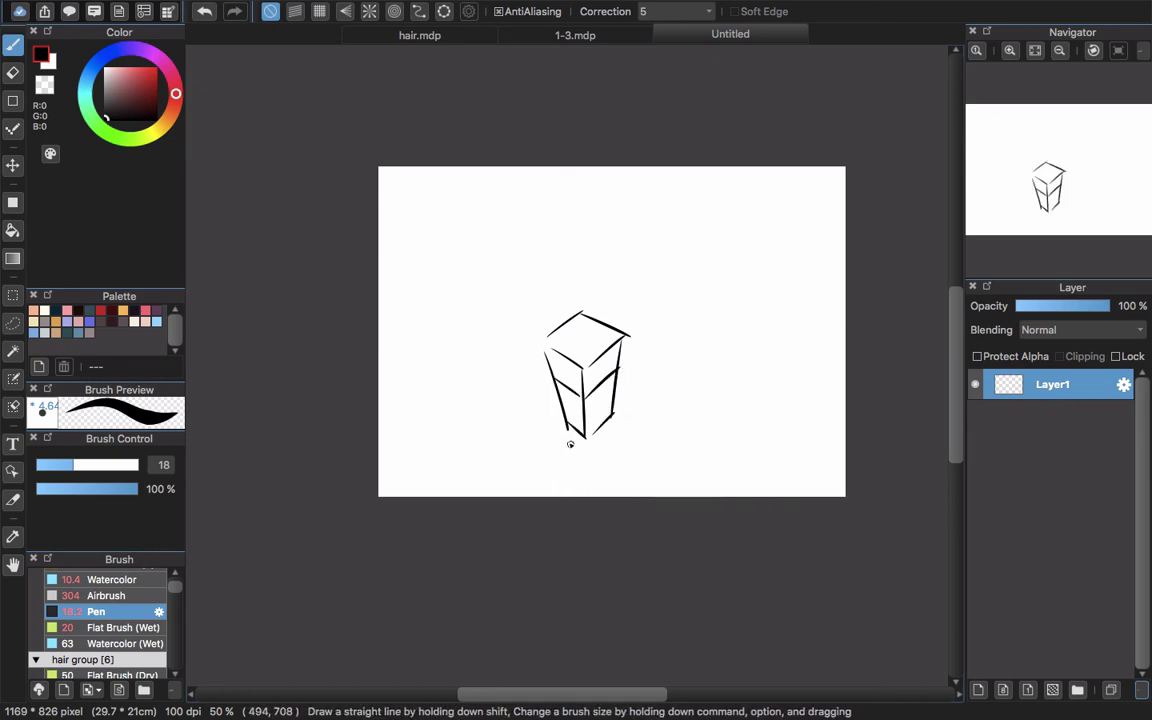